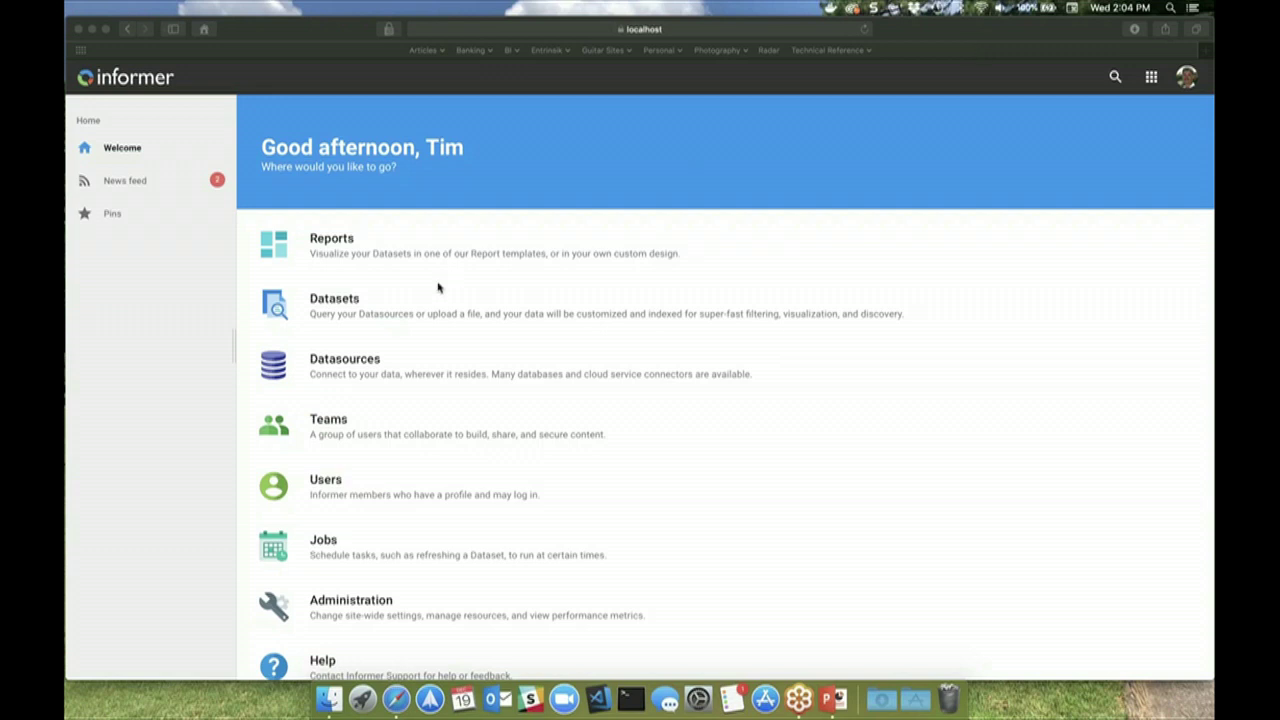
Step: Open the Datasources list and review the SQL and U2 connection types for a new datasource
{"action": "left_click", "coordinate": [386, 373]}
{"action": "left_click", "coordinate": [325, 345]}
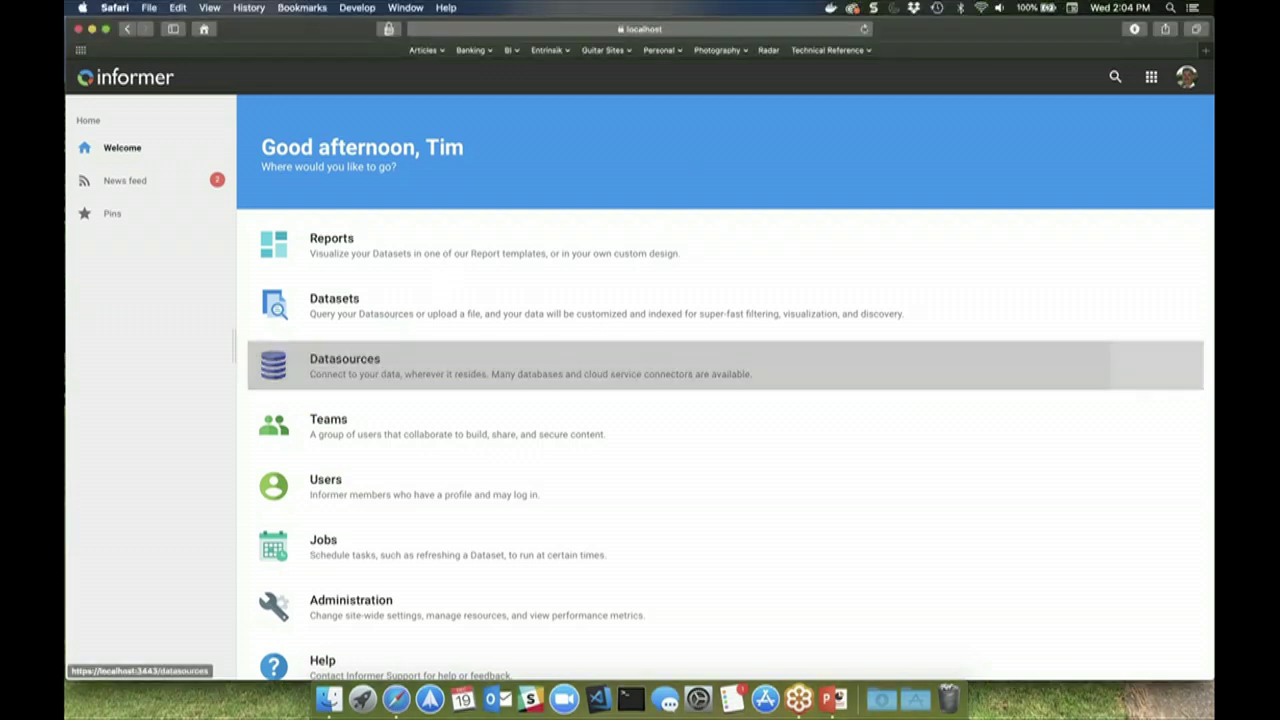
{"action": "left_click", "coordinate": [126, 122]}
{"action": "mouse_move", "coordinate": [201, 158]}
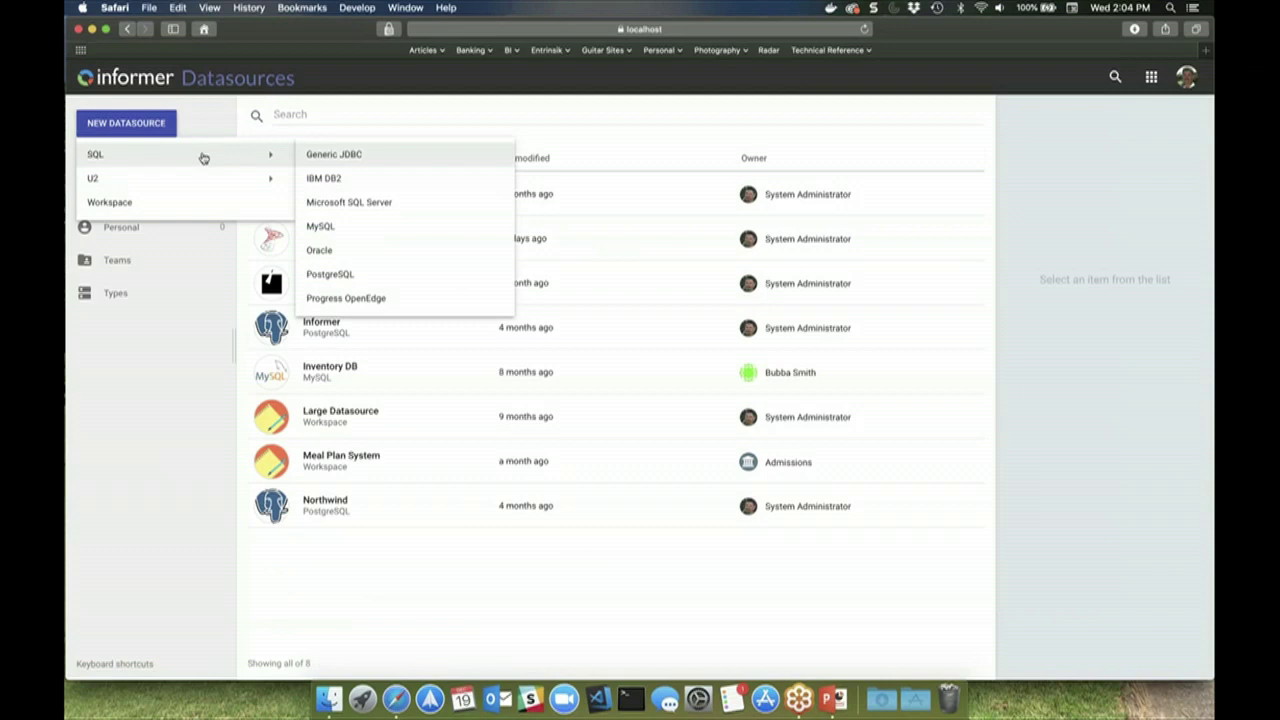
{"action": "mouse_move", "coordinate": [203, 185]}
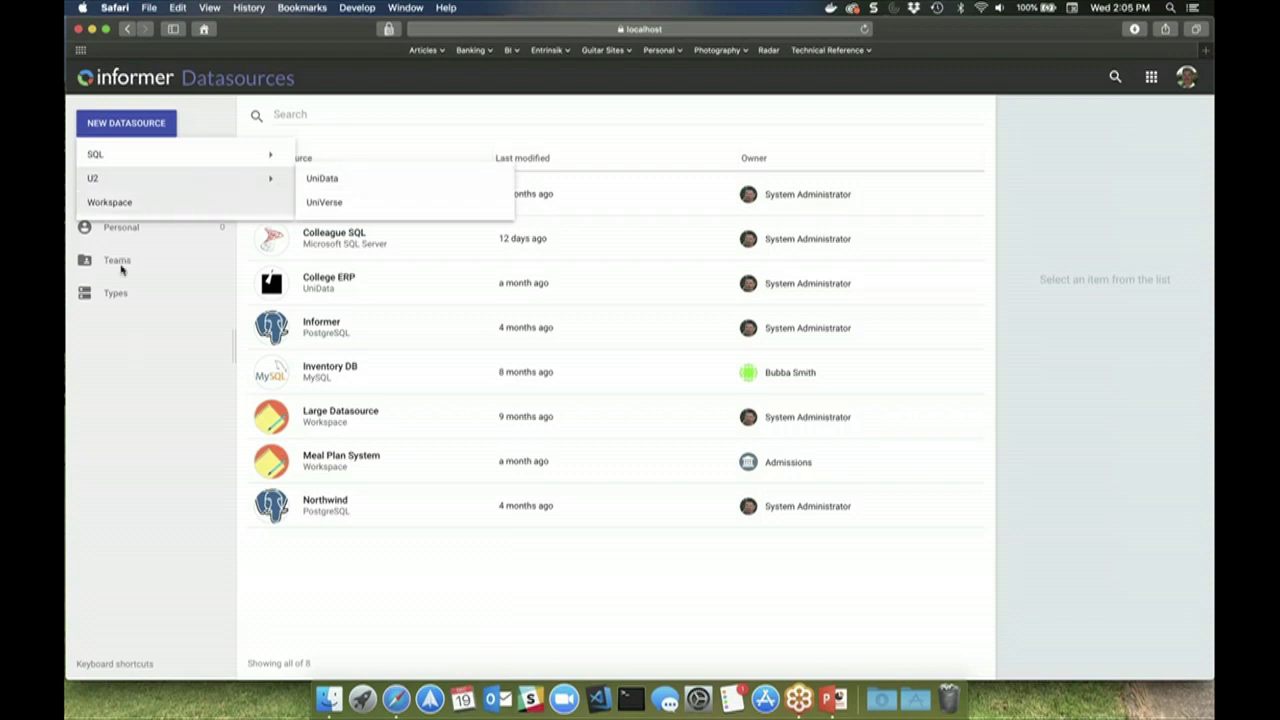
{"action": "left_click", "coordinate": [130, 370]}
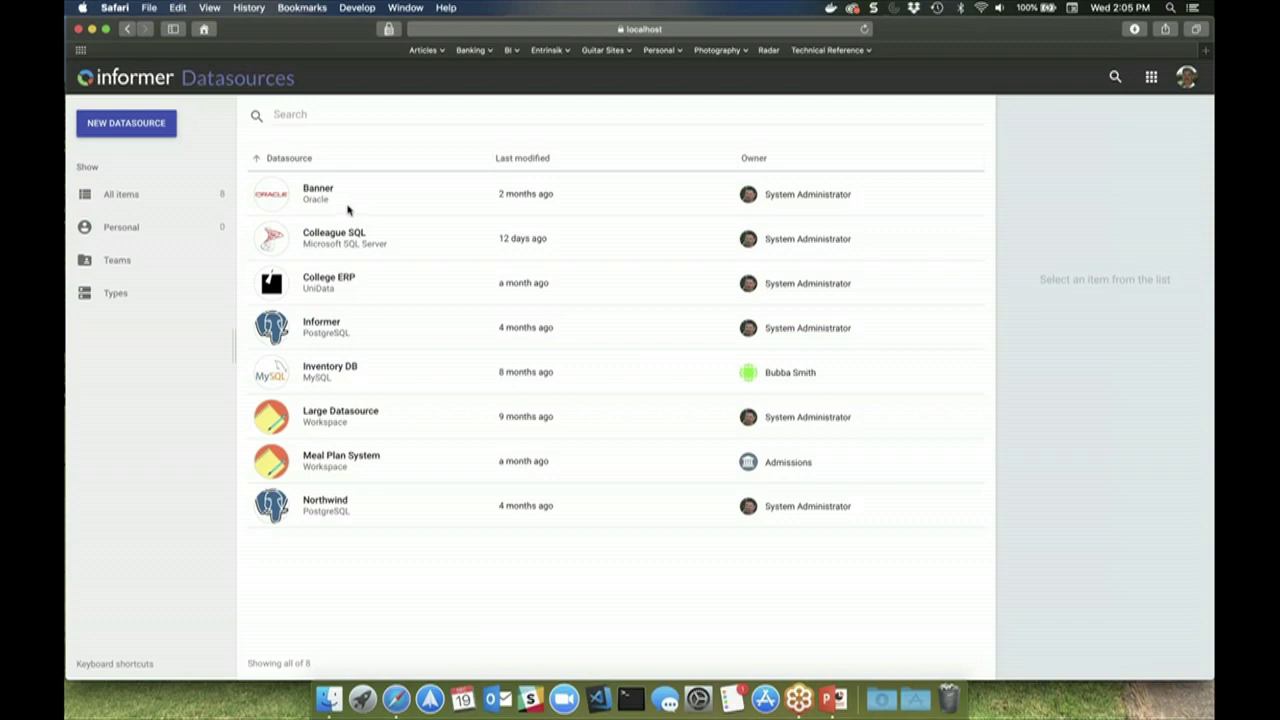
Step: Open the Inventory DB datasource's Access settings and switch on Share Datasource
{"action": "left_click", "coordinate": [338, 386]}
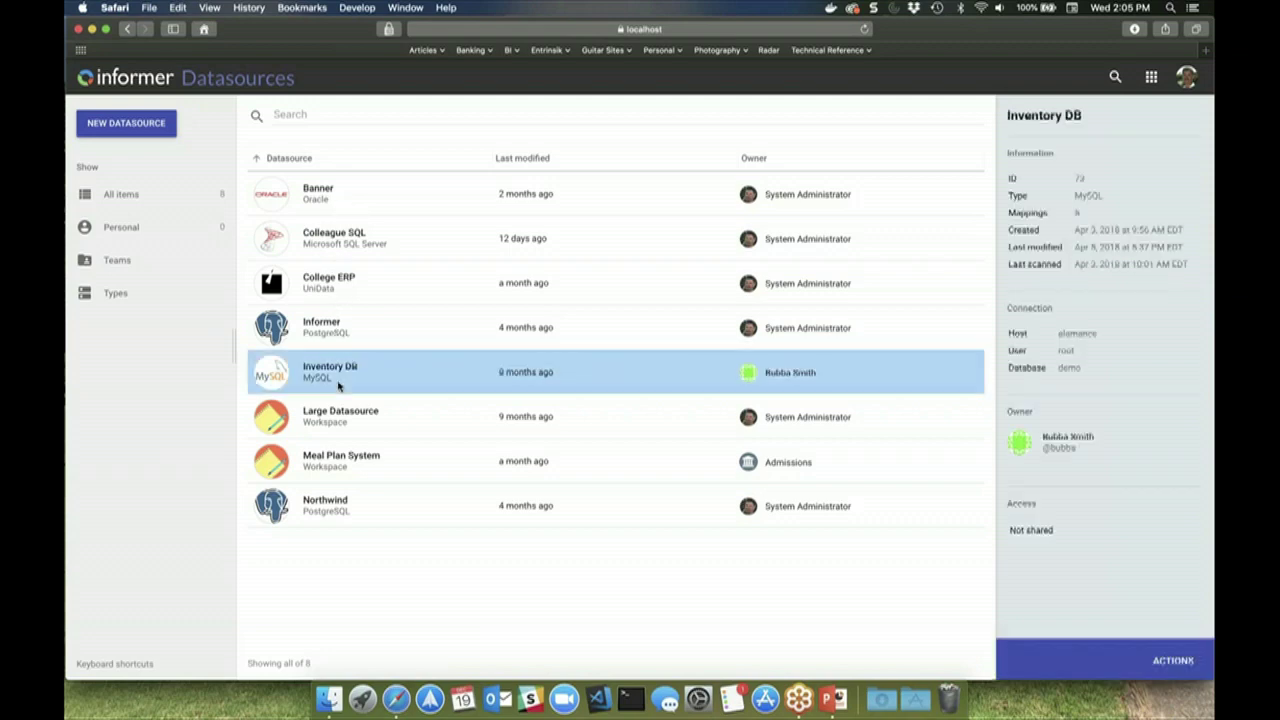
{"action": "double_click", "coordinate": [338, 386]}
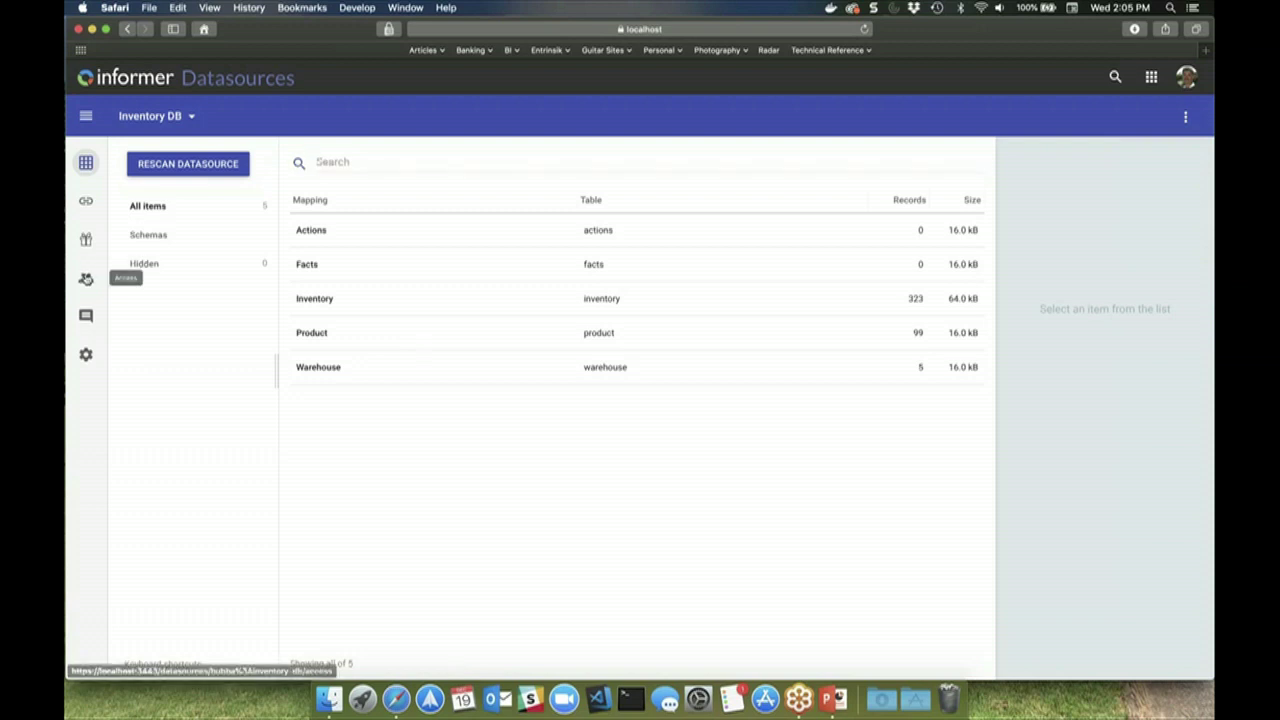
{"action": "left_click", "coordinate": [86, 277]}
{"action": "left_click", "coordinate": [530, 338]}
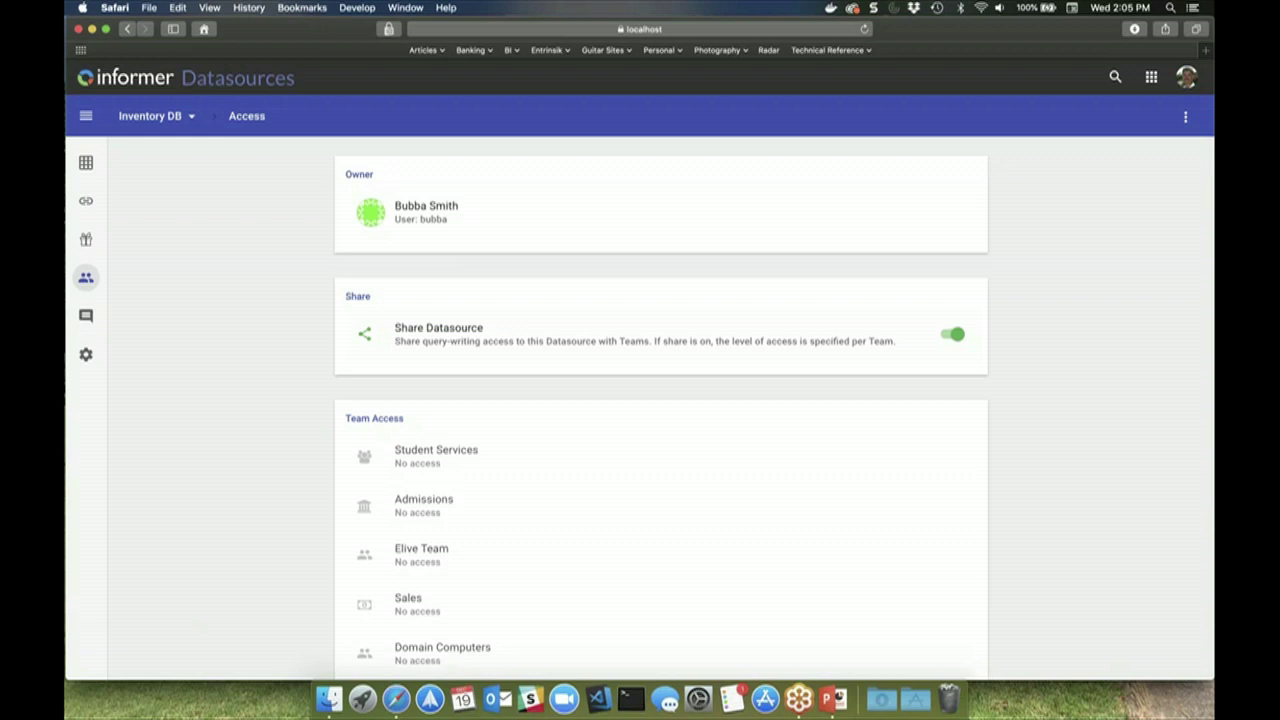
{"action": "left_click", "coordinate": [1151, 76]}
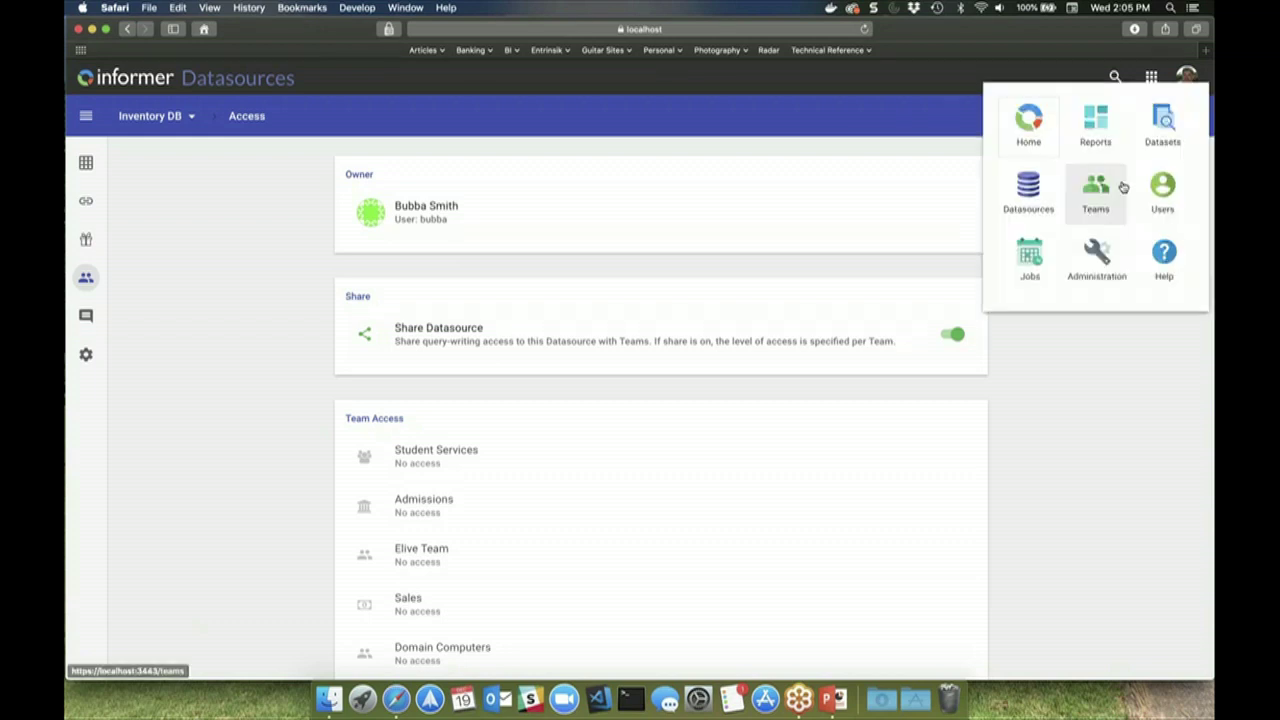
Step: In Reports, open the ST - Admissions - Application Review Summary report
{"action": "left_click", "coordinate": [1095, 125]}
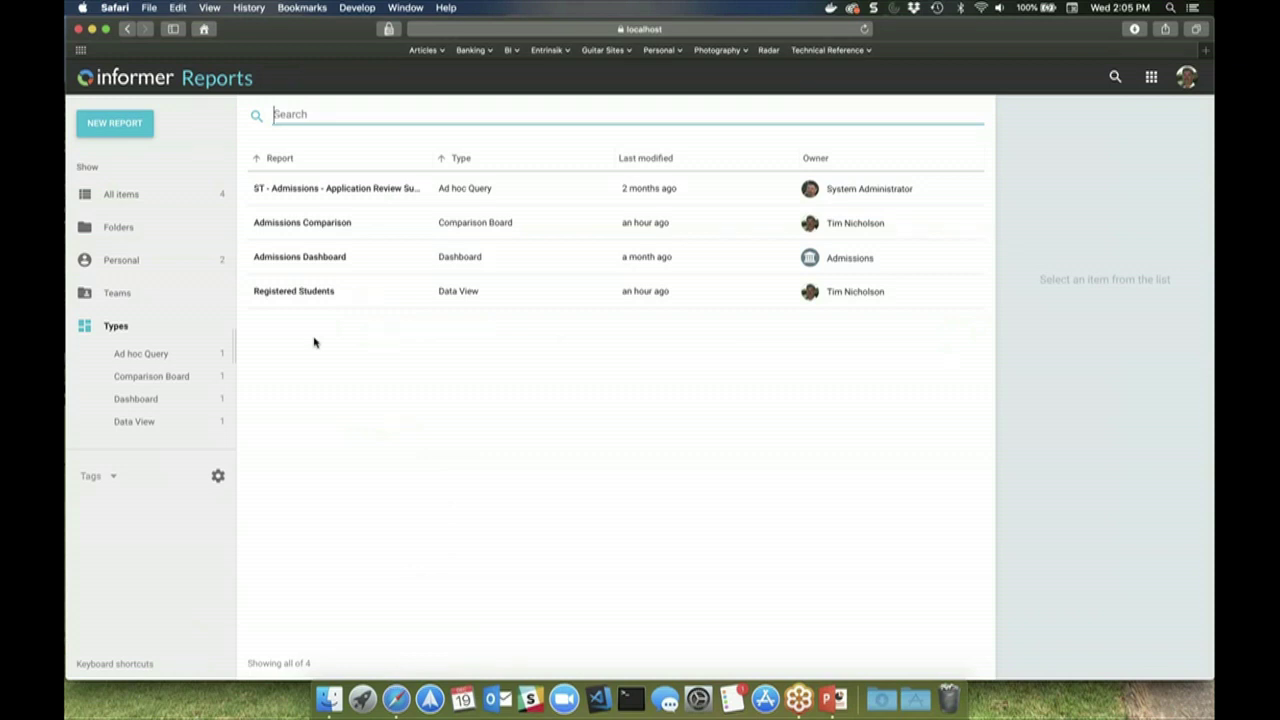
{"action": "double_click", "coordinate": [396, 192]}
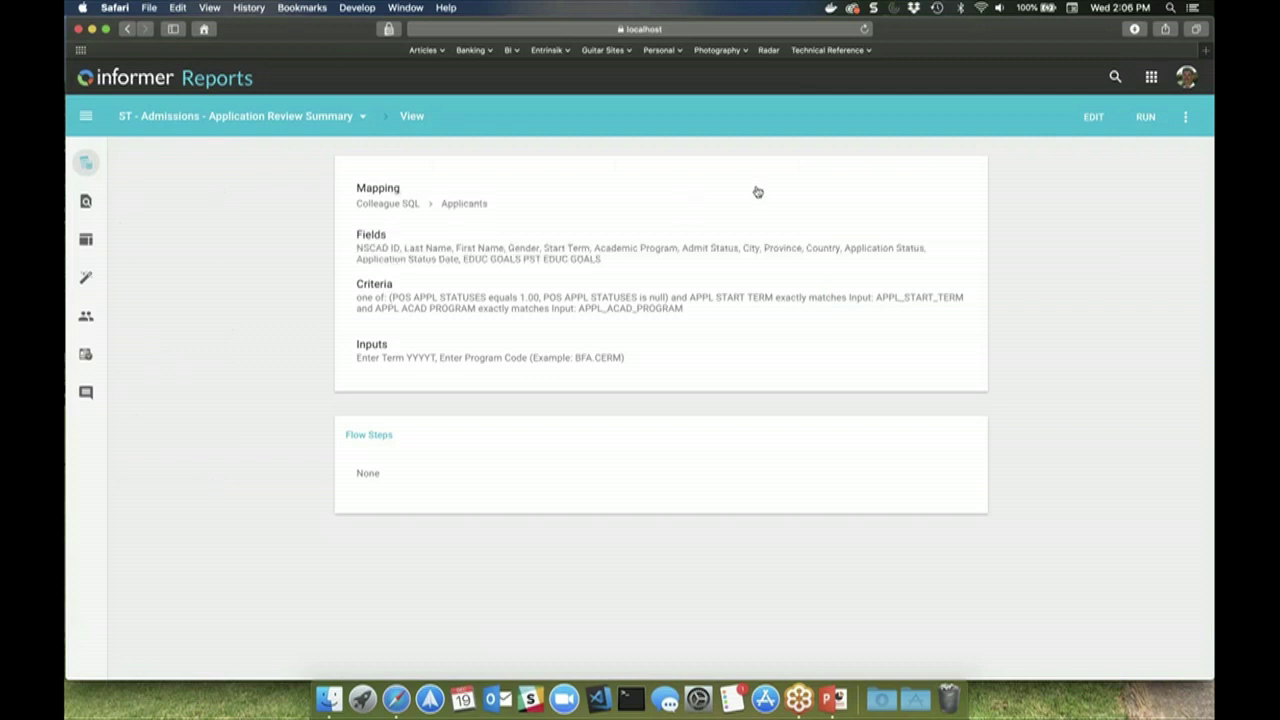
Step: Run the Application Review Summary report without inputs, then open it in the editor
{"action": "left_click", "coordinate": [1148, 117]}
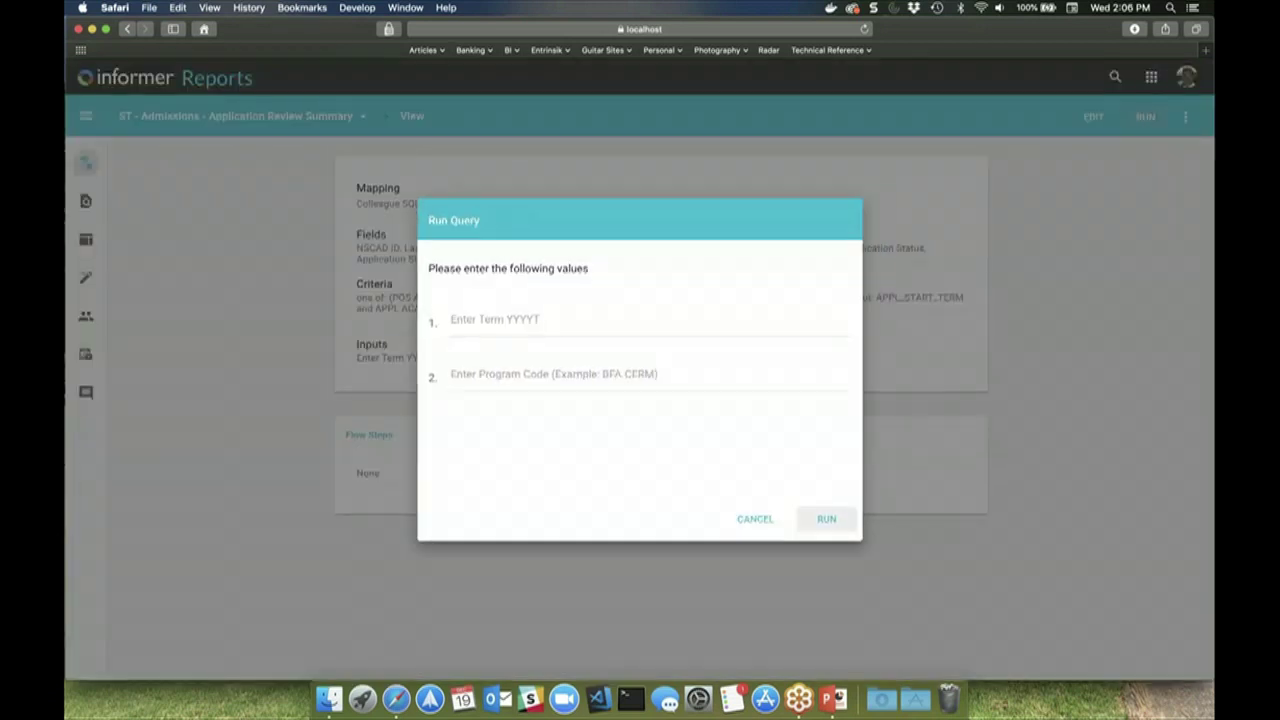
{"action": "left_click", "coordinate": [826, 522]}
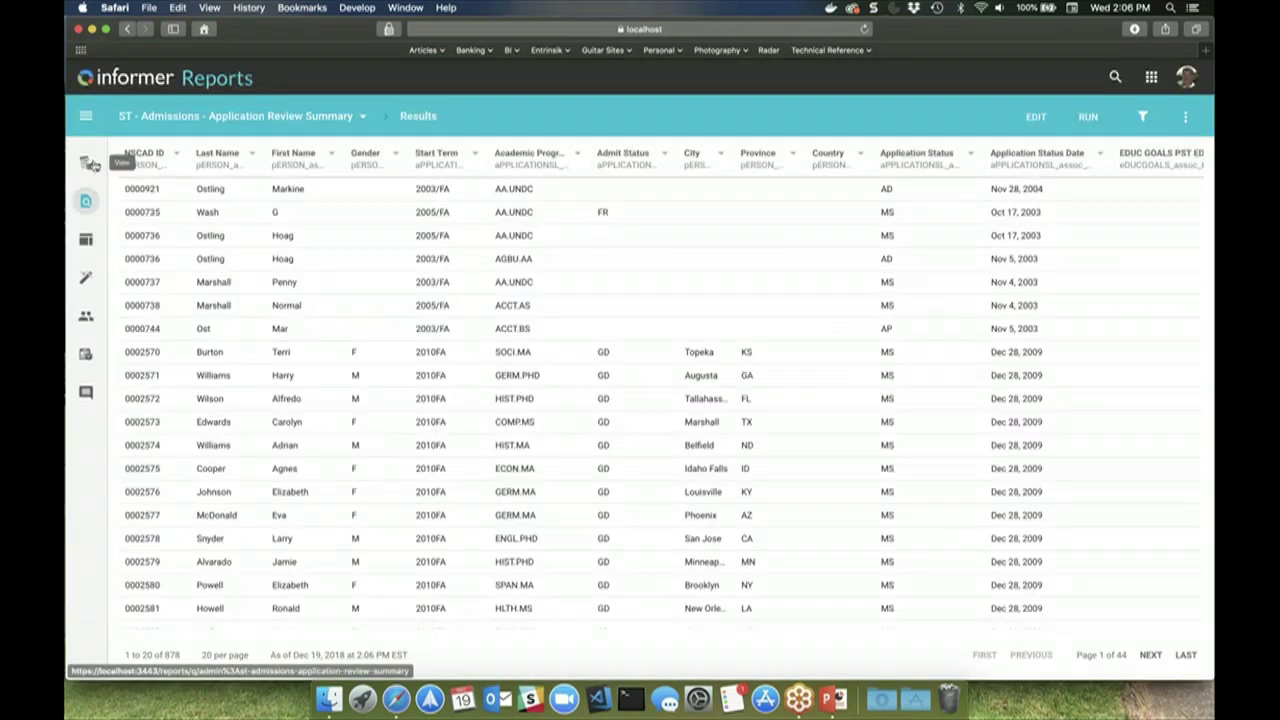
{"action": "left_click", "coordinate": [1036, 119]}
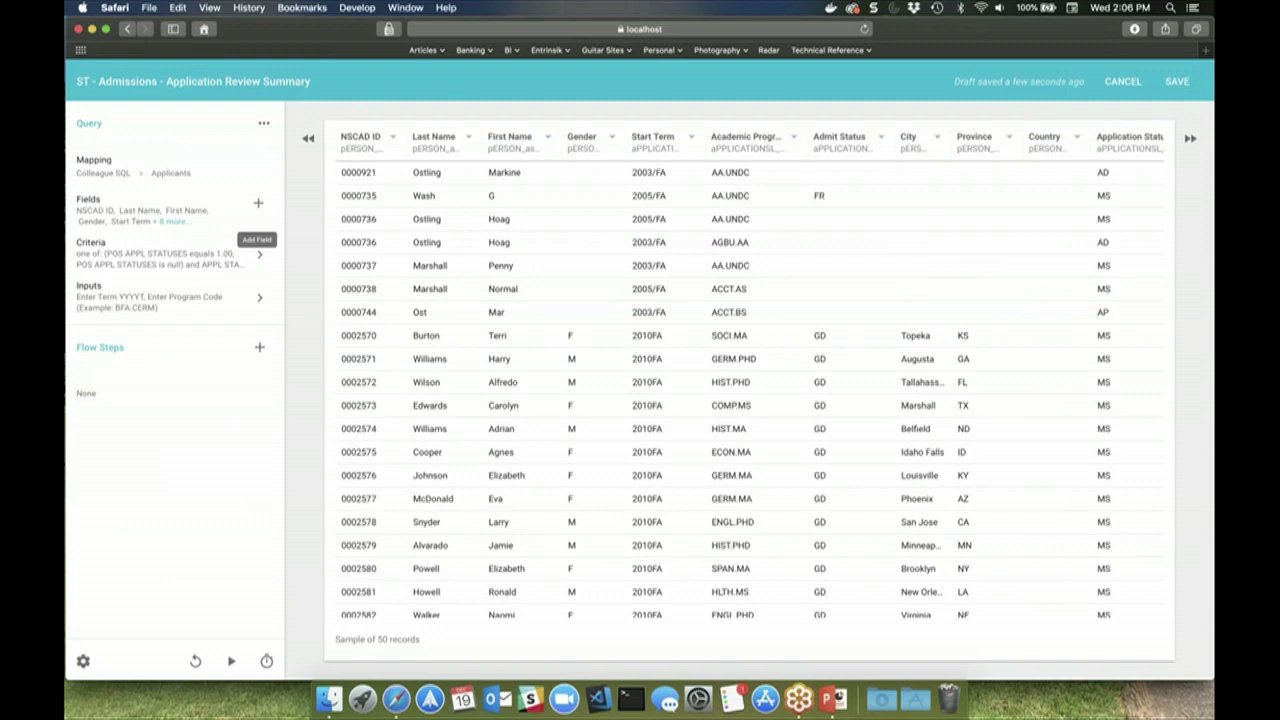
Step: Look at the Add Field option for the query, then return to the report's View page
{"action": "left_click", "coordinate": [258, 203]}
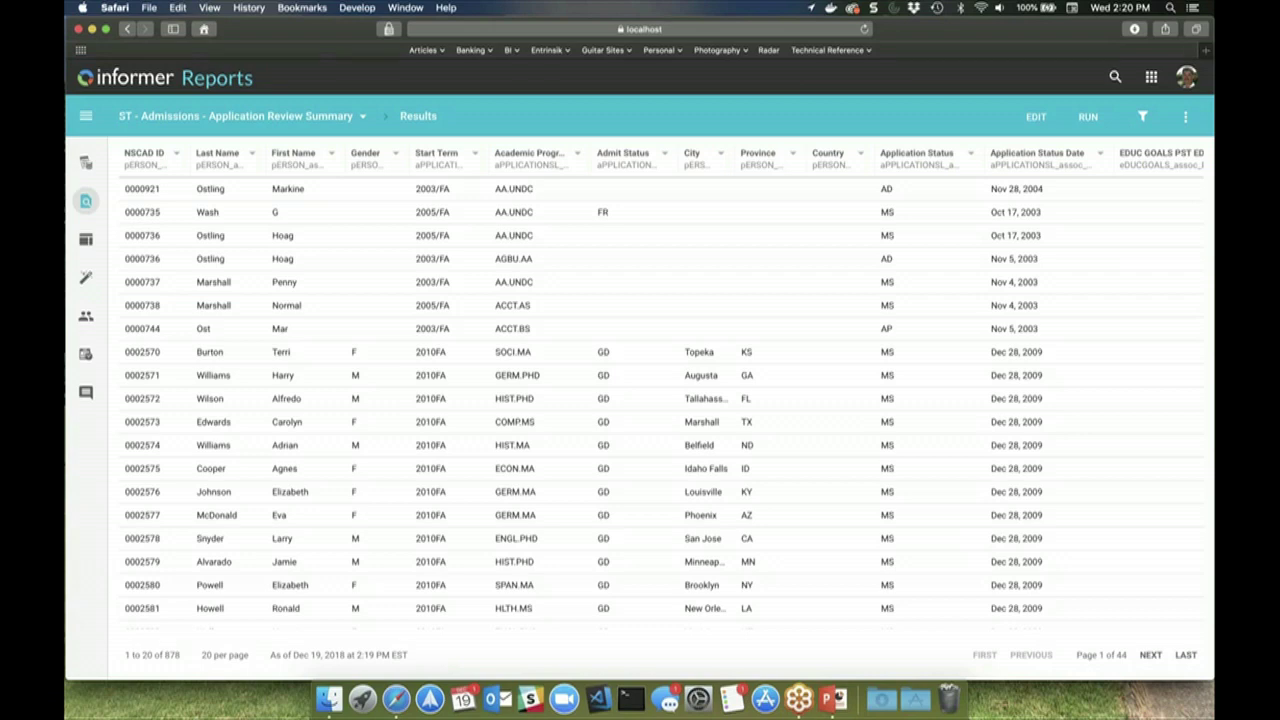
{"action": "key", "text": "ctrl+super+f"}
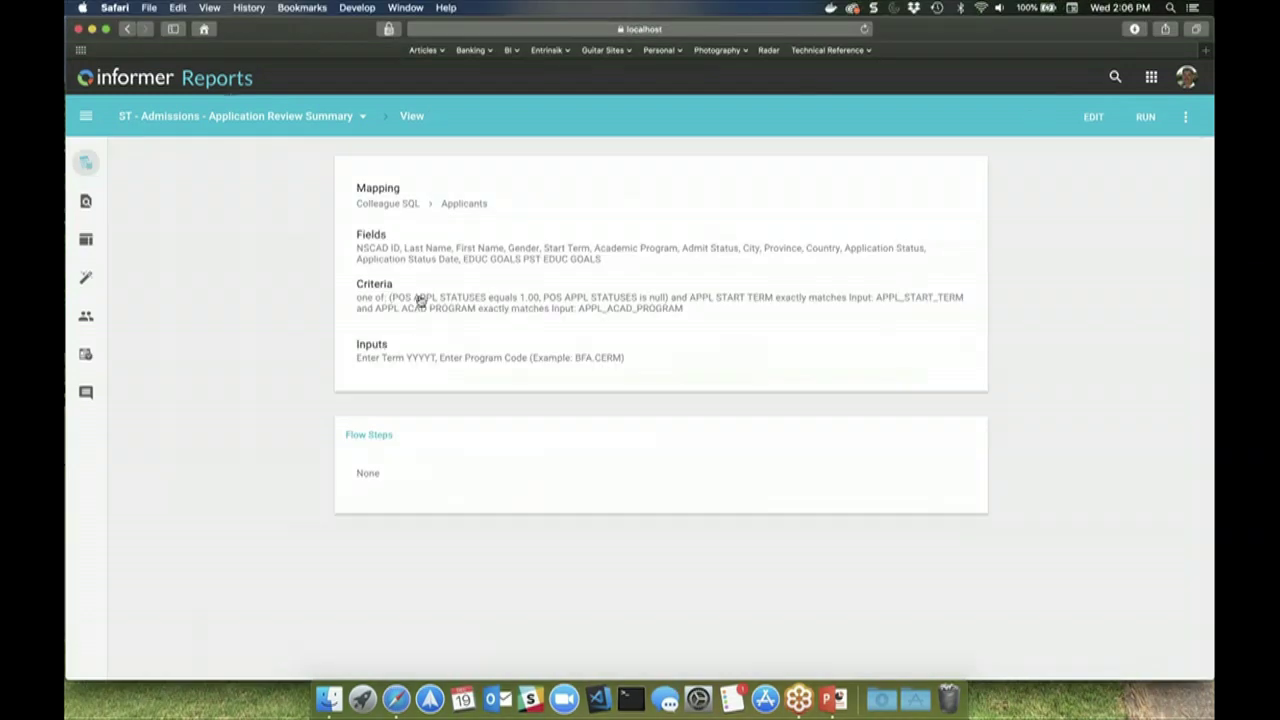
Step: Open the query editor and browse the available flow step types such as Add Field
{"action": "left_click", "coordinate": [450, 252]}
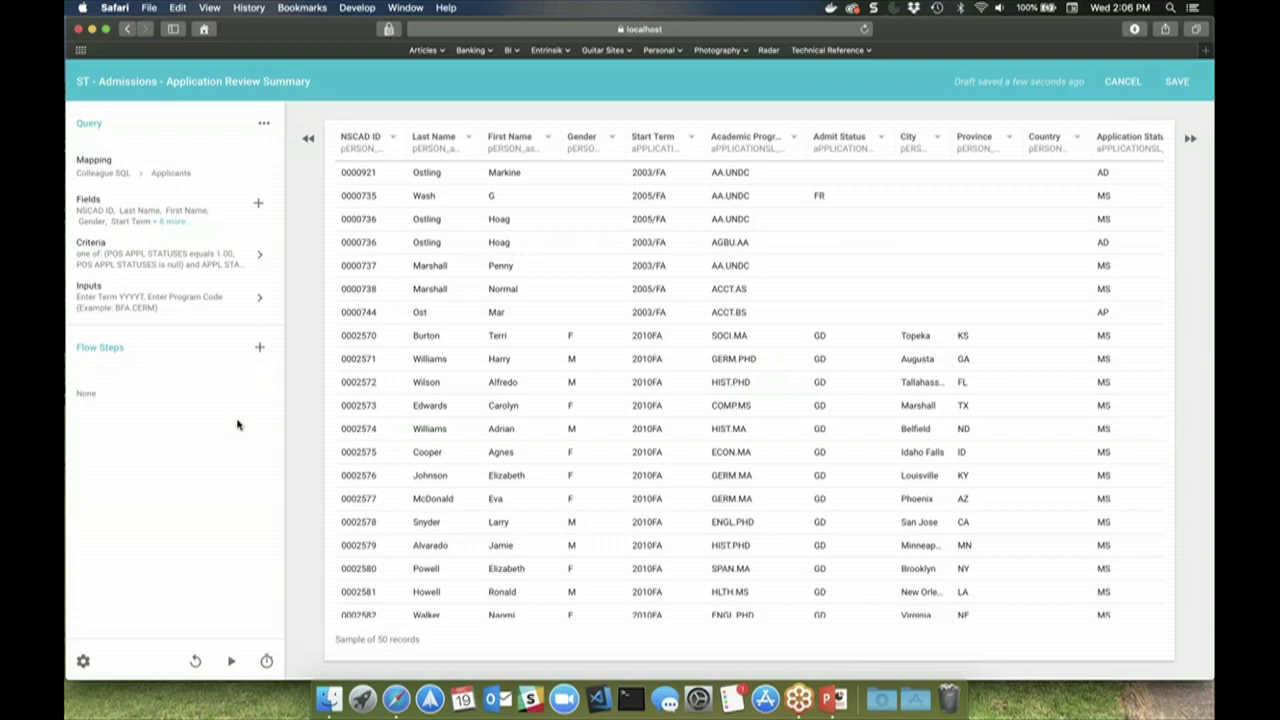
{"action": "left_click", "coordinate": [259, 348]}
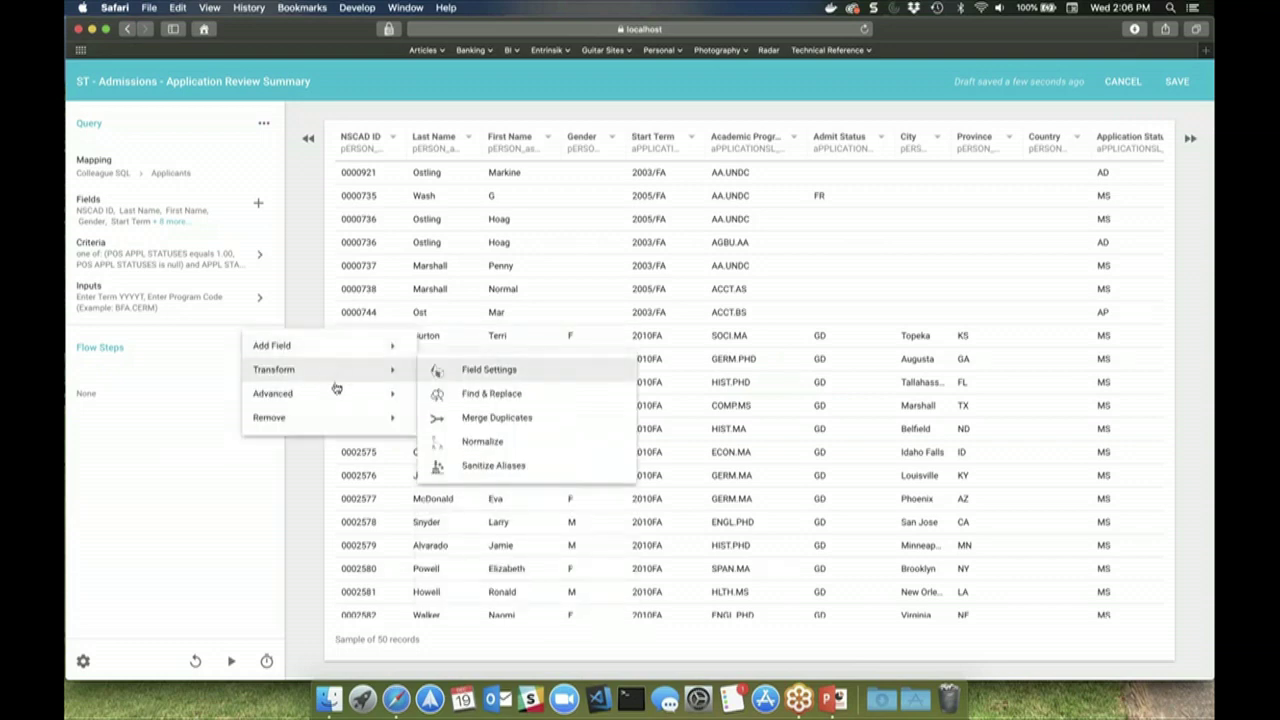
{"action": "mouse_move", "coordinate": [337, 404]}
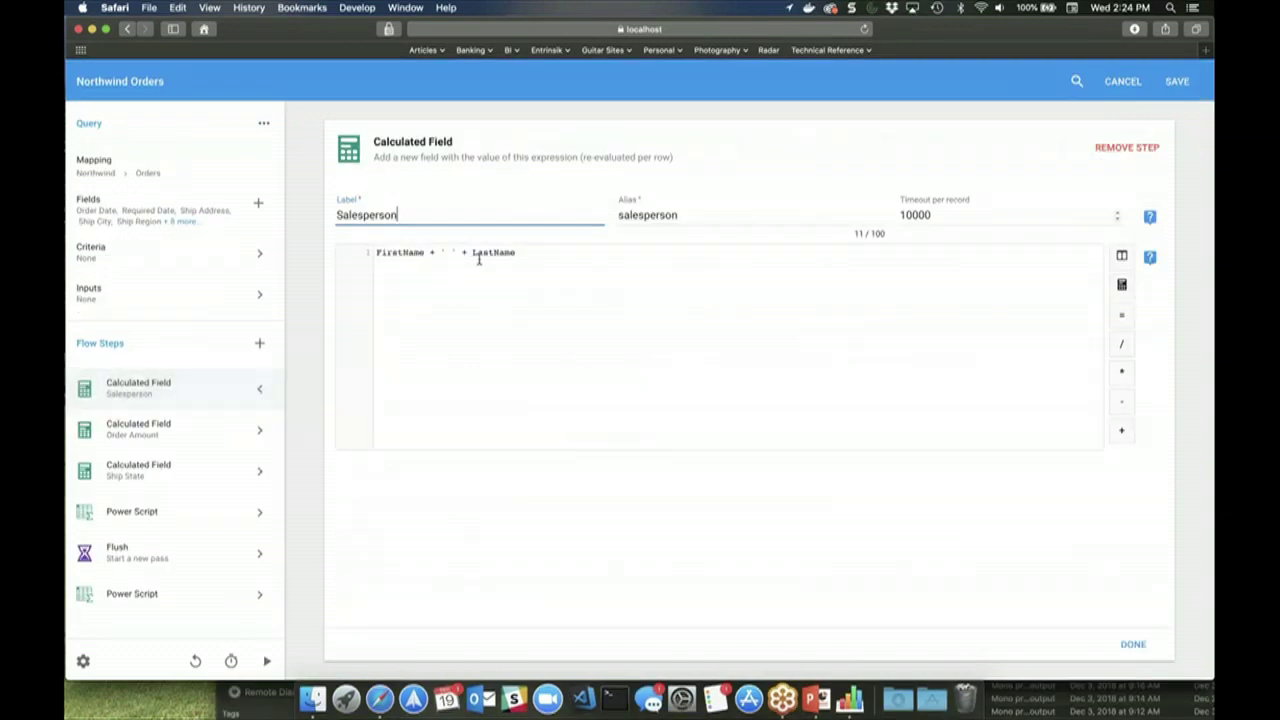
Step: Add a Concatenate step named Salesperson joining Employee First Name and Employee Last Name
{"action": "left_click", "coordinate": [261, 346]}
{"action": "mouse_move", "coordinate": [300, 345]}
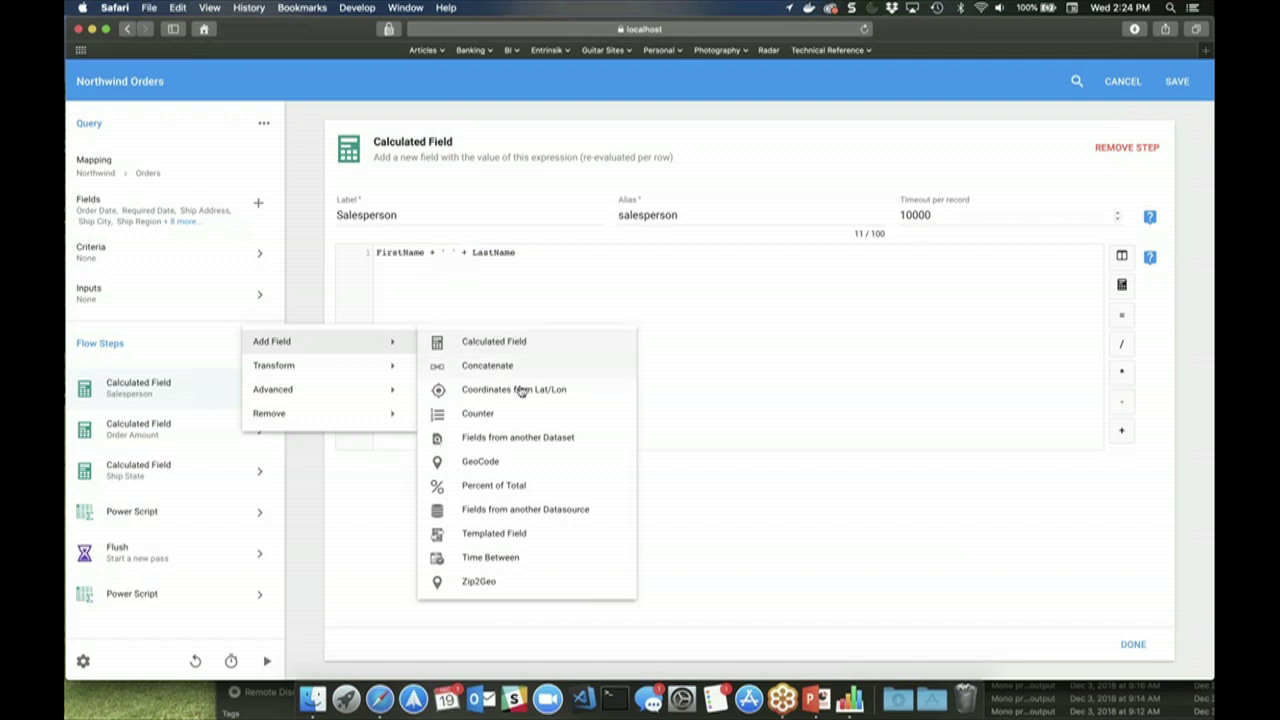
{"action": "left_click", "coordinate": [487, 365]}
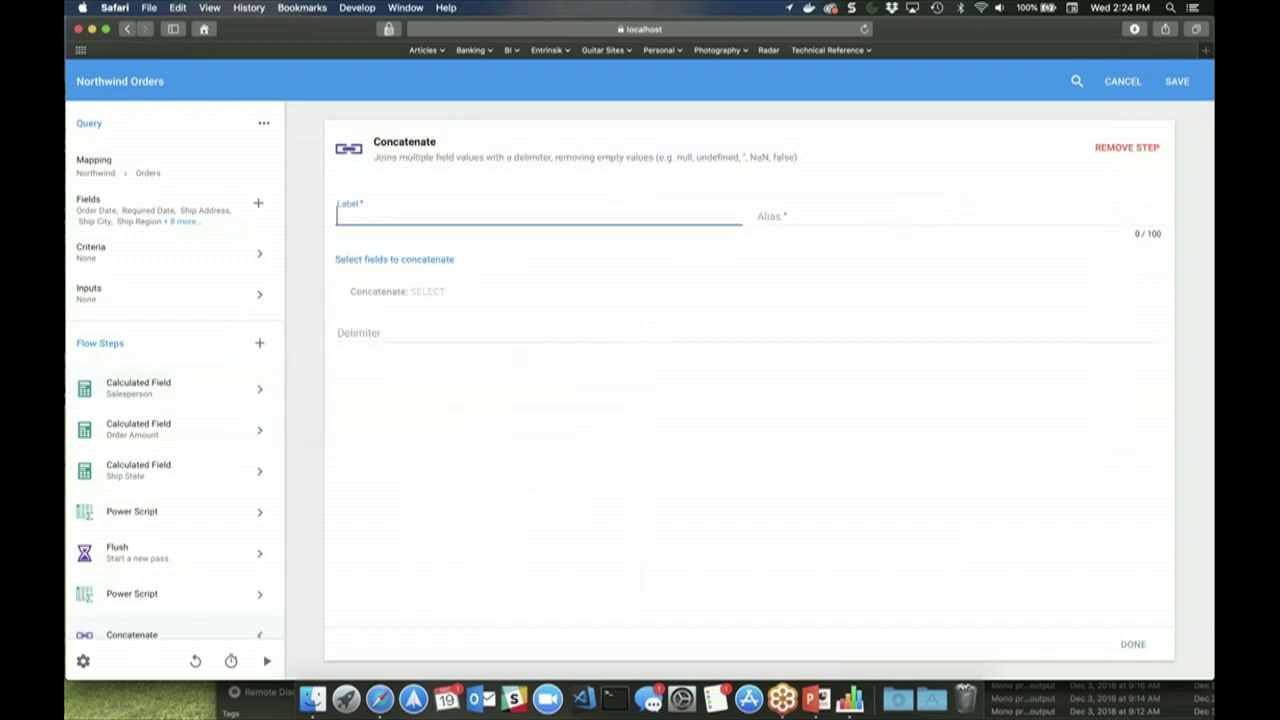
{"action": "type", "text": "Salesperson"}
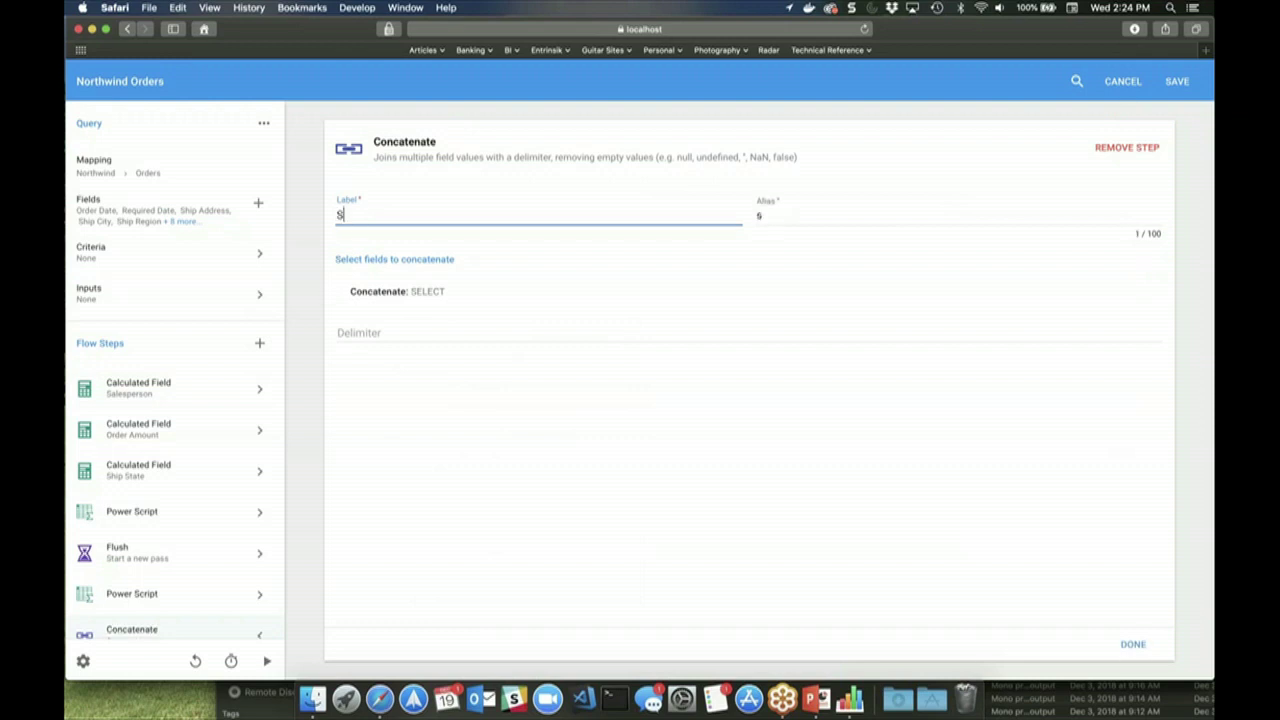
{"action": "left_click", "coordinate": [420, 292]}
{"action": "scroll", "coordinate": [420, 380], "scroll_direction": "down", "scroll_amount": 4}
{"action": "scroll", "coordinate": [430, 395], "scroll_direction": "up", "scroll_amount": 3}
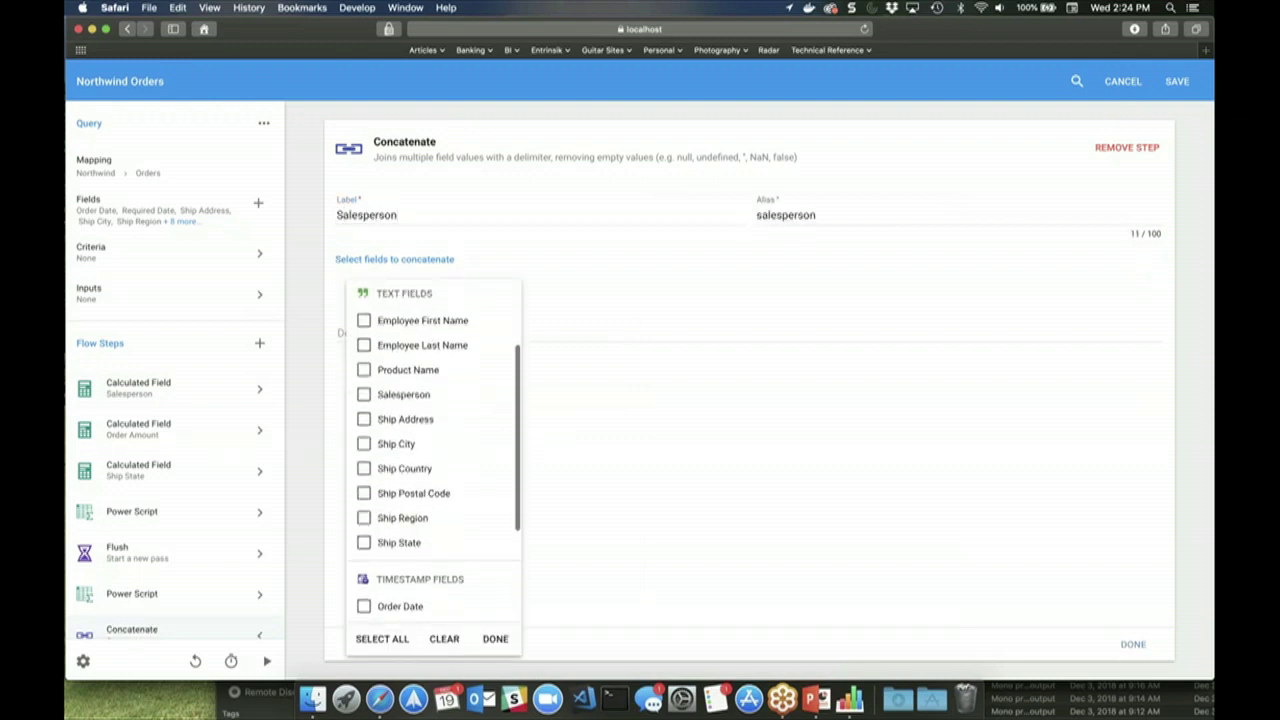
{"action": "left_click", "coordinate": [435, 396]}
{"action": "left_click", "coordinate": [432, 417]}
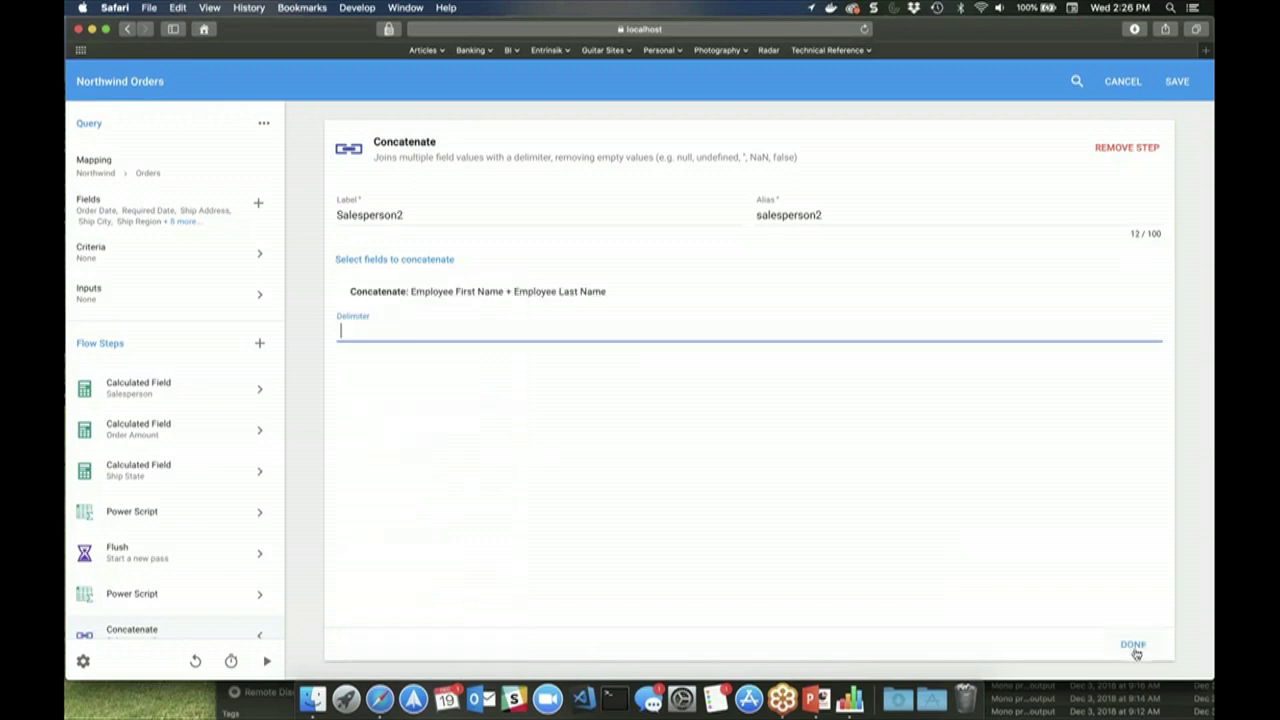
{"action": "left_click", "coordinate": [1133, 646]}
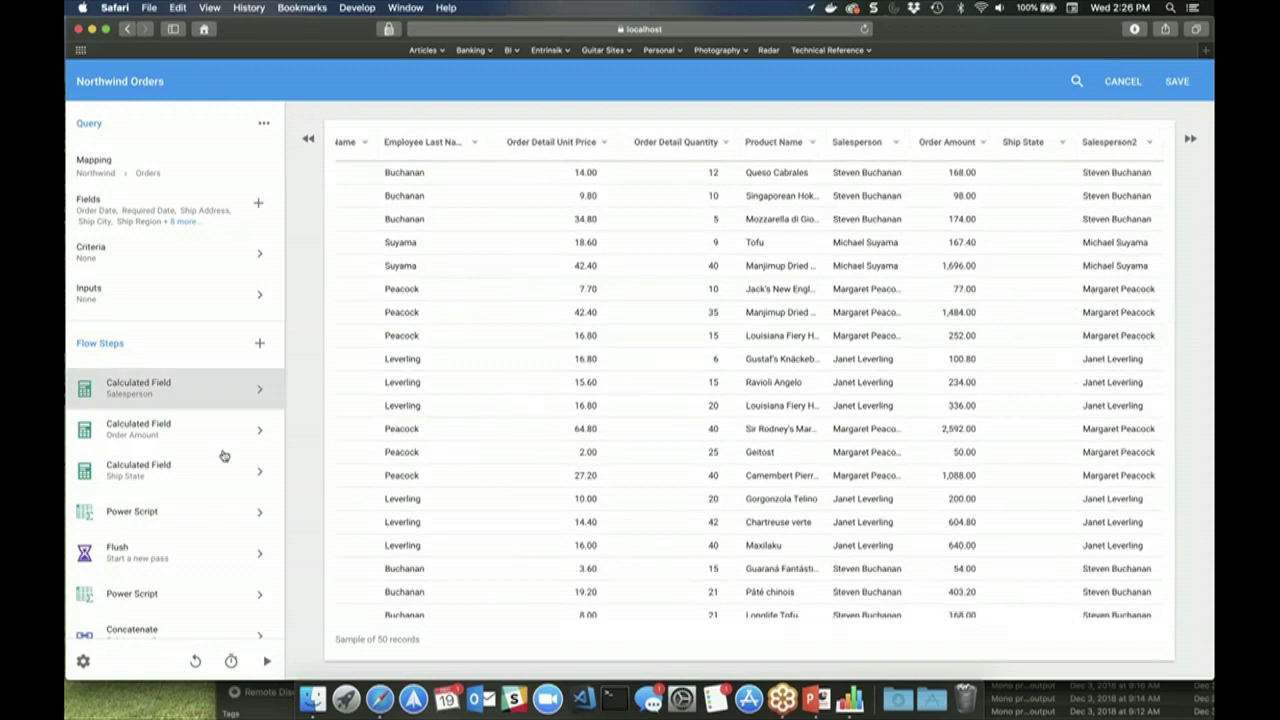
{"action": "left_click", "coordinate": [237, 503]}
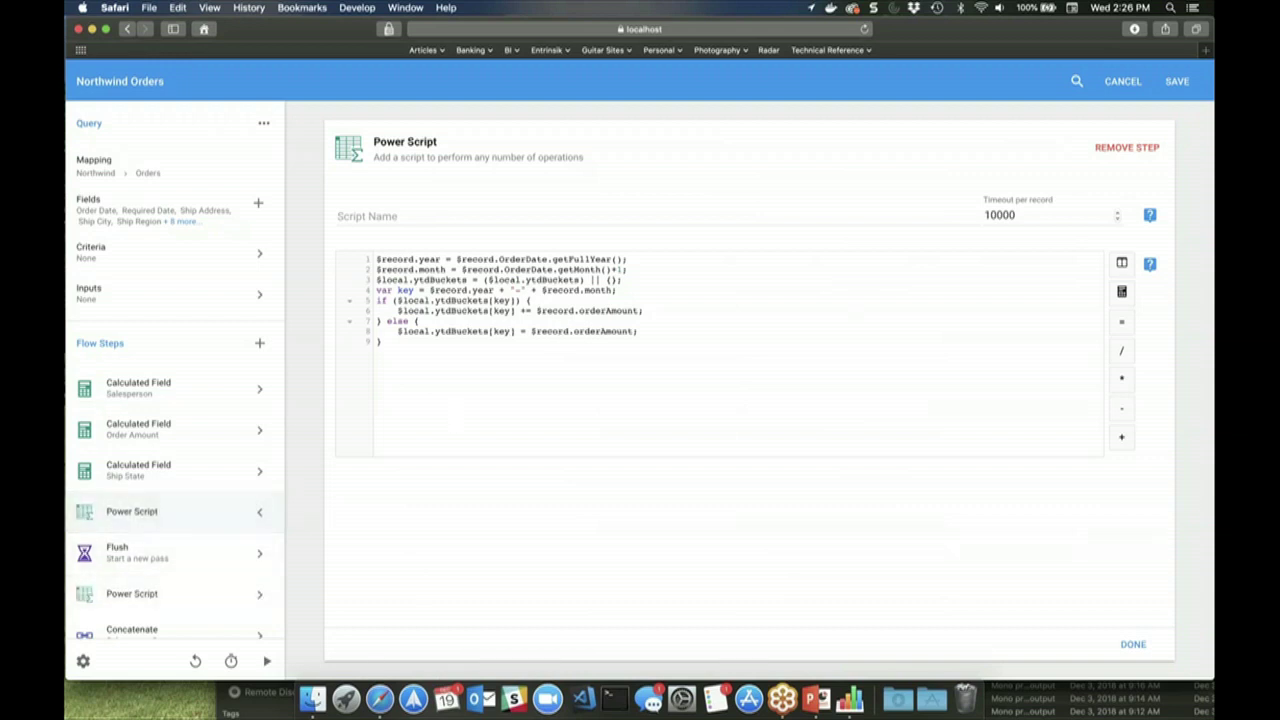
Step: Close the Power Script step so the 50-record data sample reloads
{"action": "left_click", "coordinate": [1133, 644]}
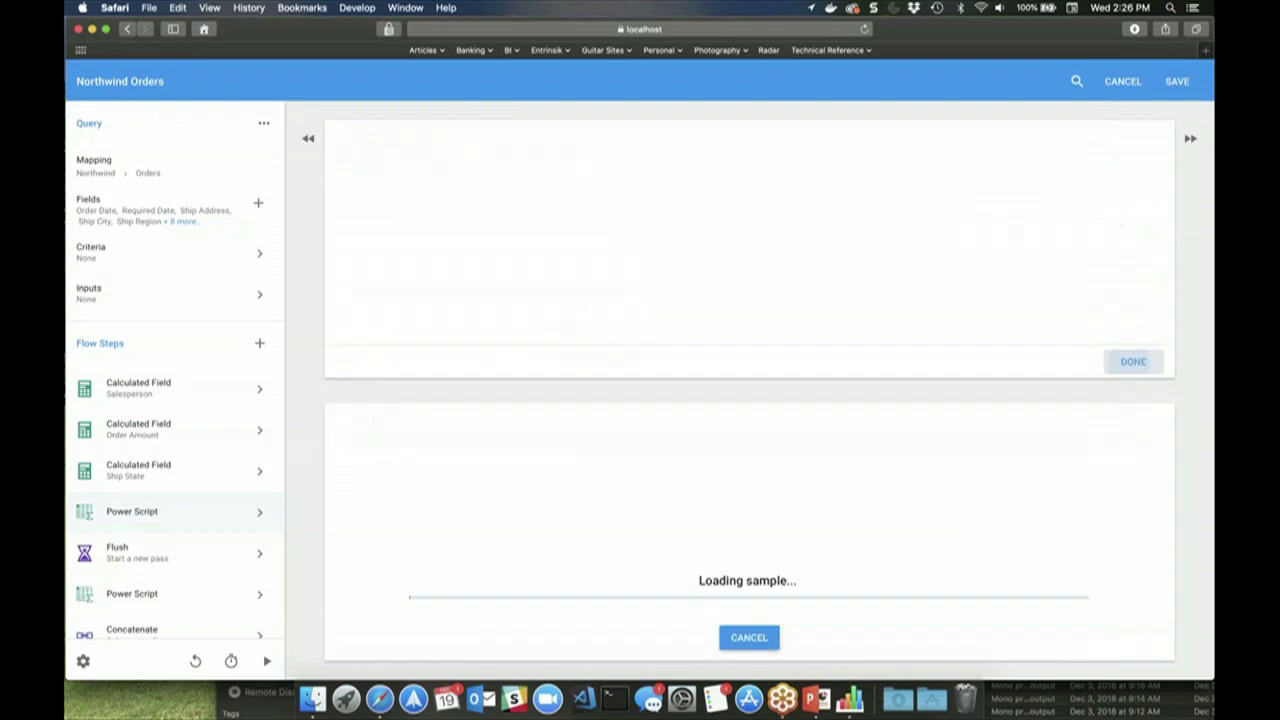
{"action": "scroll", "coordinate": [749, 380], "scroll_direction": "left", "scroll_amount": 10}
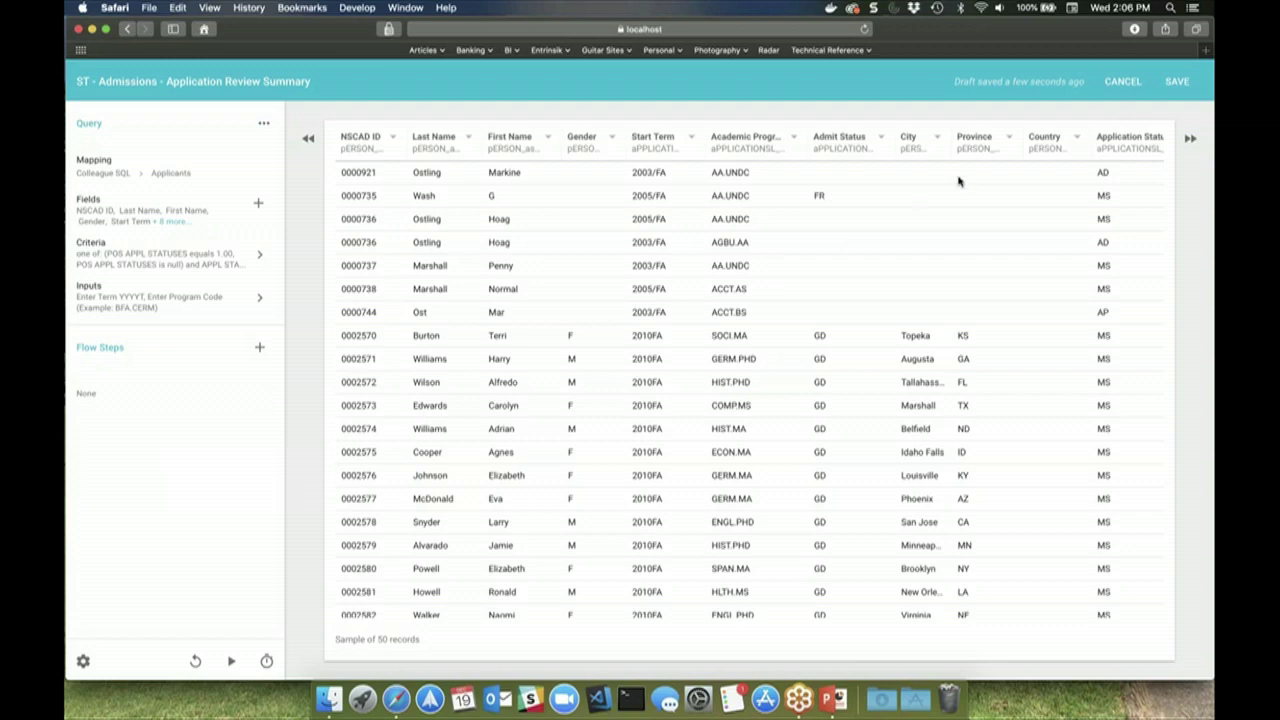
Step: Discard the report edits and open the Northwind Orders dataset from Datasets
{"action": "left_click", "coordinate": [1122, 84]}
{"action": "left_click", "coordinate": [1151, 77]}
{"action": "left_click", "coordinate": [1160, 120]}
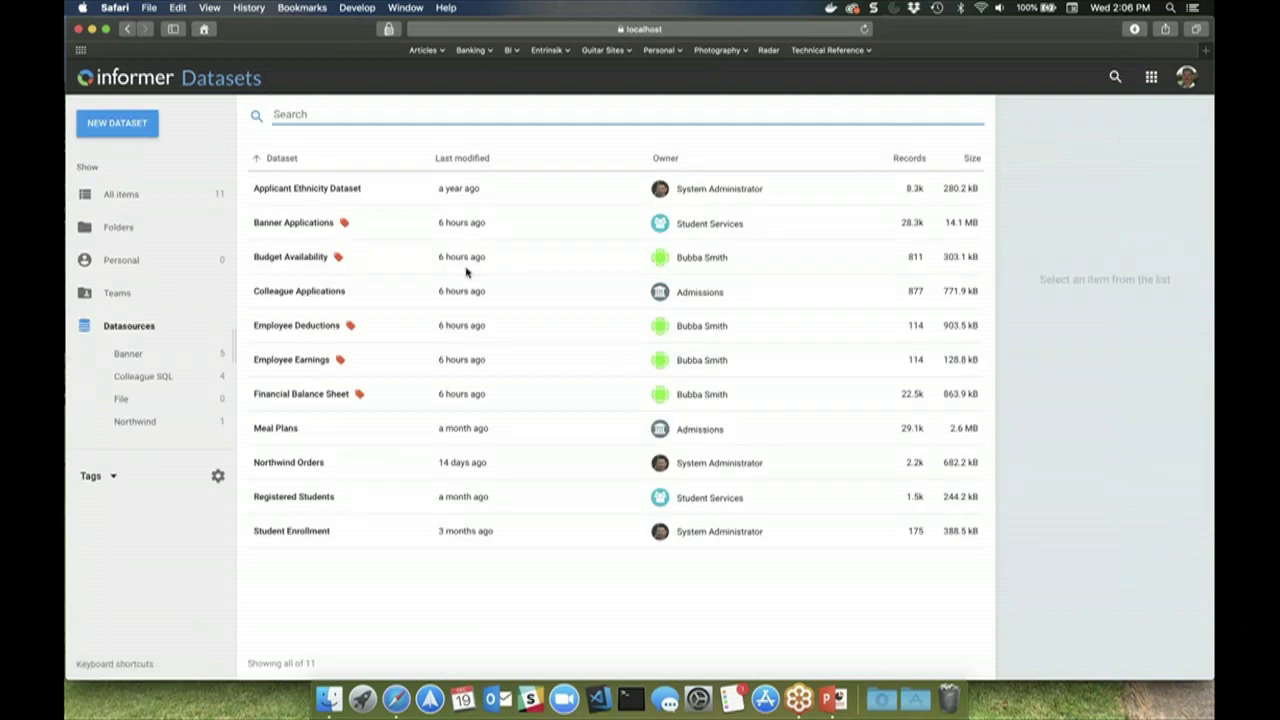
{"action": "left_click", "coordinate": [345, 468]}
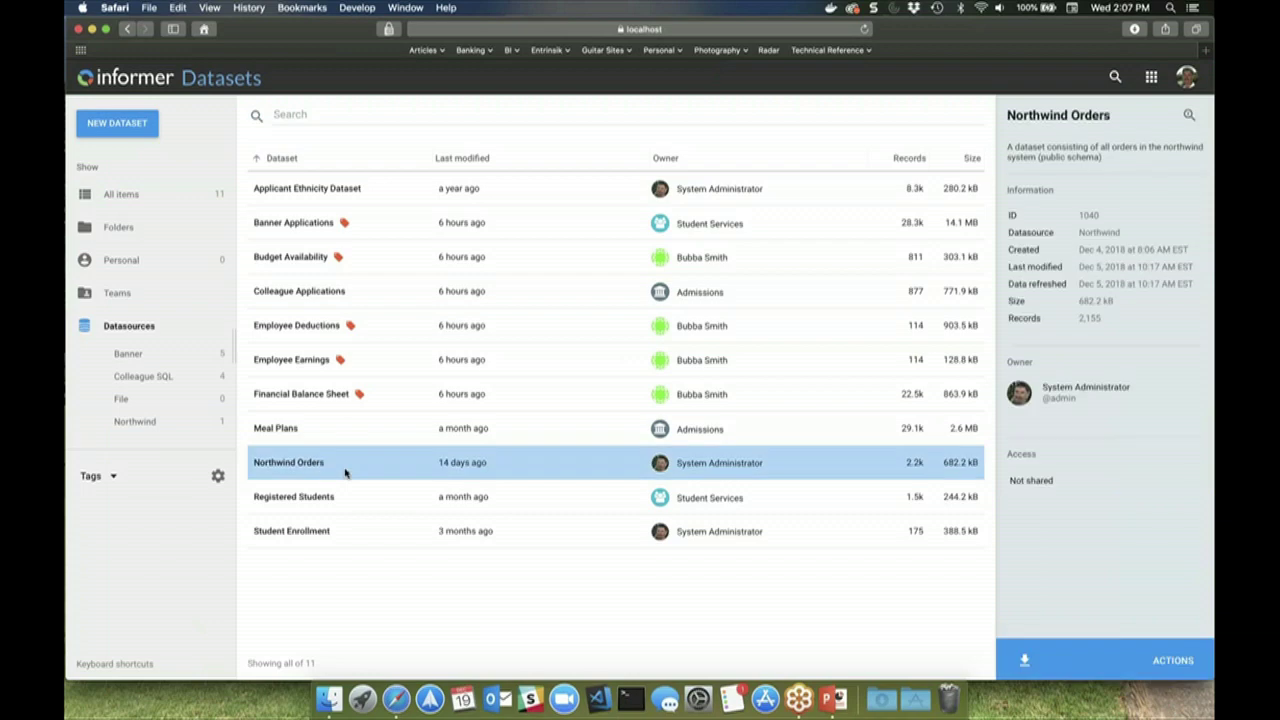
{"action": "double_click", "coordinate": [345, 468]}
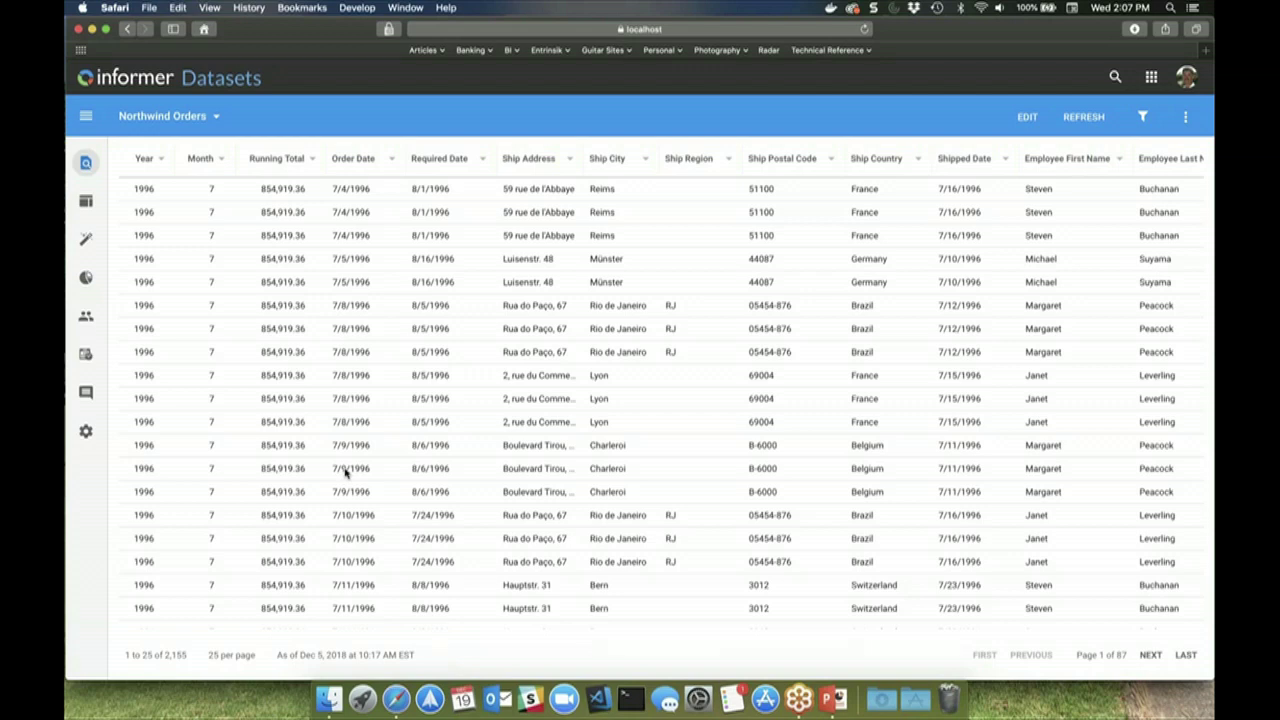
Step: Exit the Northwind Orders editor unchanged and show the new-dataset options in Datasets
{"action": "left_click", "coordinate": [1027, 117]}
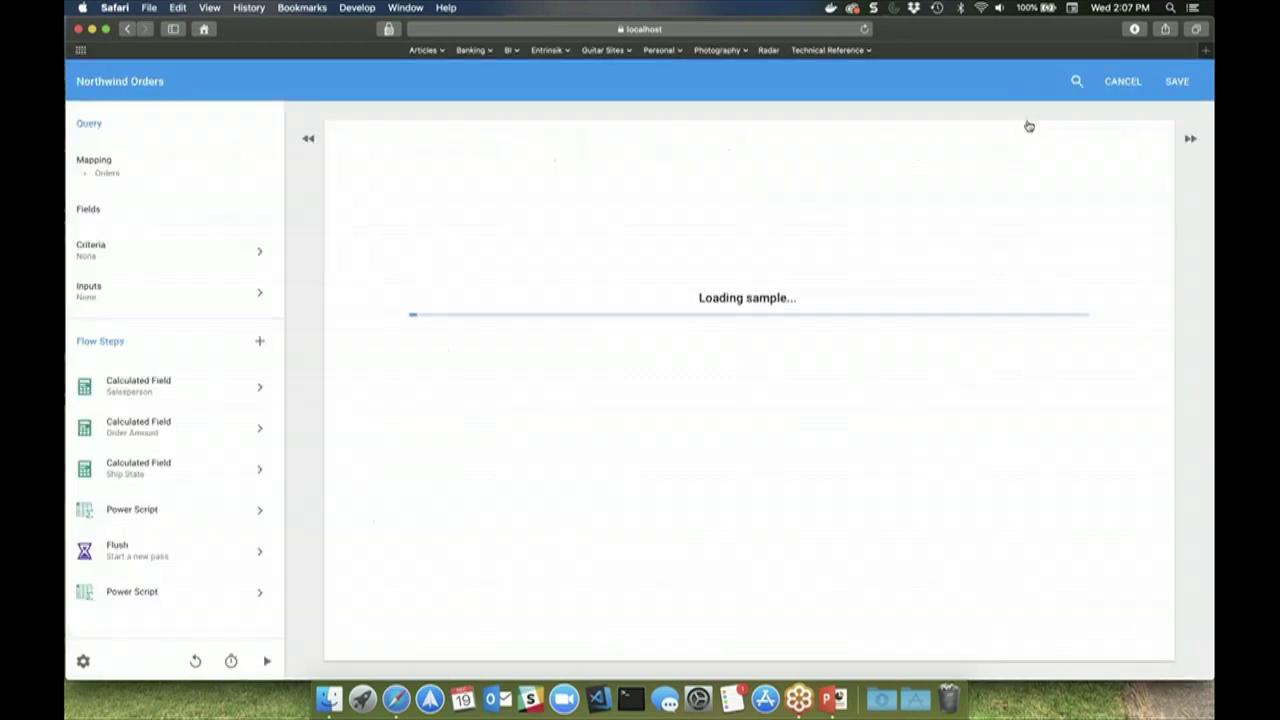
{"action": "left_click", "coordinate": [1114, 88]}
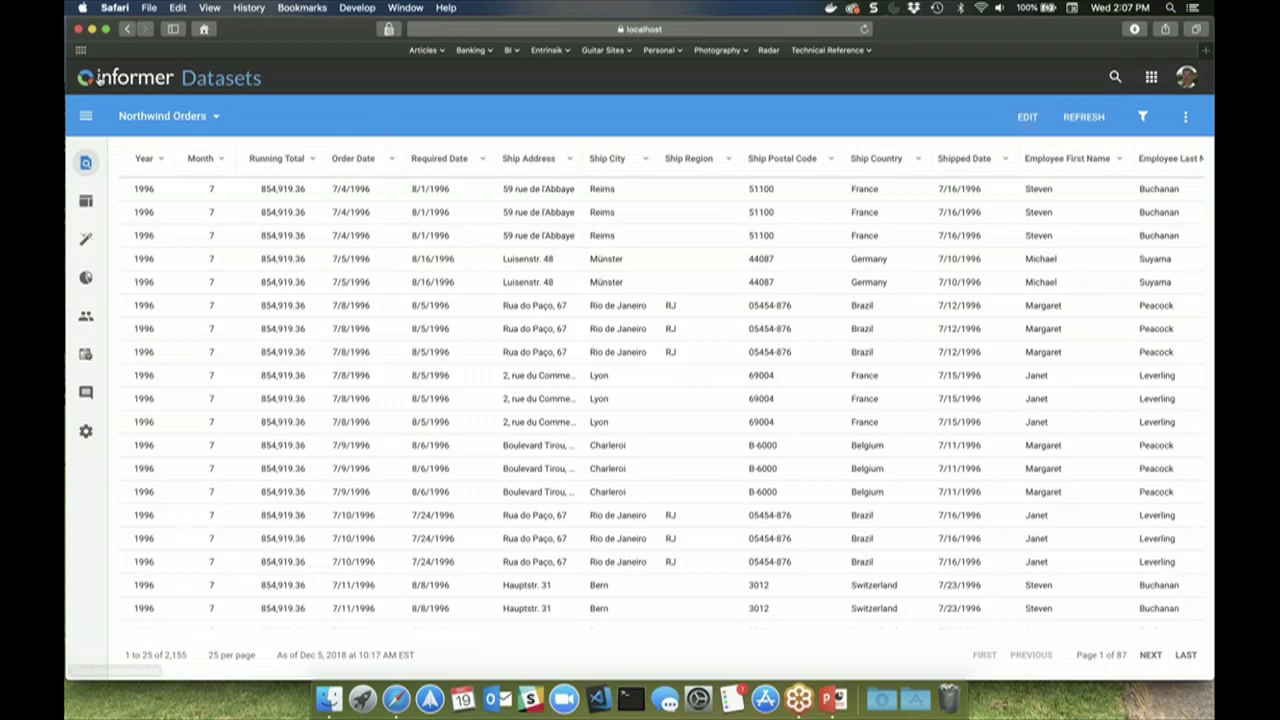
{"action": "left_click", "coordinate": [101, 79]}
{"action": "left_click", "coordinate": [130, 126]}
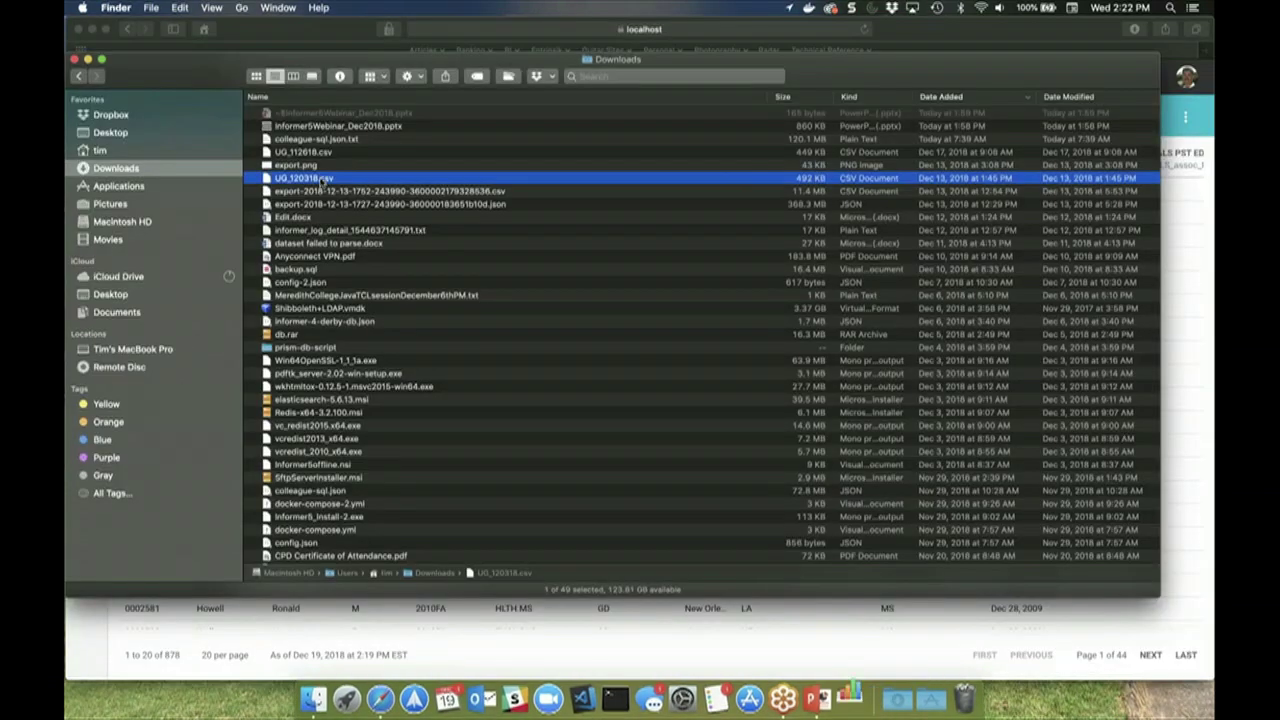
Step: Upload UG_120318.csv from Finder into Informer as the new Ug 120318 dataset
{"action": "double_click", "coordinate": [318, 178]}
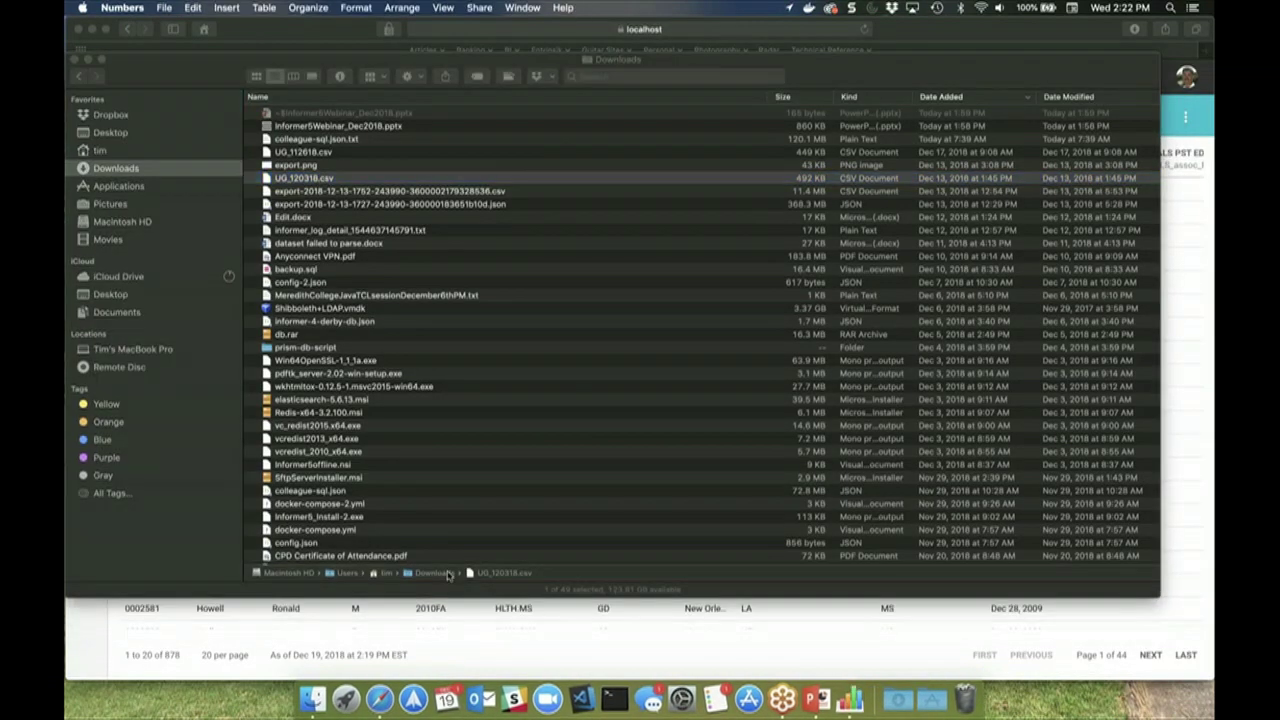
{"action": "left_click", "coordinate": [70, 22]}
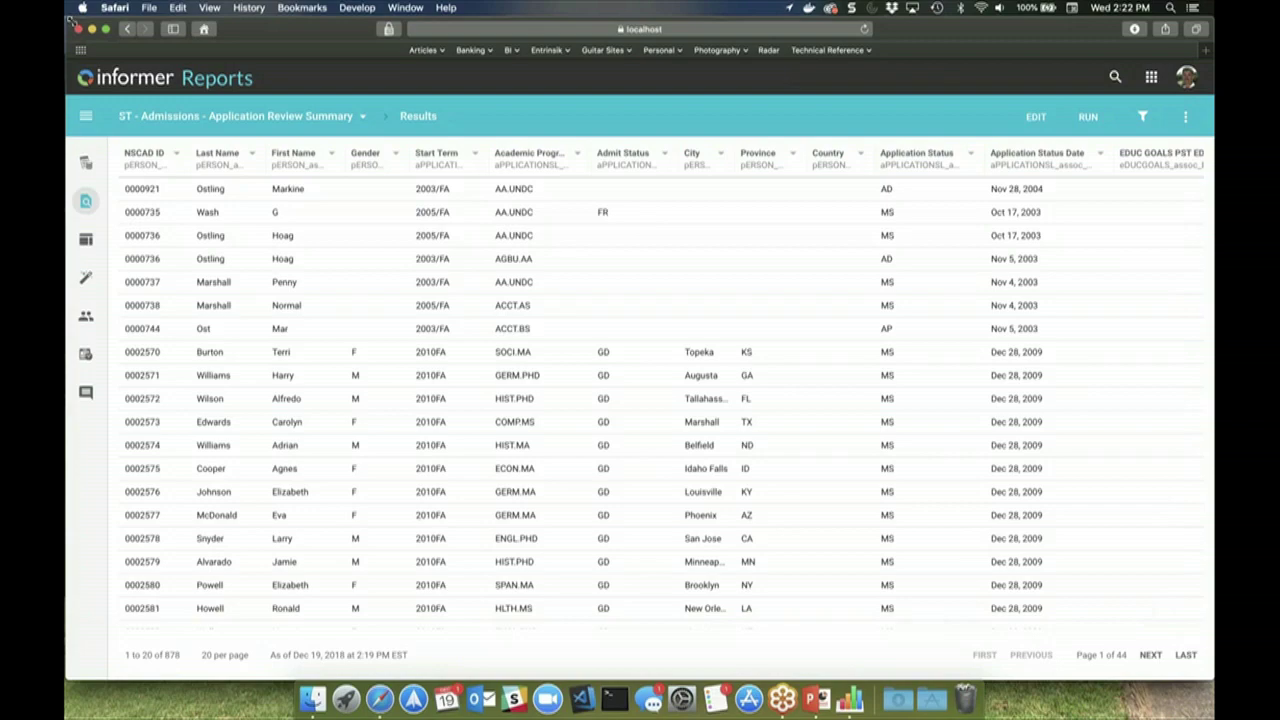
{"action": "left_click", "coordinate": [312, 698]}
{"action": "left_click_drag", "start_coordinate": [492, 80], "coordinate": [643, 405]}
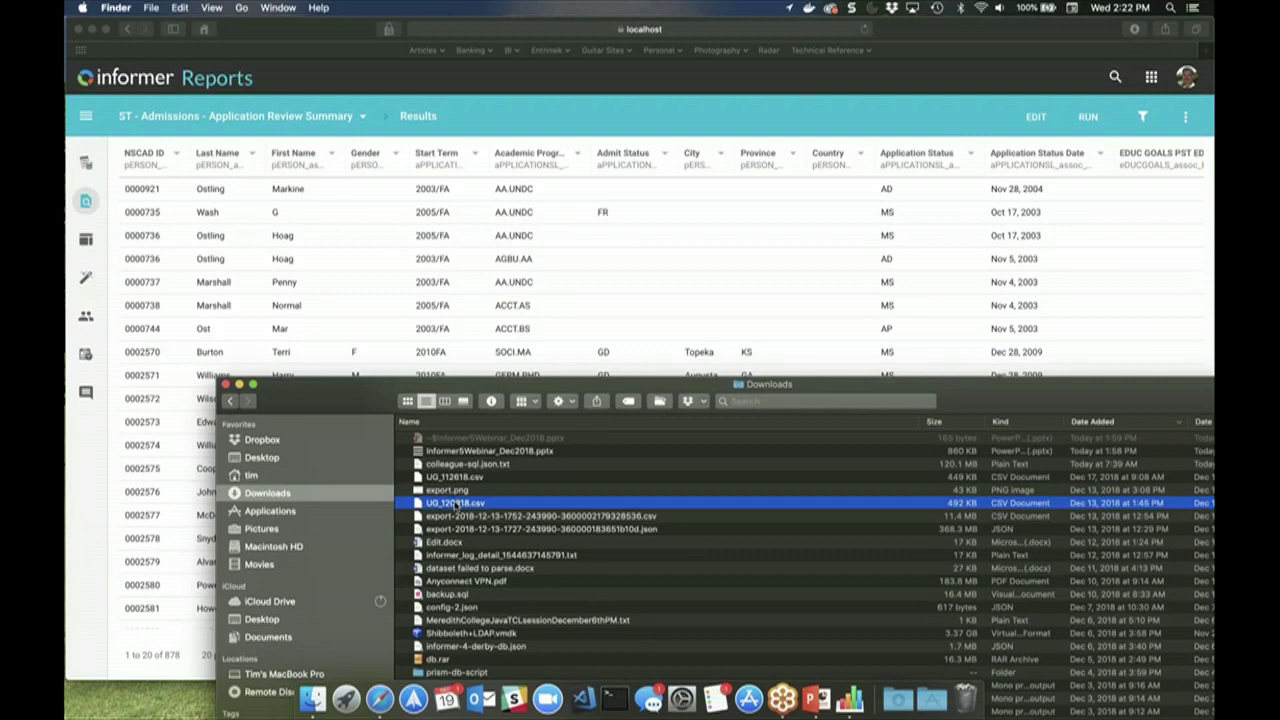
{"action": "left_click_drag", "start_coordinate": [455, 505], "coordinate": [598, 241]}
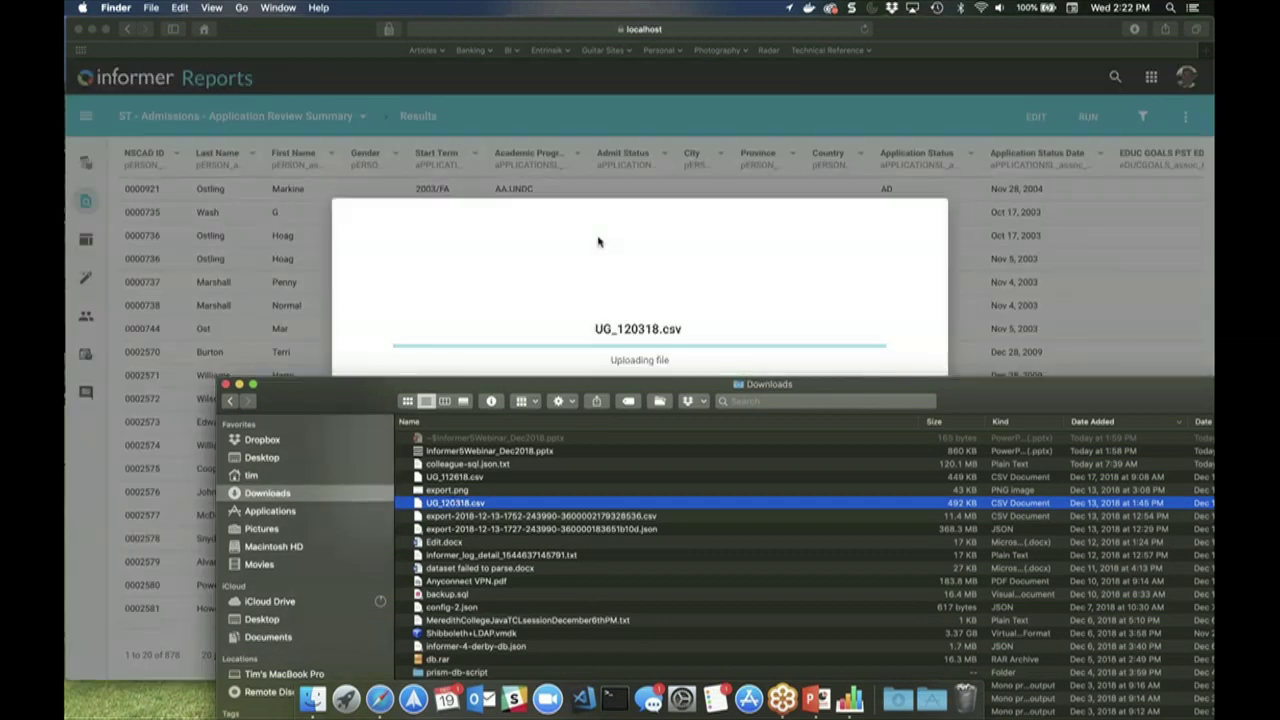
{"action": "left_click", "coordinate": [912, 525]}
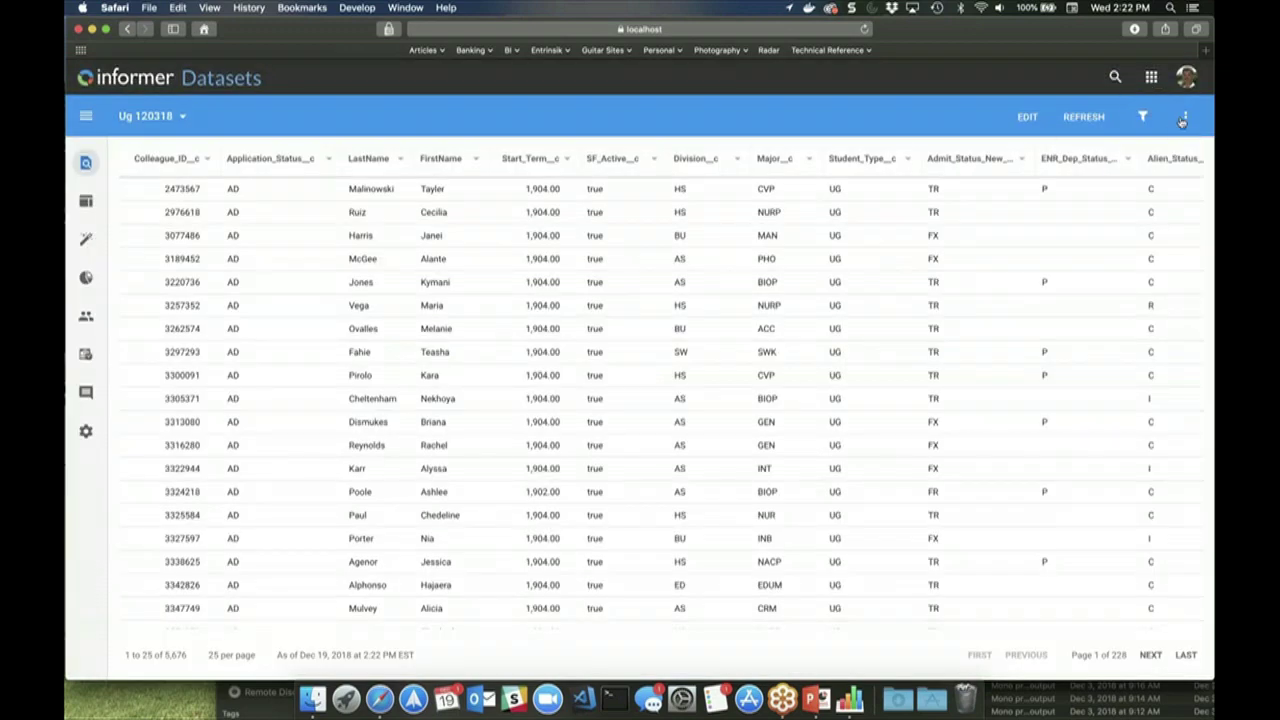
Step: Delete the Ug 120318 dataset and return to the Informer home page
{"action": "left_click", "coordinate": [1183, 118]}
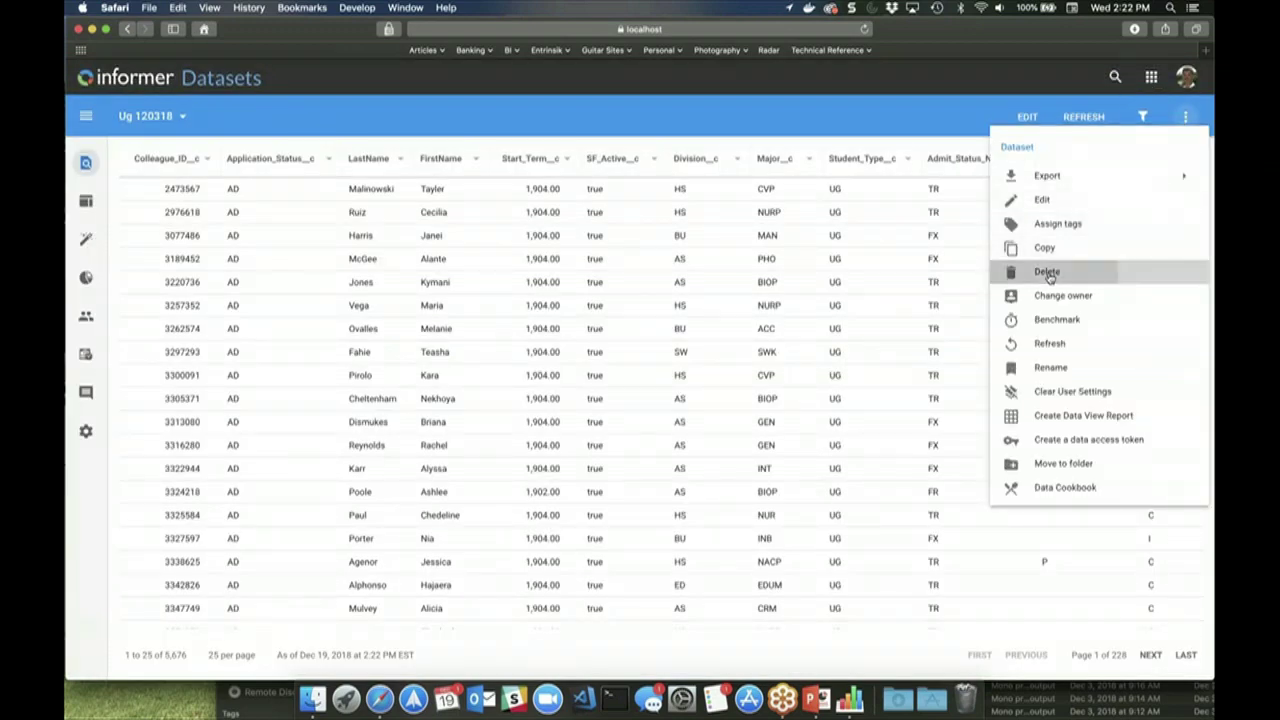
{"action": "left_click", "coordinate": [1050, 274]}
{"action": "left_click", "coordinate": [737, 409]}
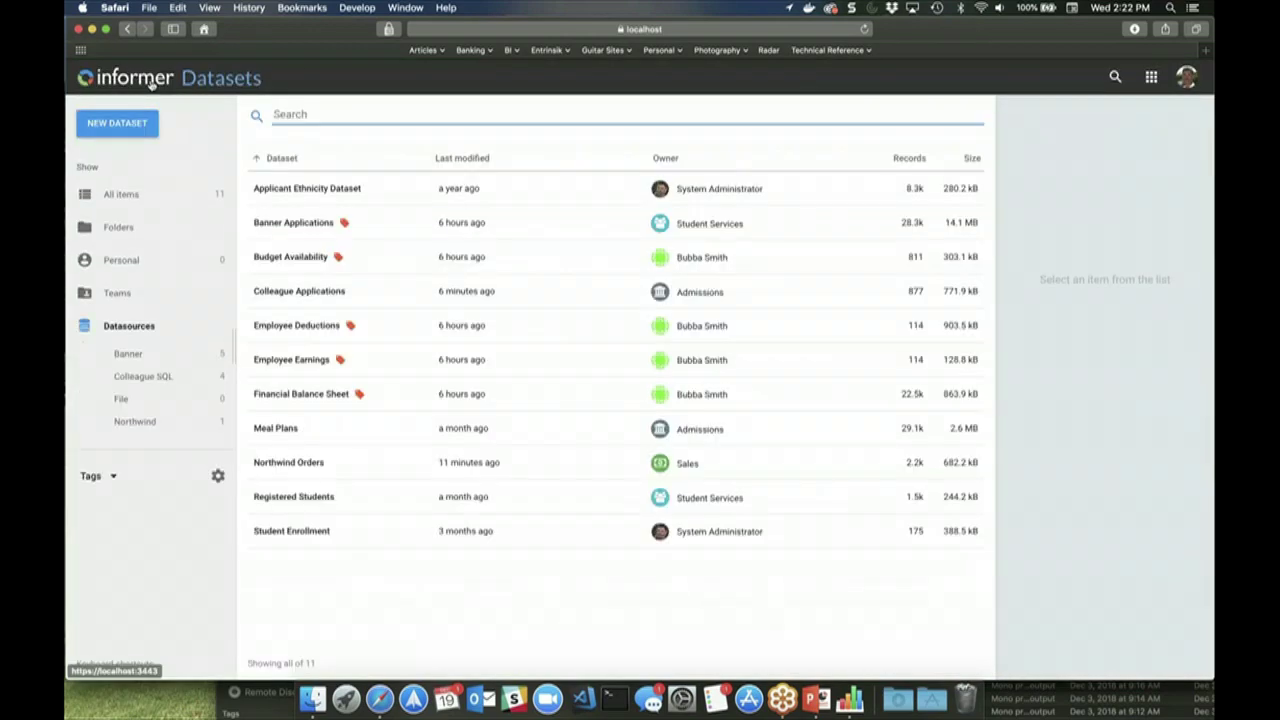
{"action": "left_click", "coordinate": [140, 78]}
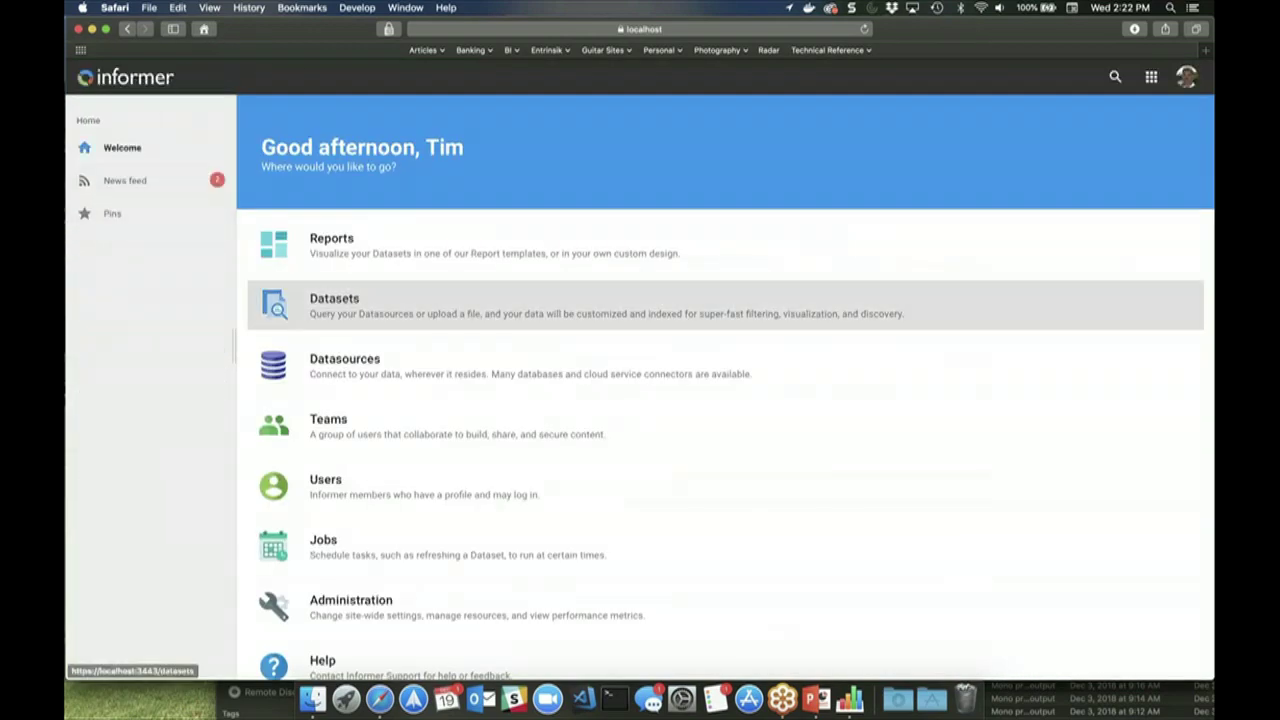
Step: Create a new Workspace datasource named 'My Workspace'
{"action": "left_click", "coordinate": [372, 368]}
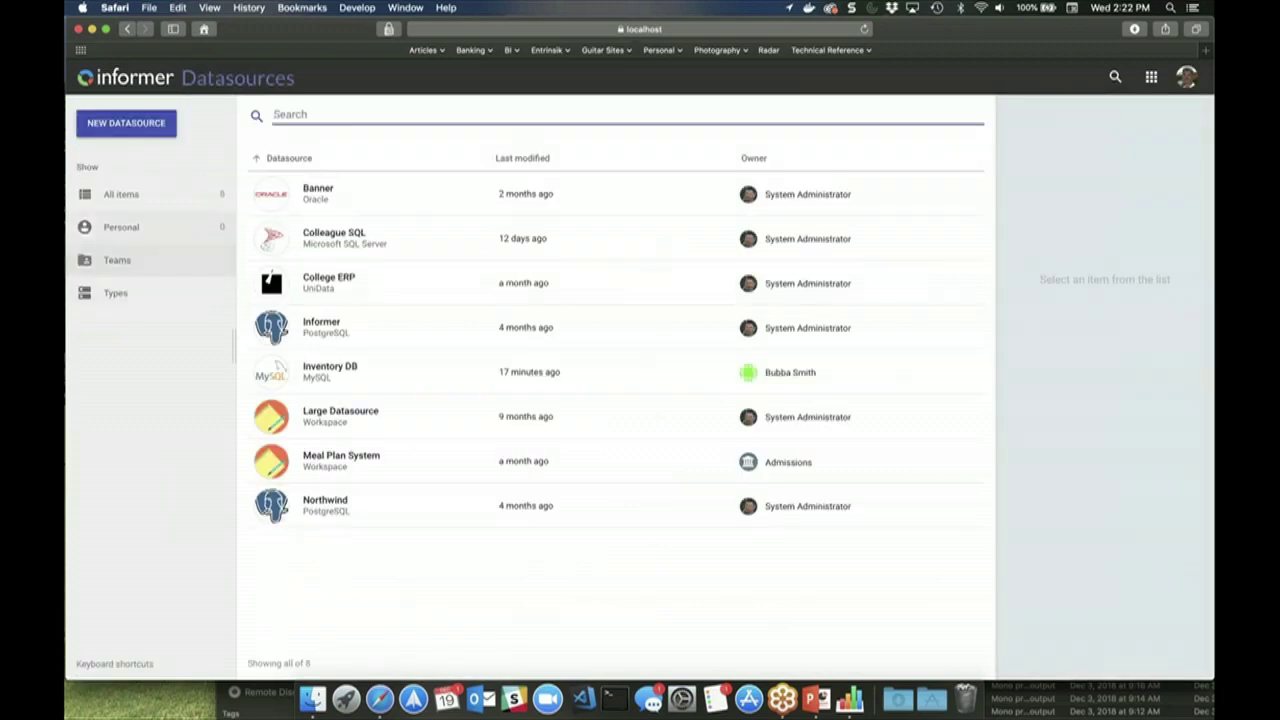
{"action": "left_click", "coordinate": [127, 125]}
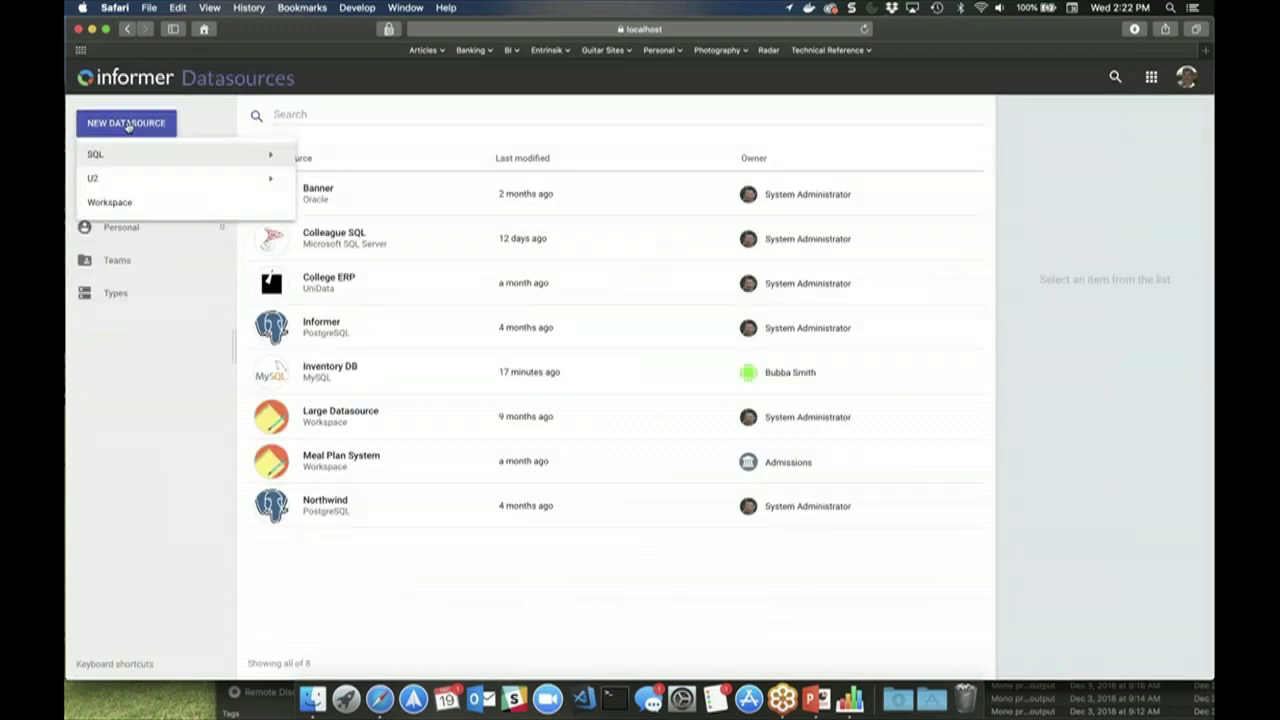
{"action": "left_click", "coordinate": [127, 205]}
{"action": "type", "text": "My Workspace"}
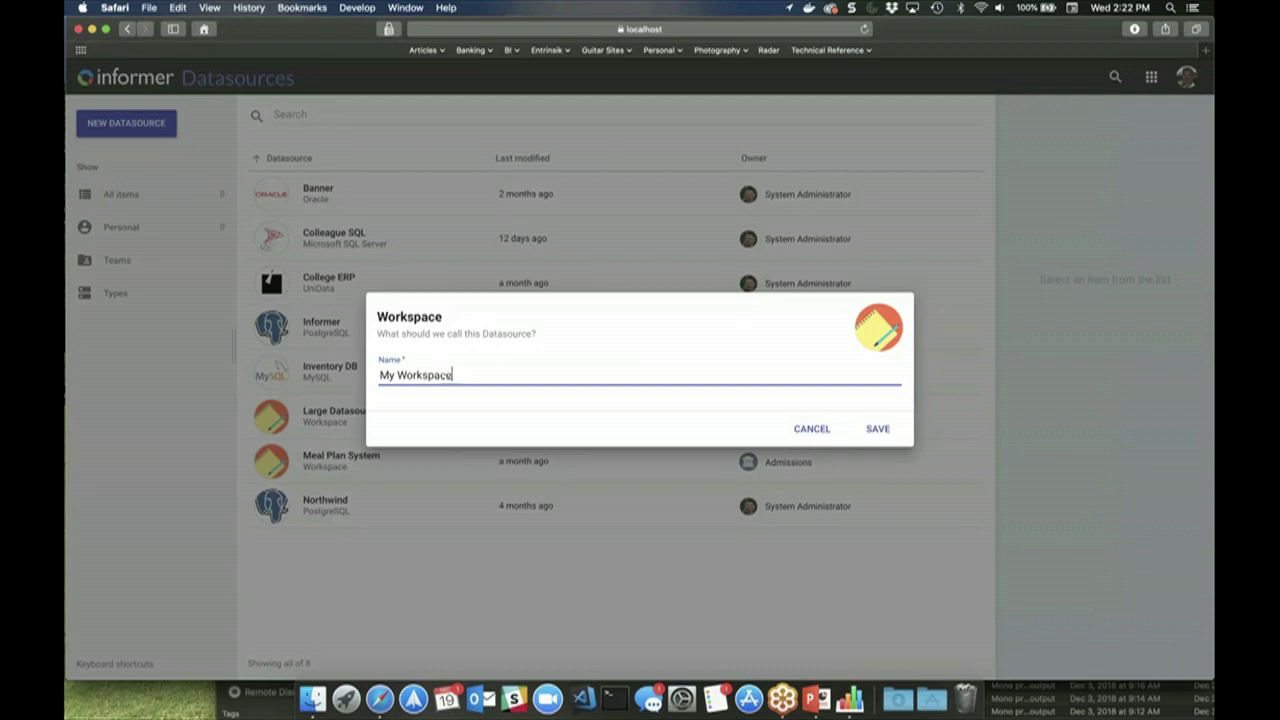
{"action": "key", "text": "Return"}
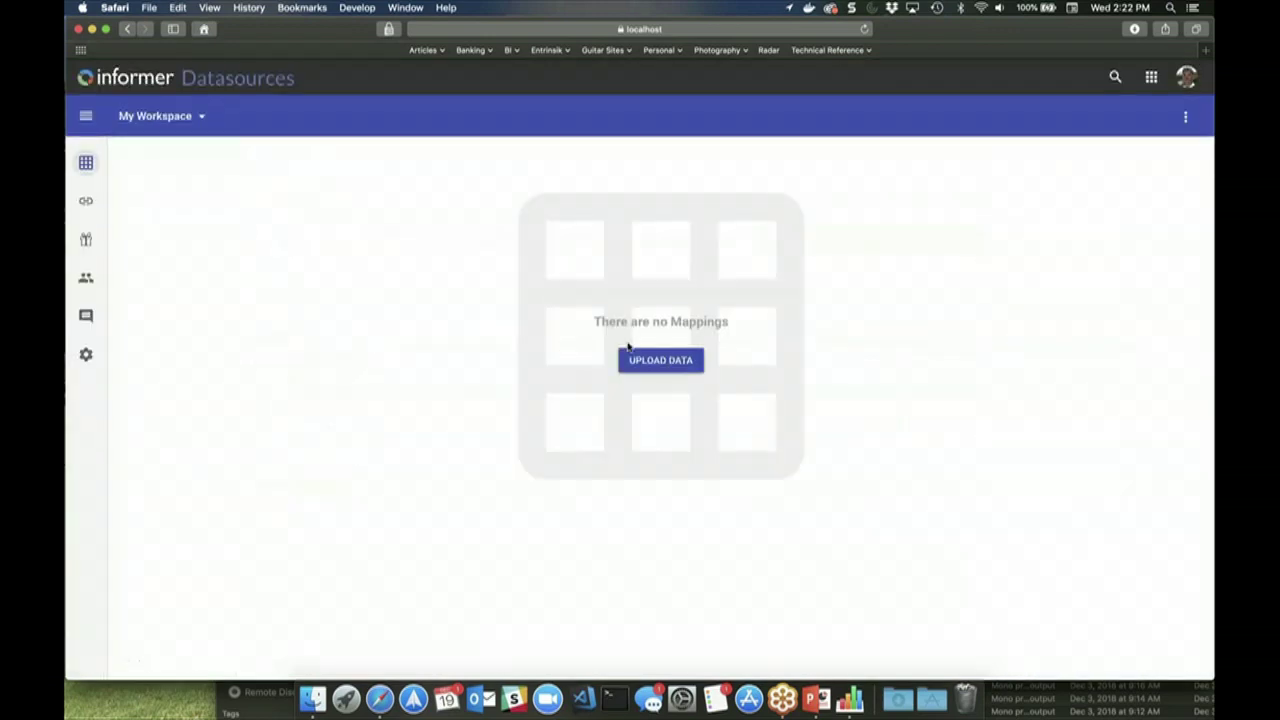
Step: Import UG_120318.csv into My Workspace with ascii file encoding
{"action": "left_click", "coordinate": [655, 358]}
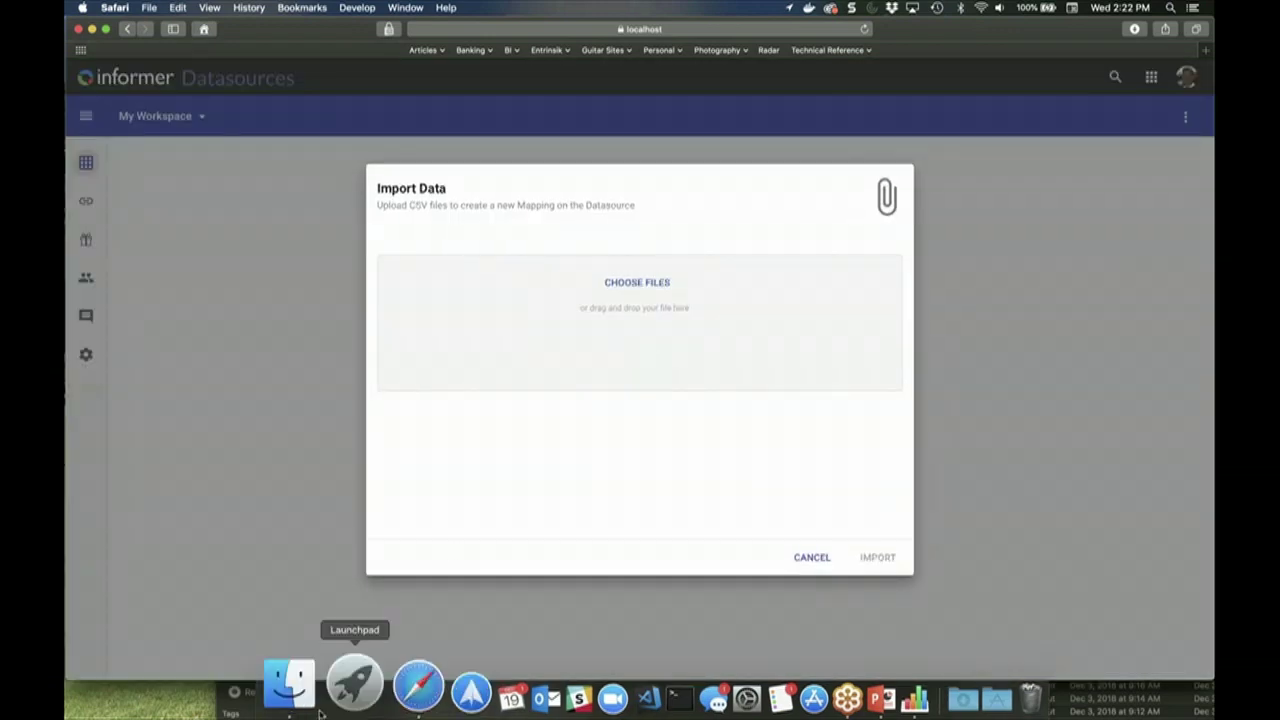
{"action": "left_click", "coordinate": [313, 695]}
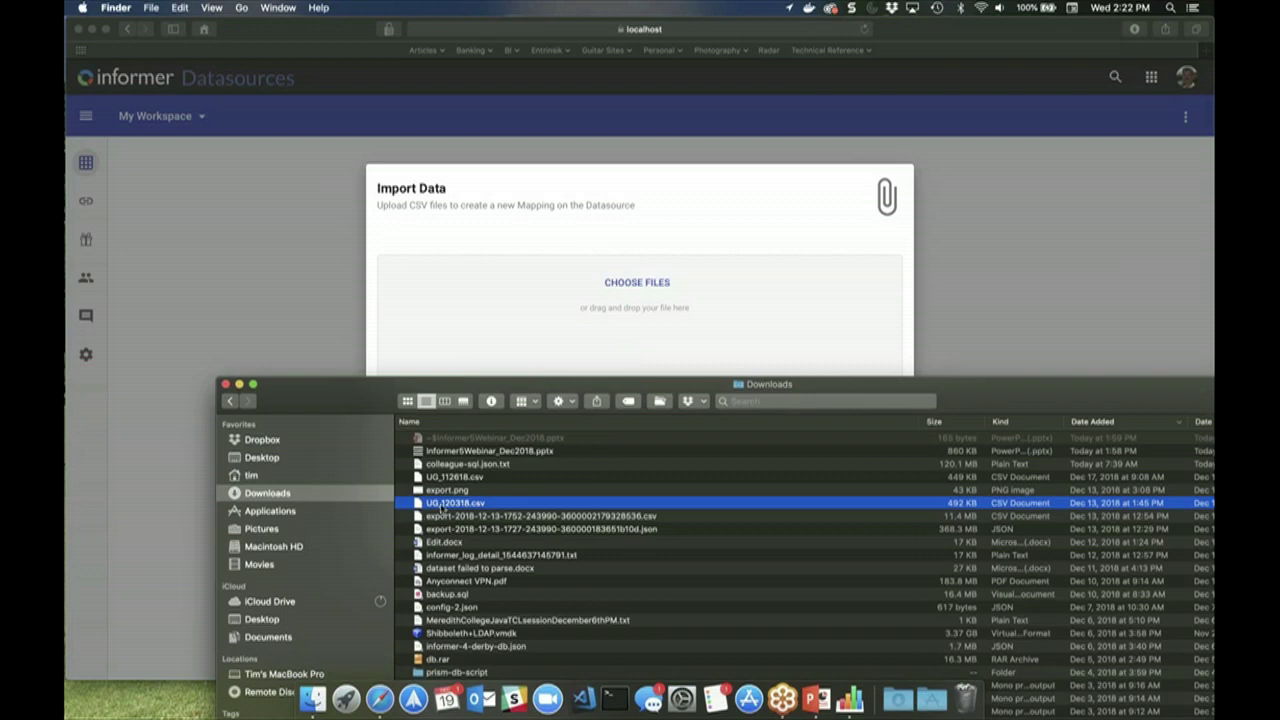
{"action": "left_click_drag", "start_coordinate": [455, 503], "coordinate": [543, 343]}
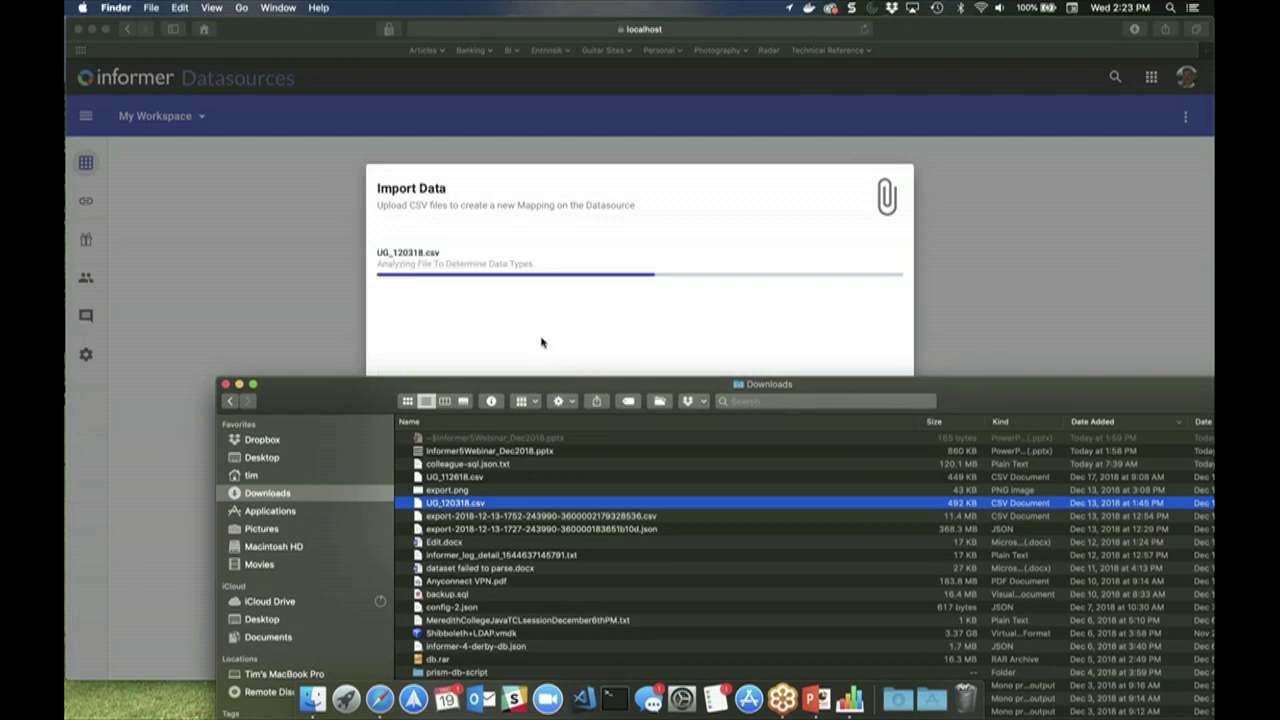
{"action": "left_click", "coordinate": [557, 200]}
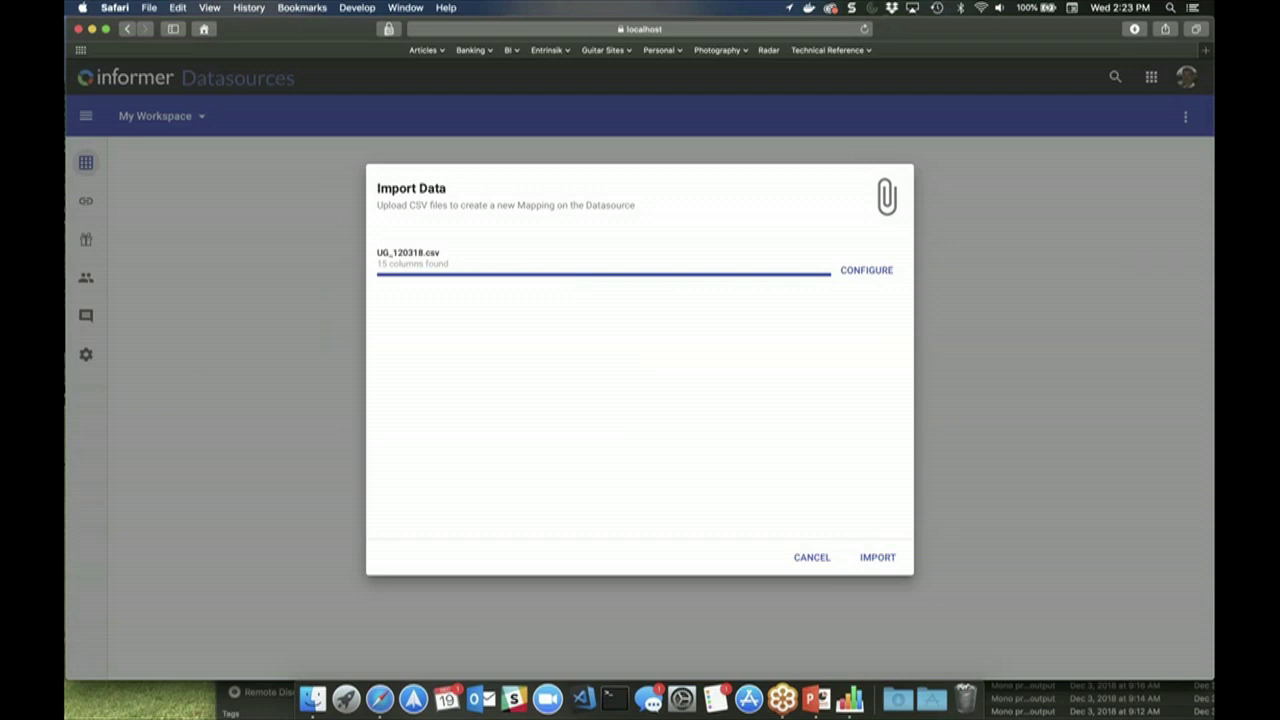
{"action": "left_click", "coordinate": [866, 270]}
{"action": "left_click", "coordinate": [600, 329]}
{"action": "left_click", "coordinate": [405, 363]}
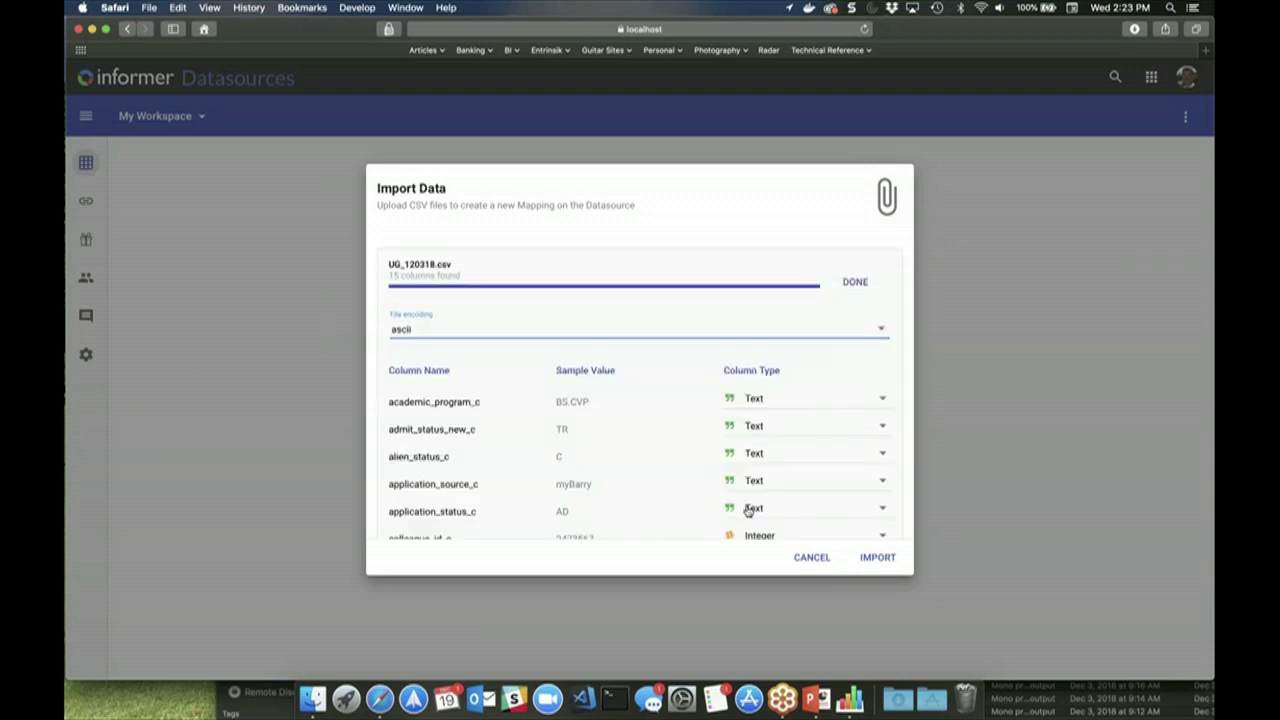
{"action": "left_click", "coordinate": [883, 564]}
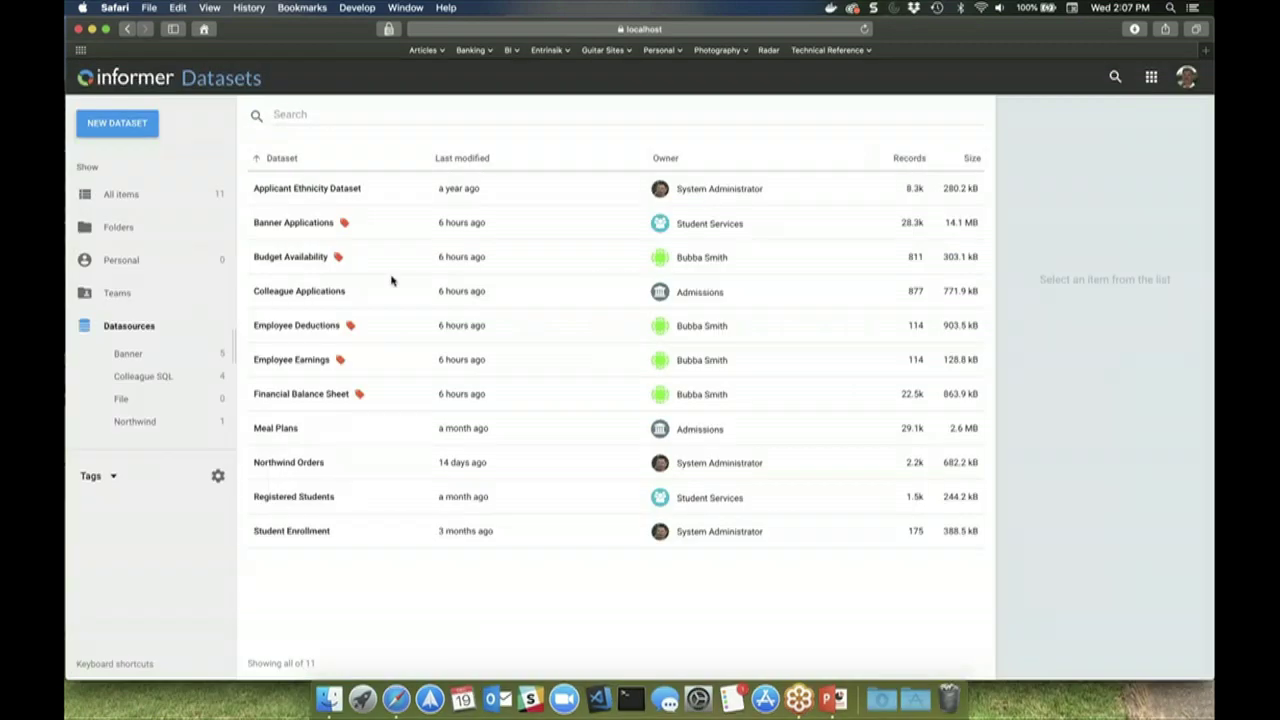
{"action": "left_click", "coordinate": [422, 462]}
Step: Review the Northwind Orders query and flow steps, then cancel without changes
{"action": "double_click", "coordinate": [422, 462]}
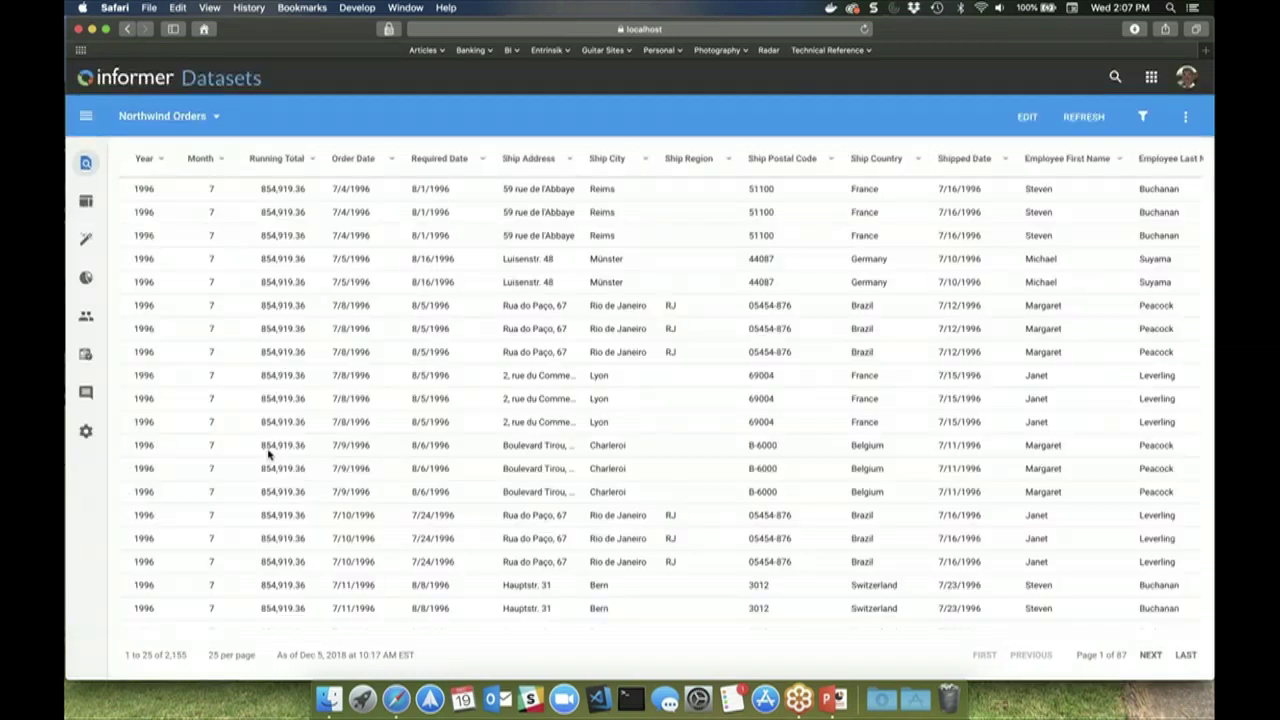
{"action": "left_click", "coordinate": [1027, 117]}
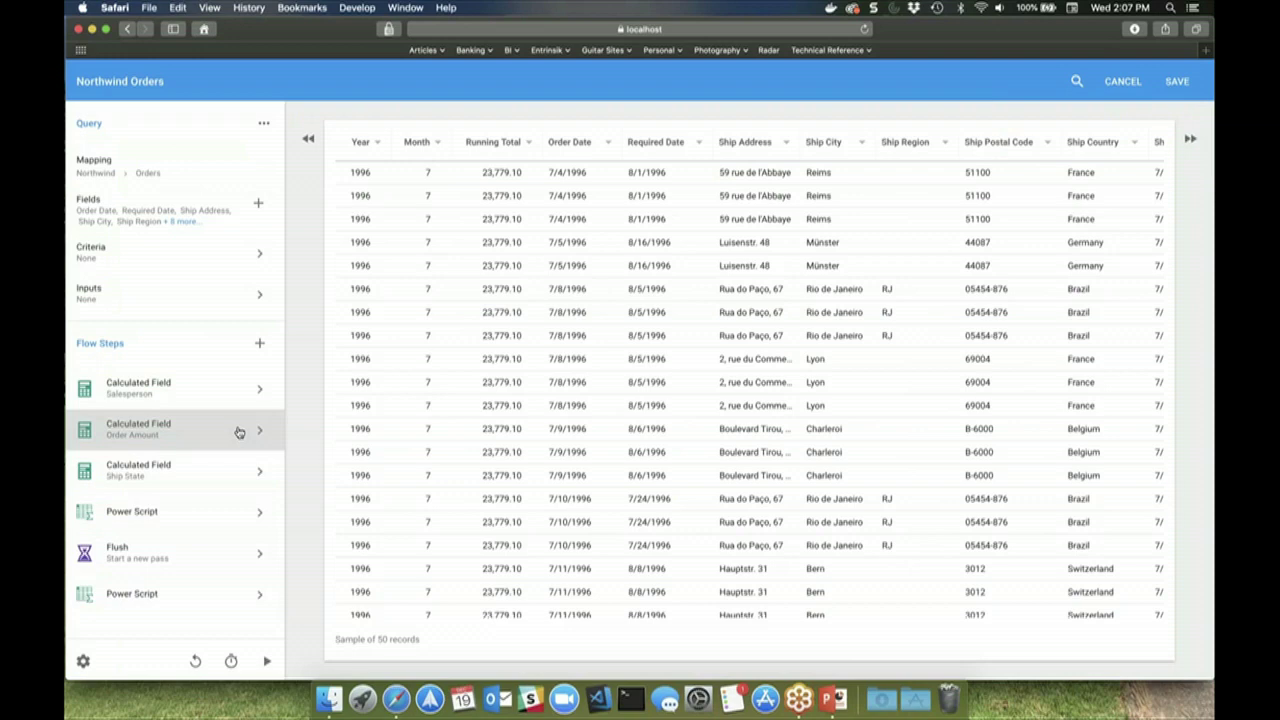
{"action": "left_click", "coordinate": [1121, 83]}
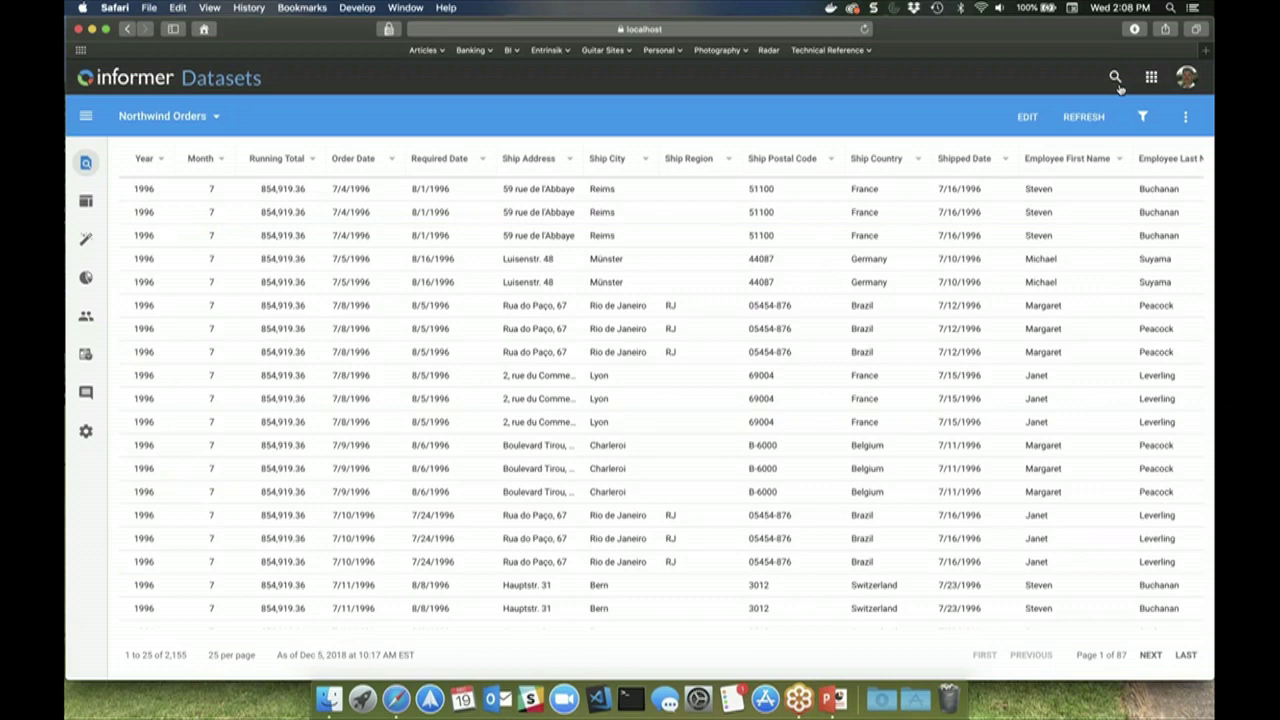
Step: Filter the Northwind Orders rows to Year 1997
{"action": "left_click", "coordinate": [1143, 117]}
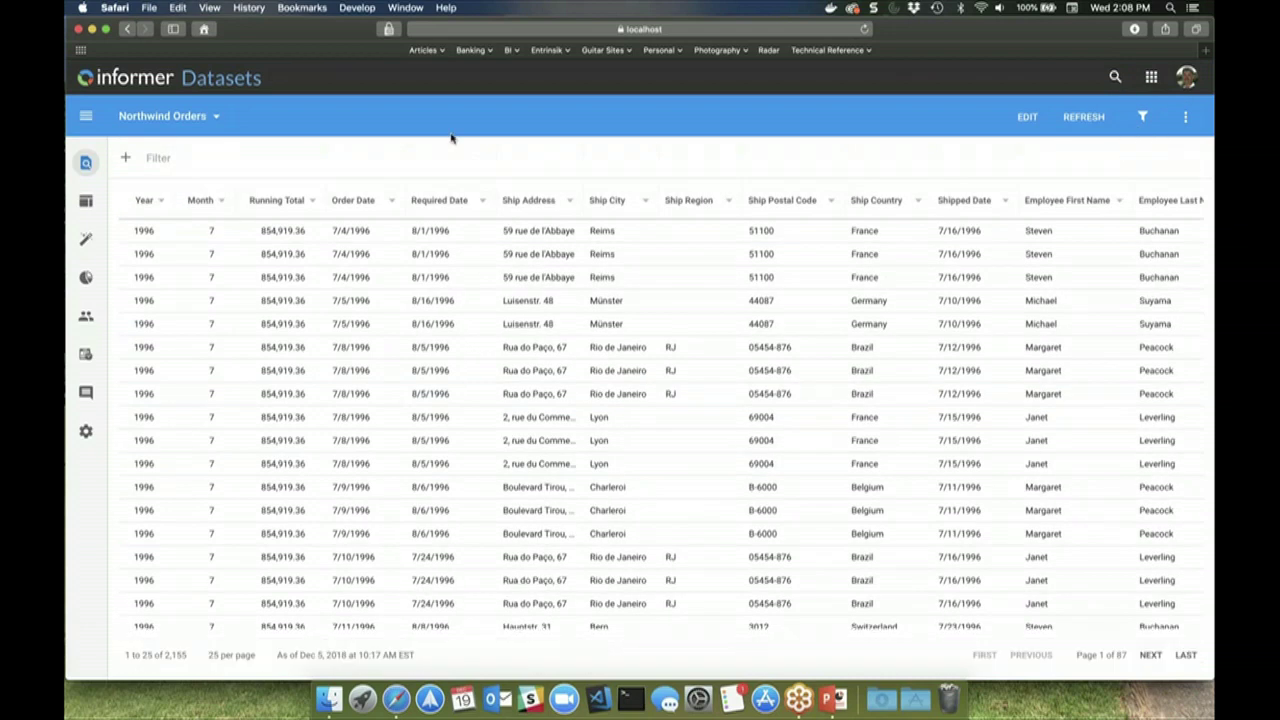
{"action": "left_click", "coordinate": [127, 158]}
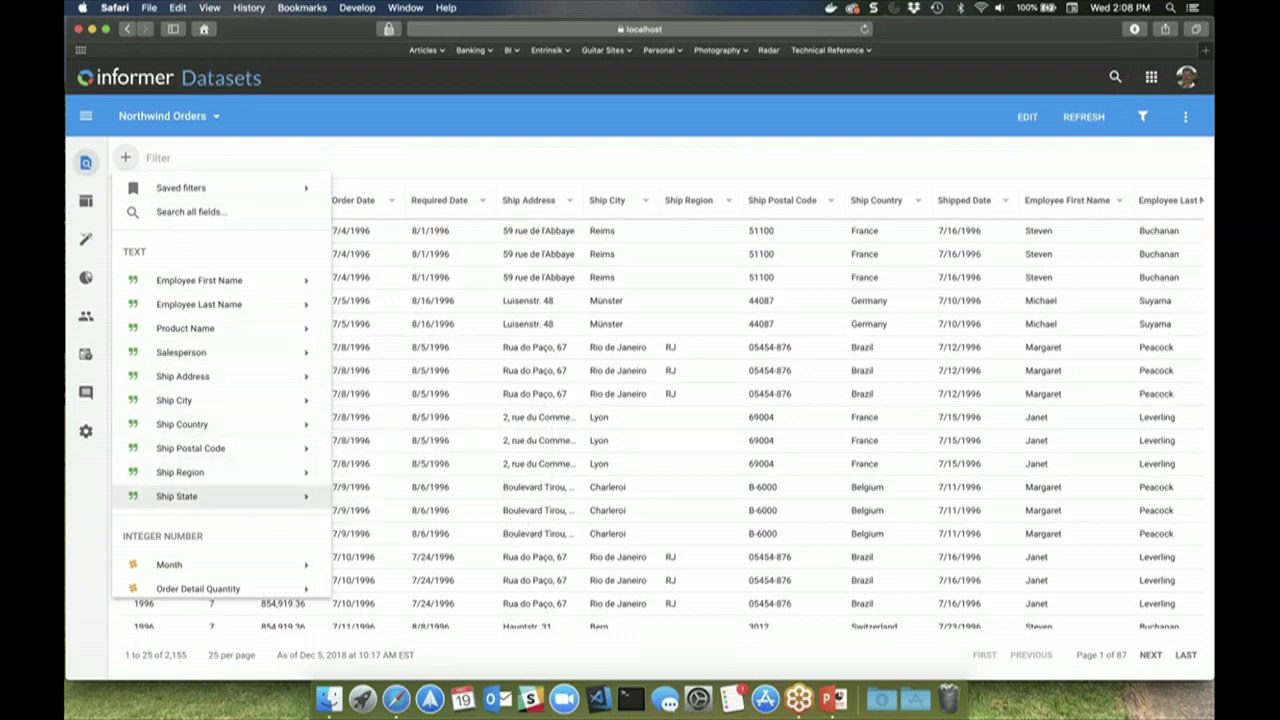
{"action": "scroll", "coordinate": [200, 496], "scroll_direction": "down", "scroll_amount": 3}
{"action": "mouse_move", "coordinate": [270, 476]}
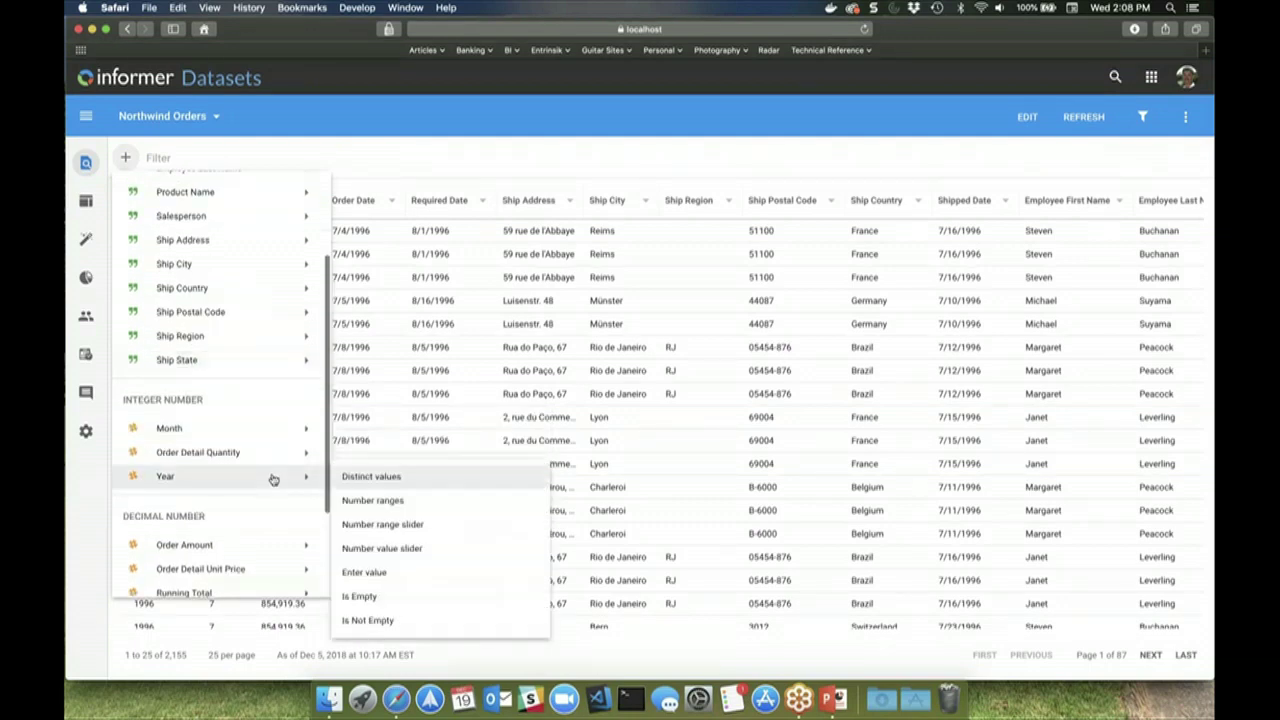
{"action": "left_click", "coordinate": [368, 477]}
{"action": "left_click", "coordinate": [124, 277]}
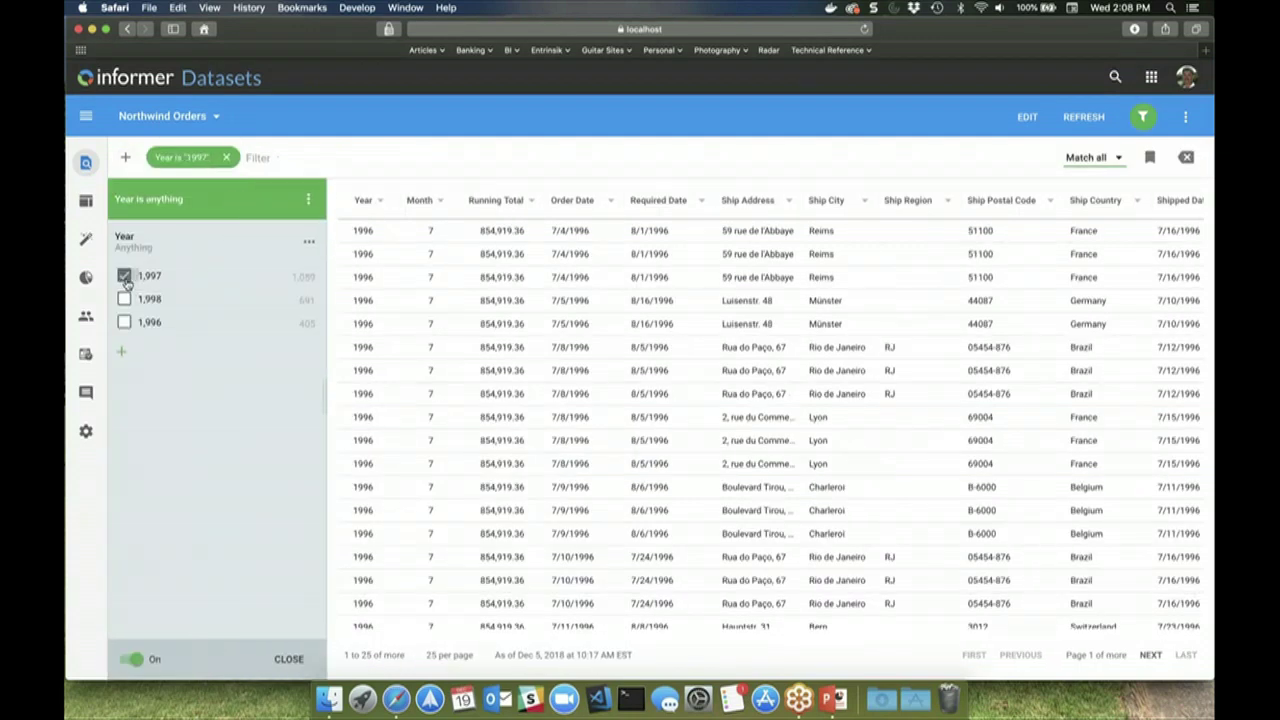
{"action": "left_click", "coordinate": [289, 660]}
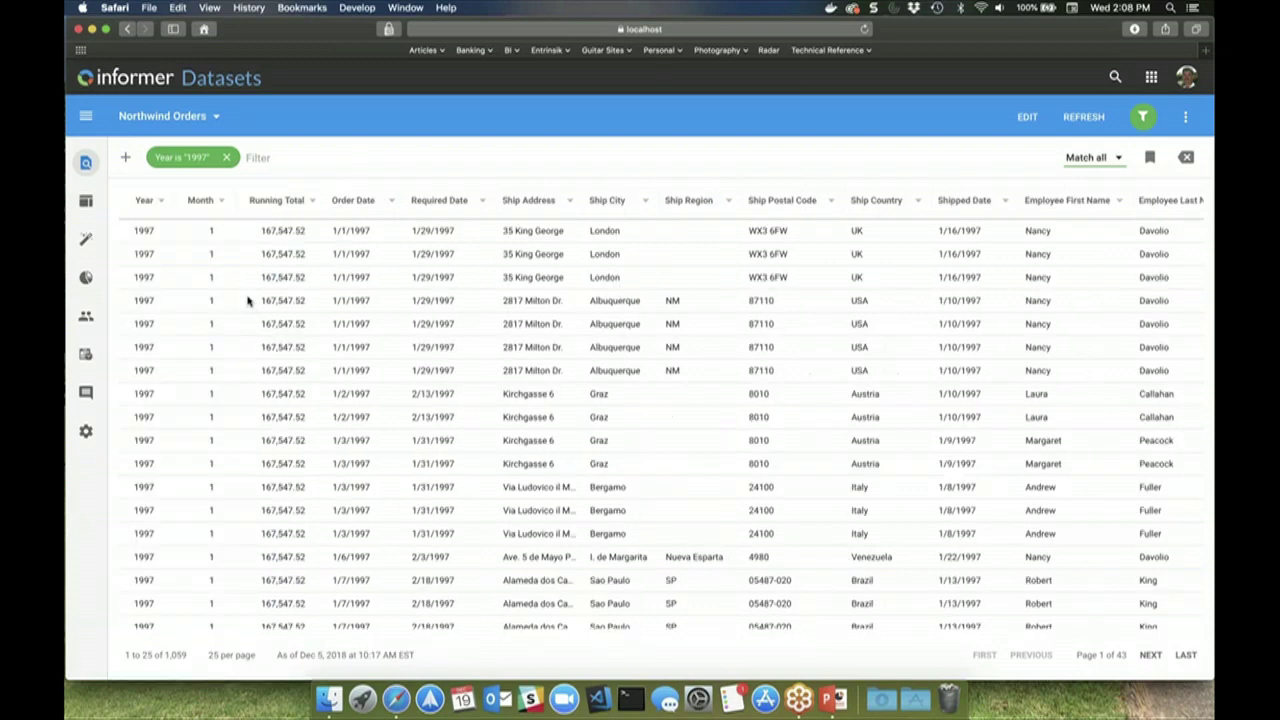
Step: Sort by Running Total descending, total Order Amount per Ship City, then remove the grouping
{"action": "left_click", "coordinate": [274, 200]}
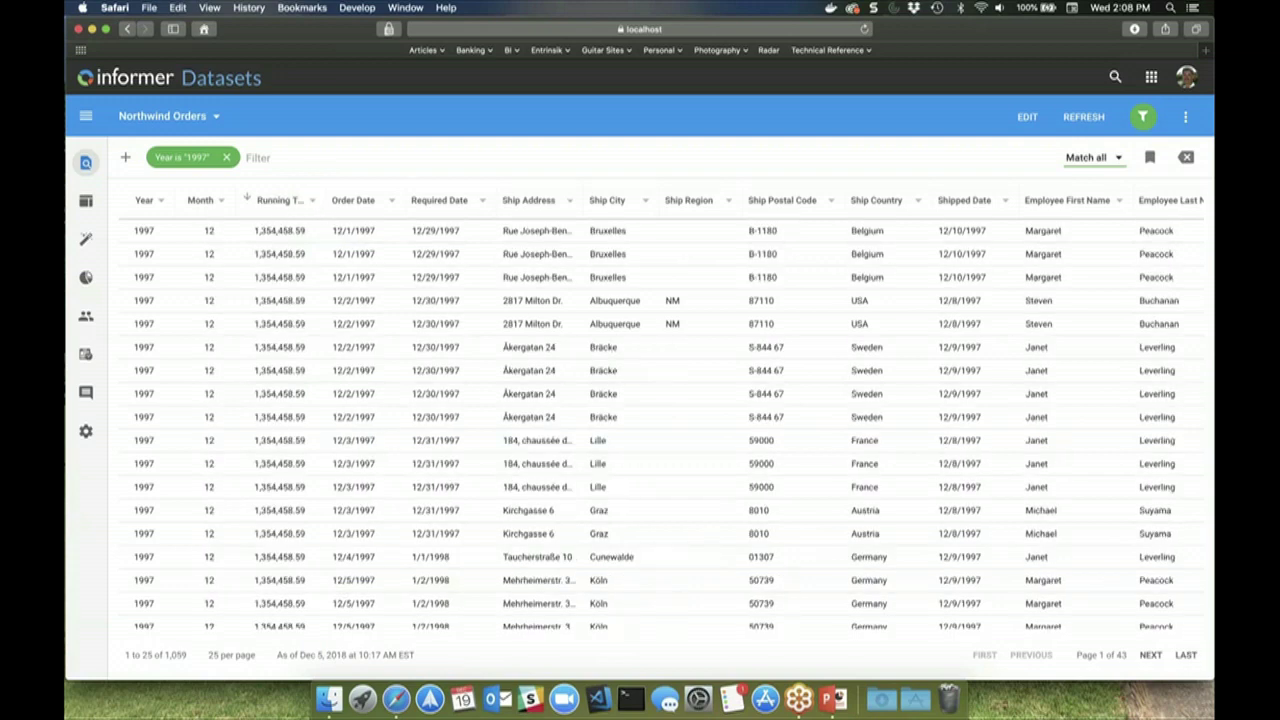
{"action": "left_click", "coordinate": [645, 201]}
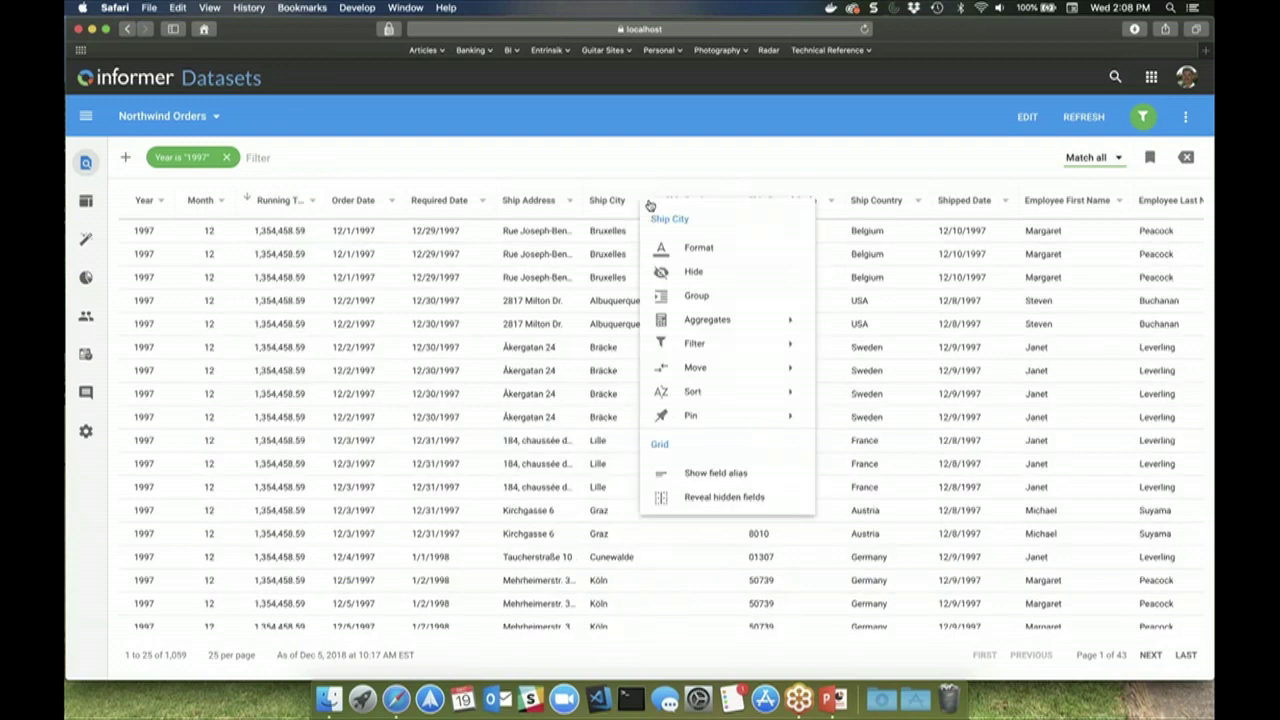
{"action": "left_click", "coordinate": [691, 298]}
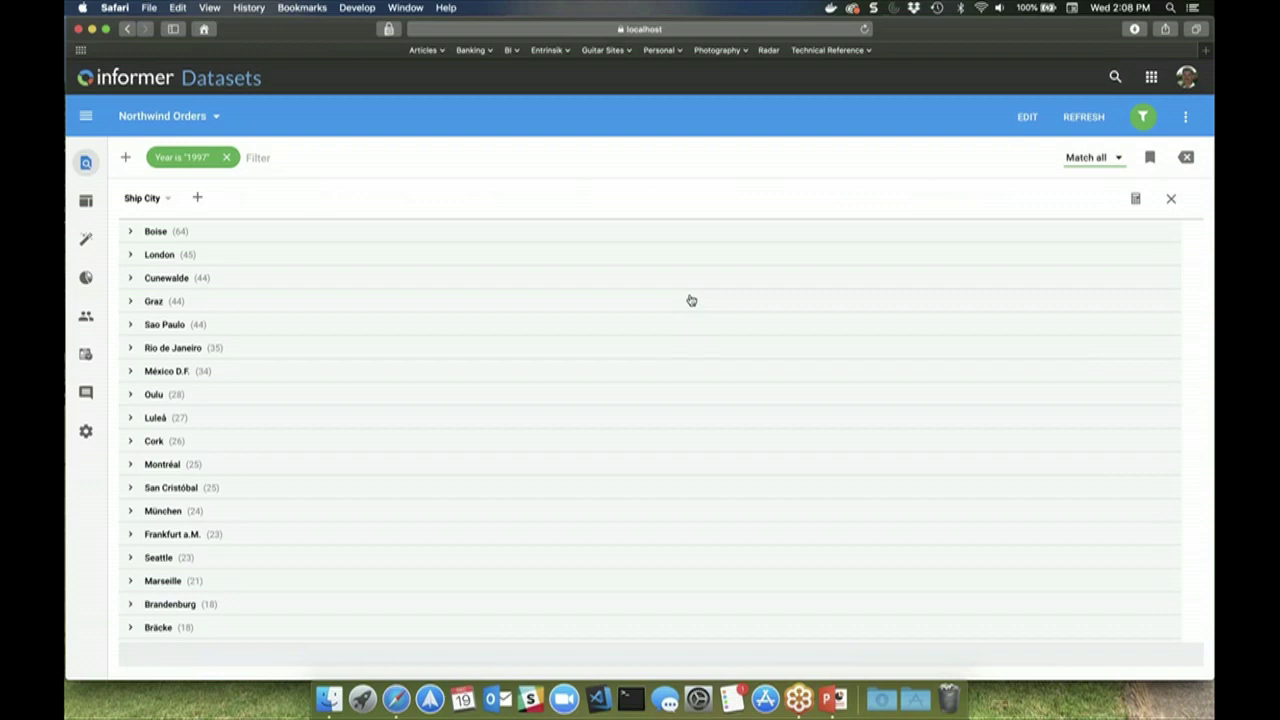
{"action": "left_click", "coordinate": [1135, 199]}
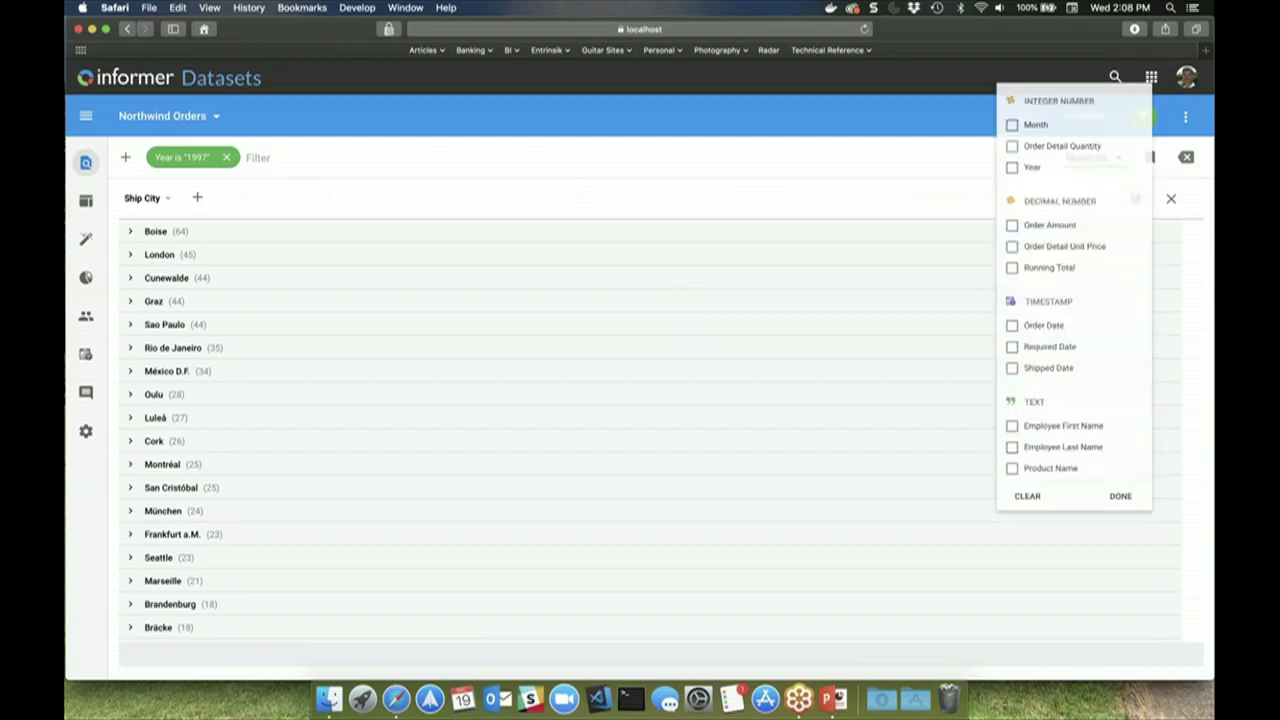
{"action": "left_click", "coordinate": [991, 230]}
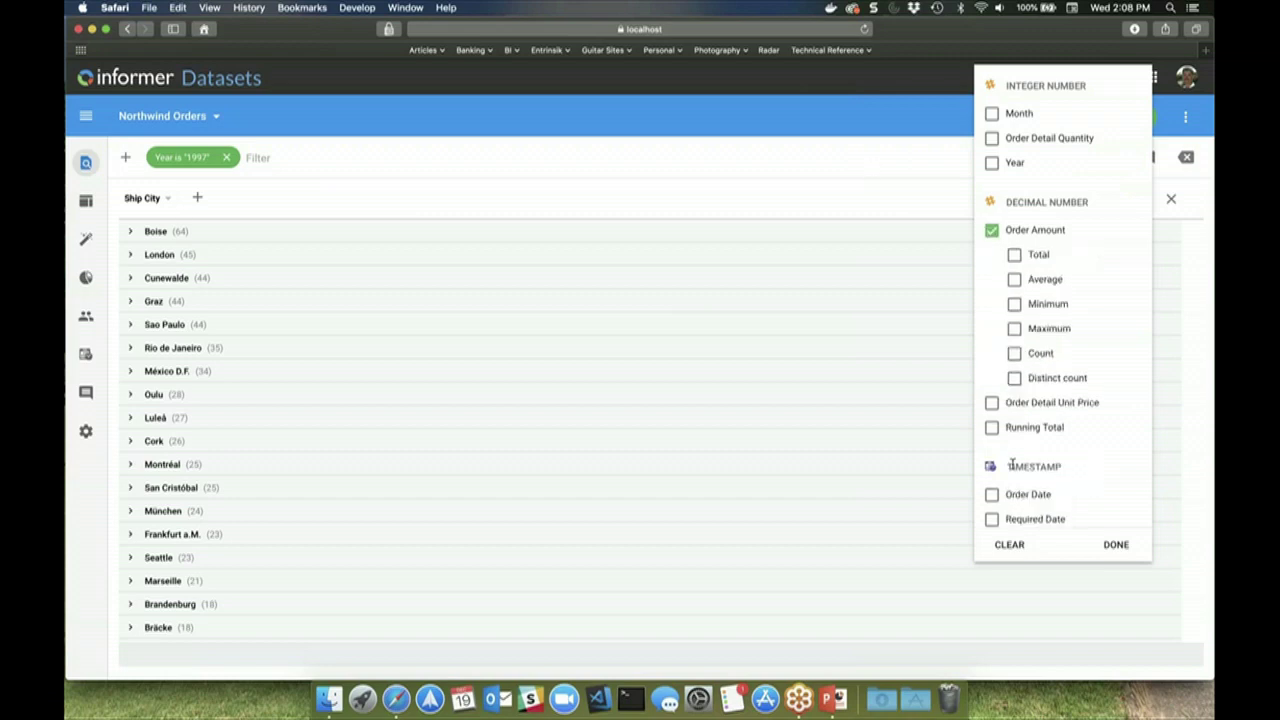
{"action": "left_click", "coordinate": [1014, 255]}
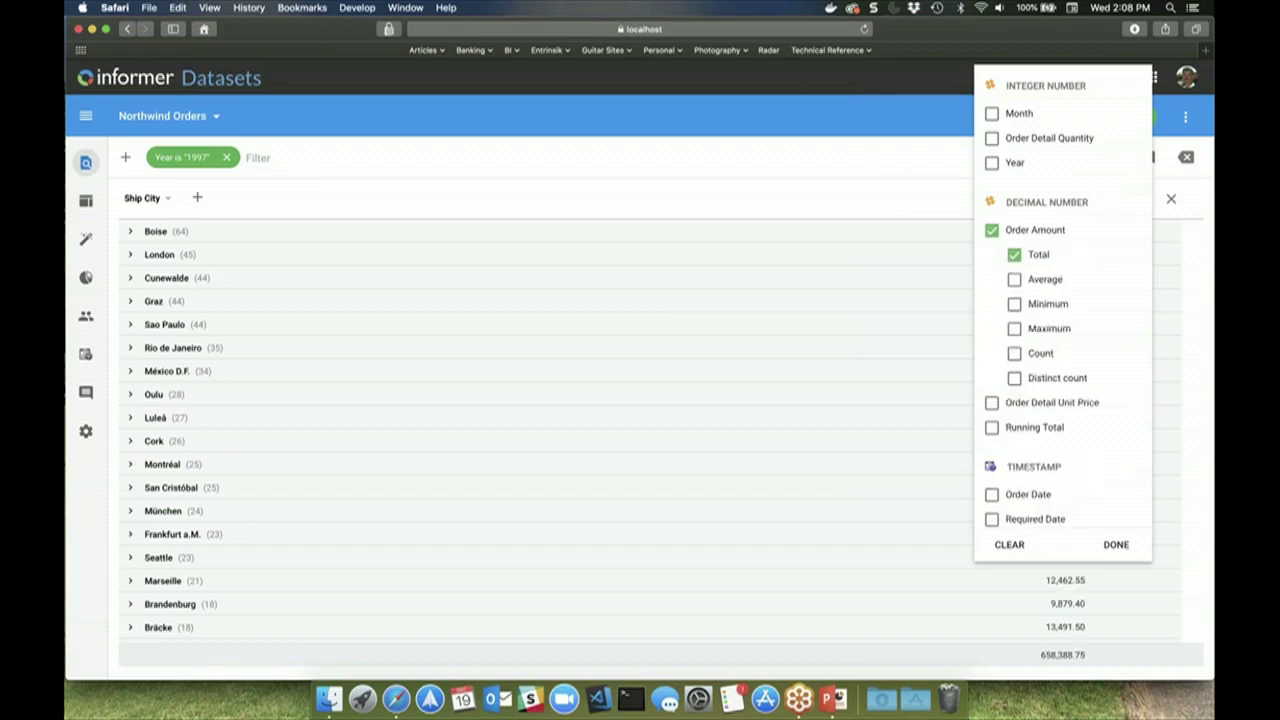
{"action": "left_click", "coordinate": [1118, 544]}
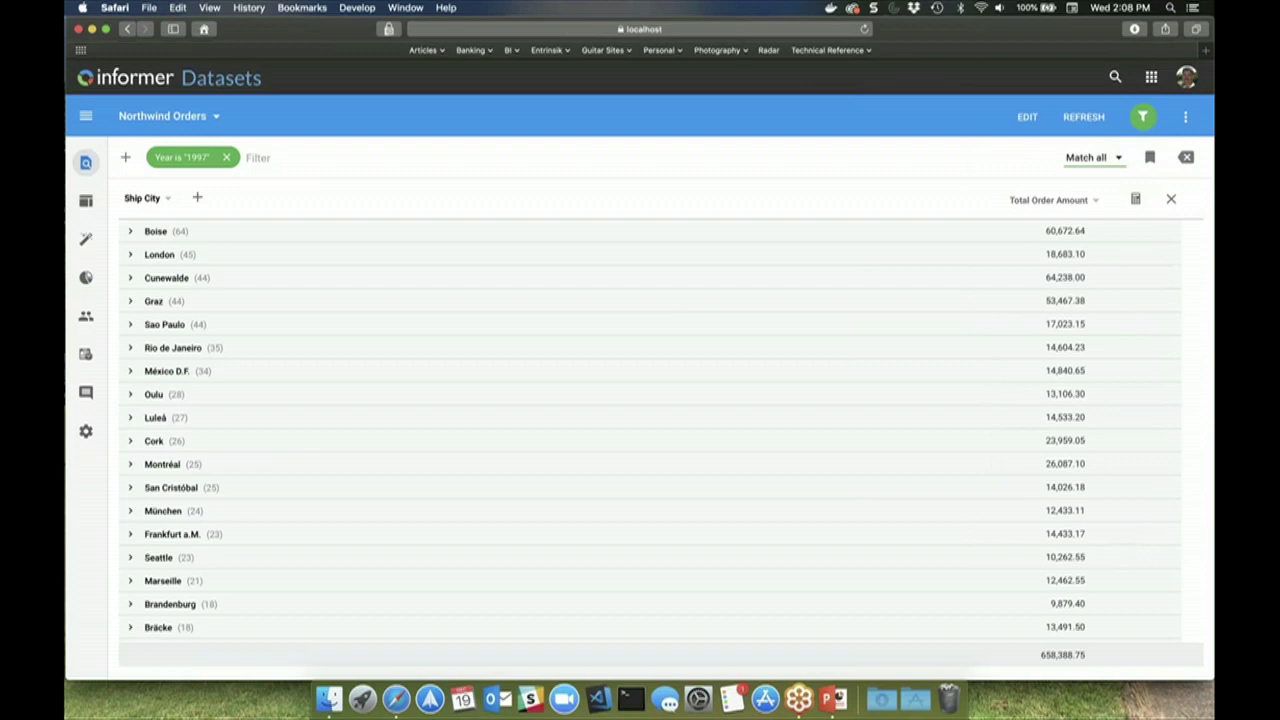
{"action": "left_click", "coordinate": [1173, 199]}
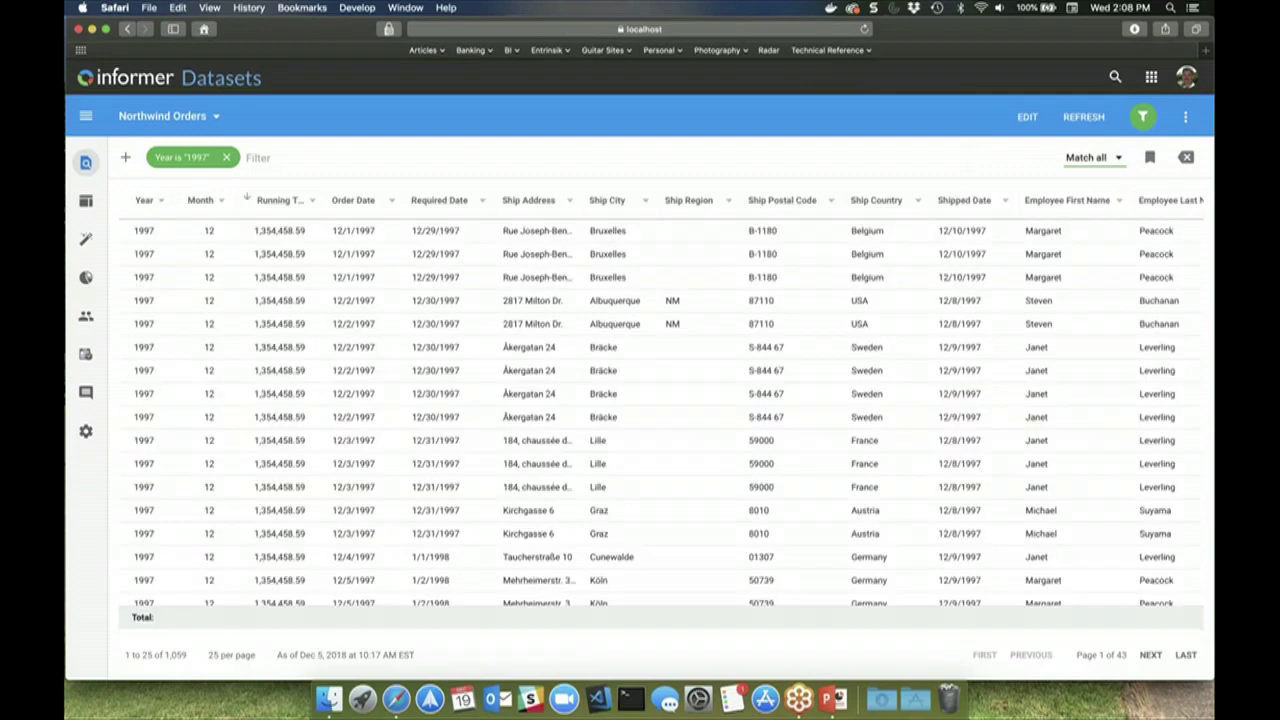
Step: Build a pivot with rows by Order Date year and remove the Year 1997 filter
{"action": "left_click", "coordinate": [86, 202]}
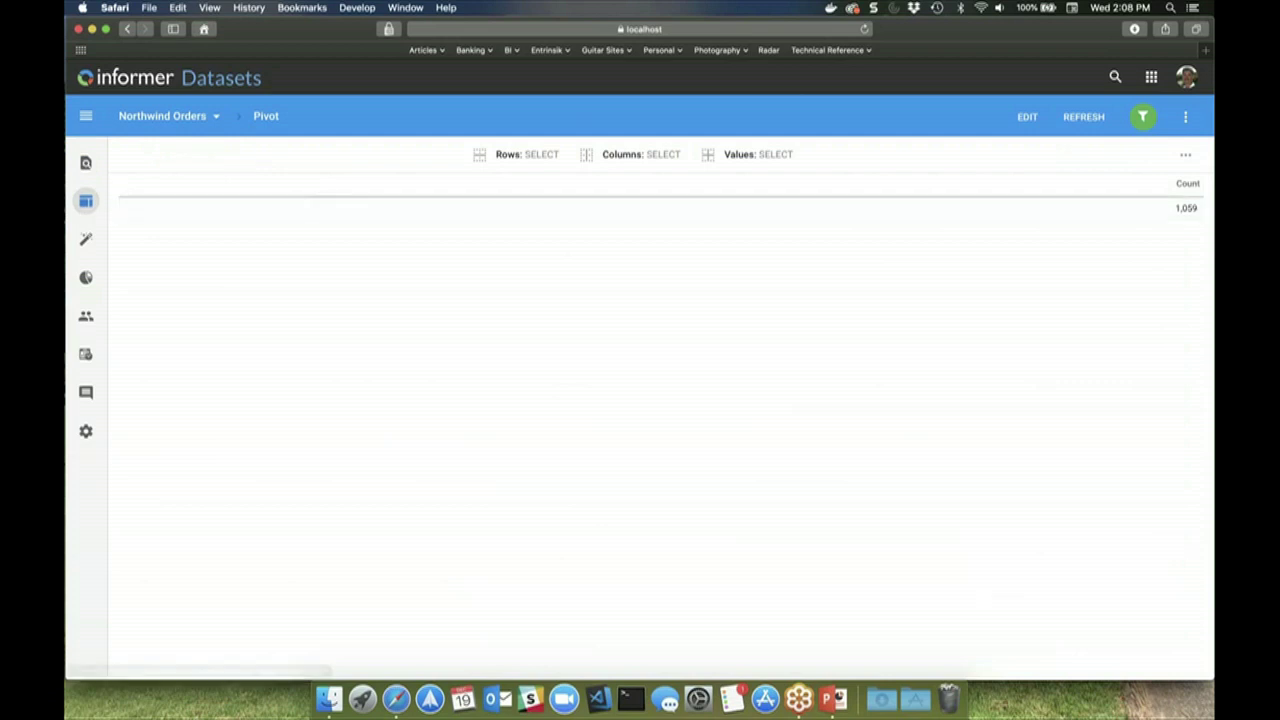
{"action": "left_click", "coordinate": [527, 158]}
{"action": "scroll", "coordinate": [555, 400], "scroll_direction": "down", "scroll_amount": 5}
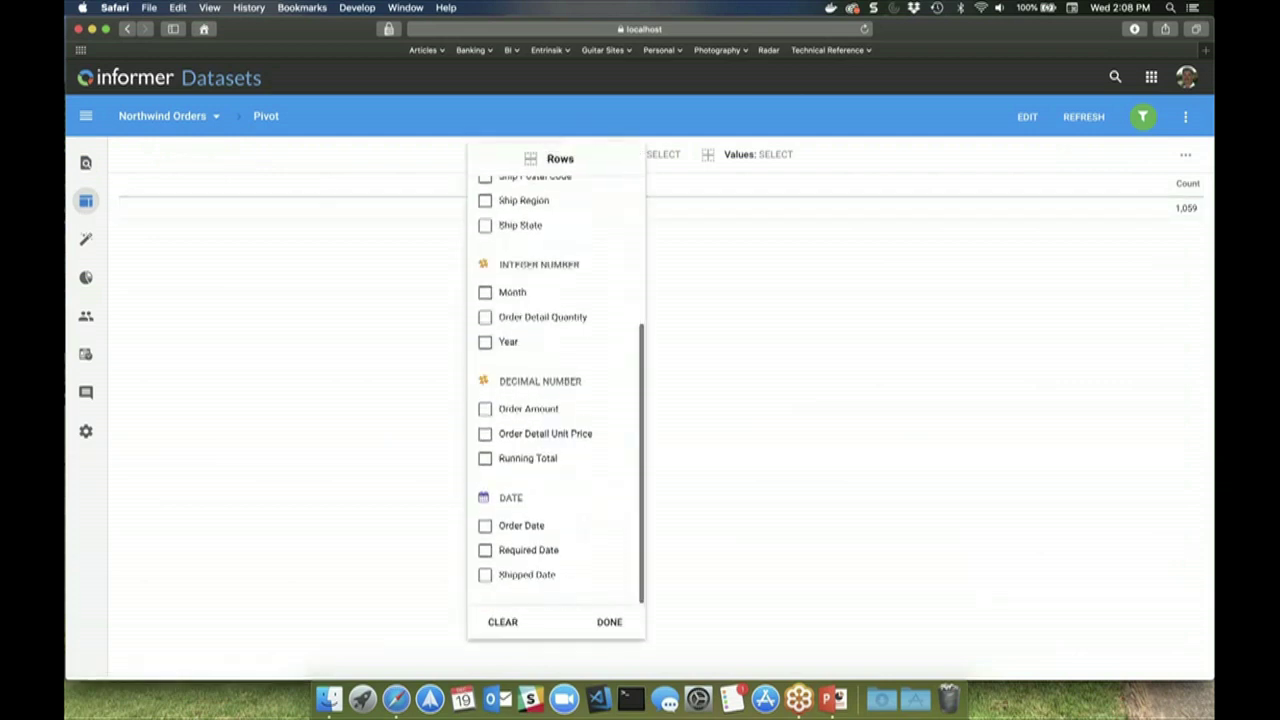
{"action": "left_click", "coordinate": [510, 527]}
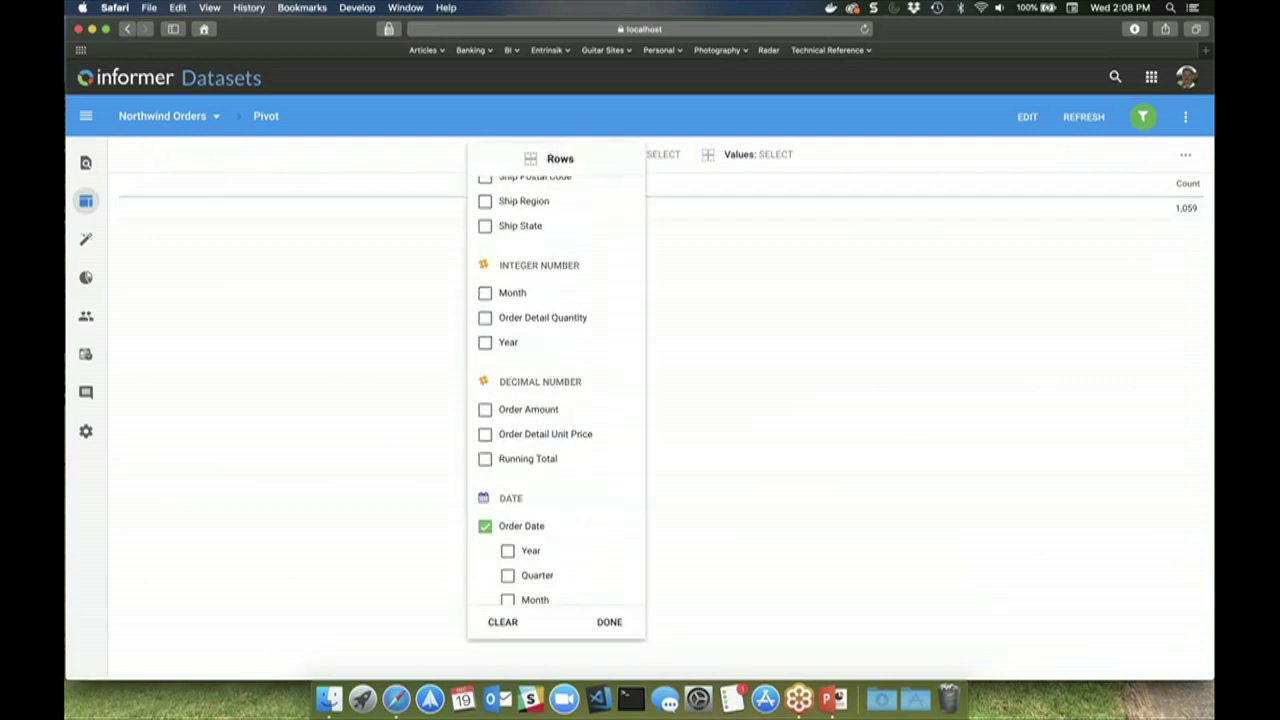
{"action": "left_click", "coordinate": [507, 550]}
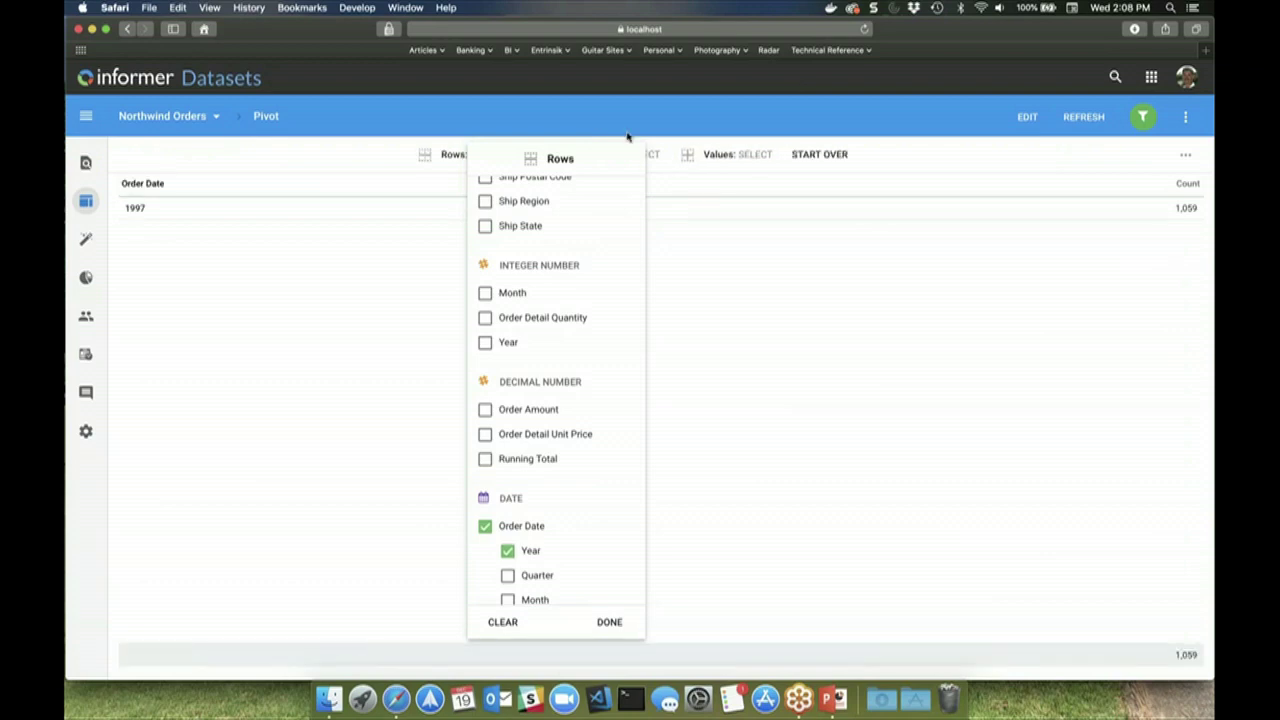
{"action": "left_click", "coordinate": [1145, 117]}
{"action": "left_click", "coordinate": [1144, 118]}
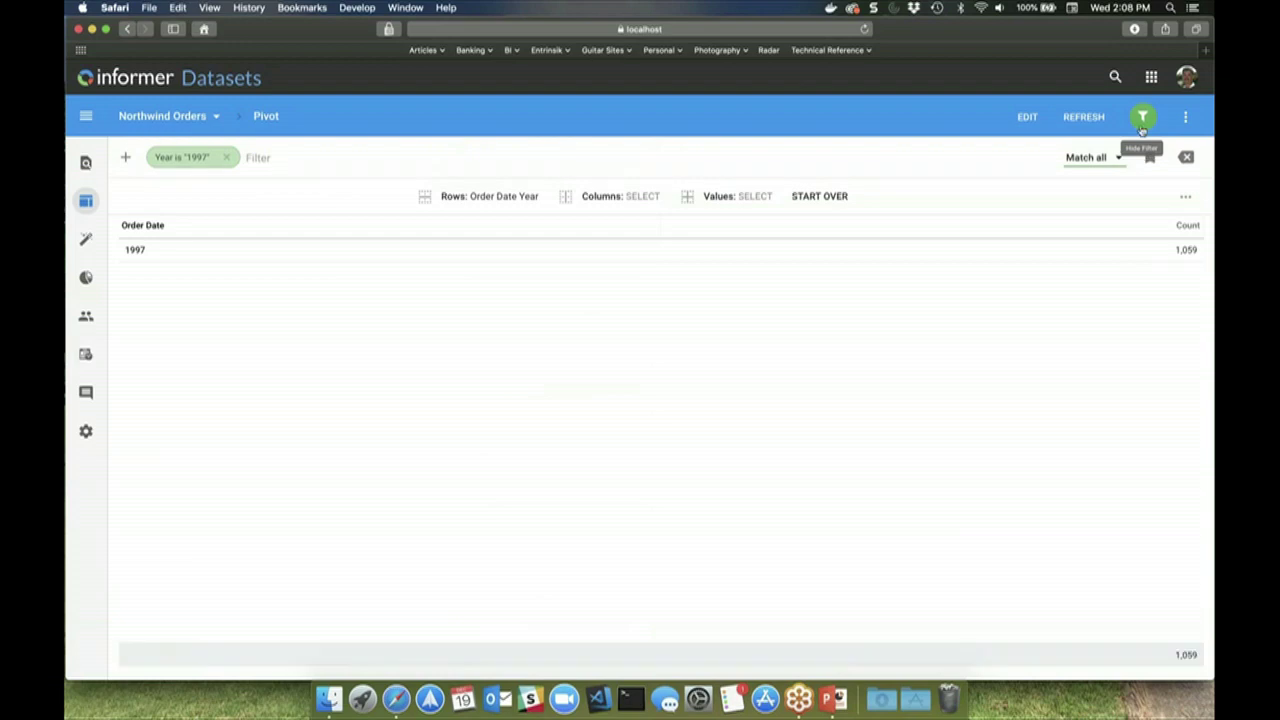
{"action": "left_click", "coordinate": [1186, 157]}
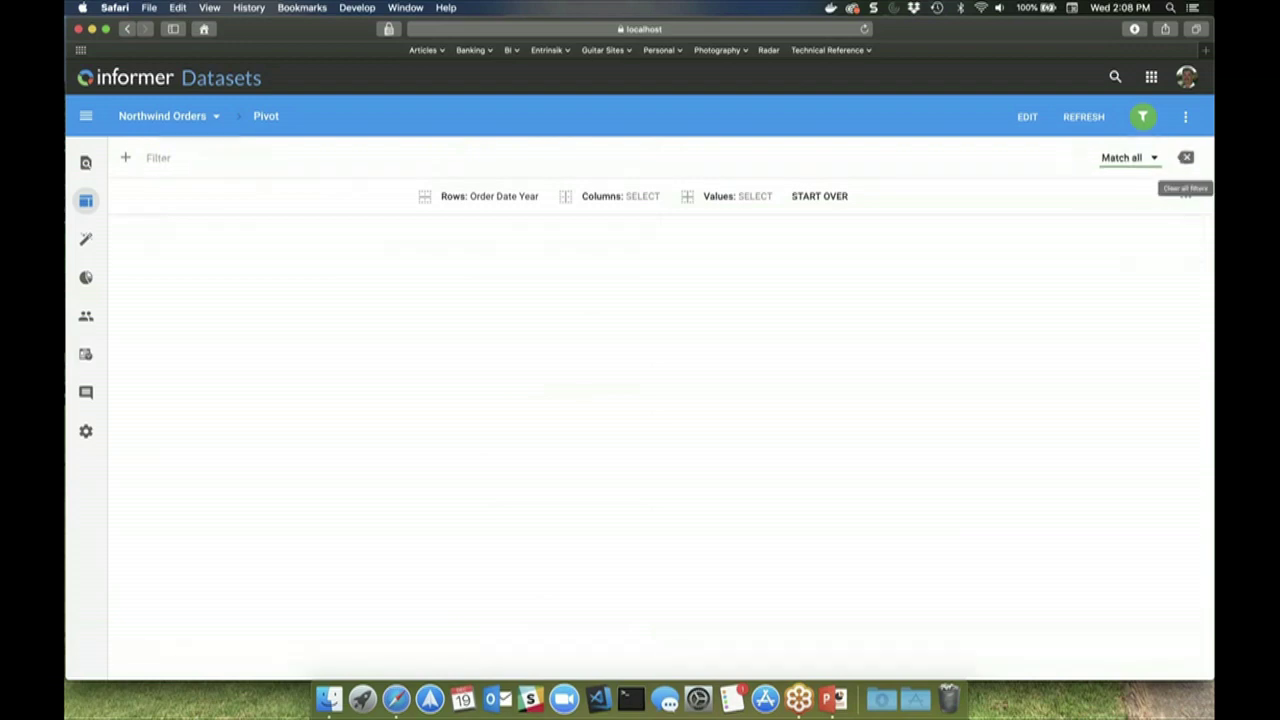
Step: Set the pivot columns to Order Date month of year
{"action": "left_click", "coordinate": [633, 200]}
{"action": "scroll", "coordinate": [600, 400], "scroll_direction": "down", "scroll_amount": 5}
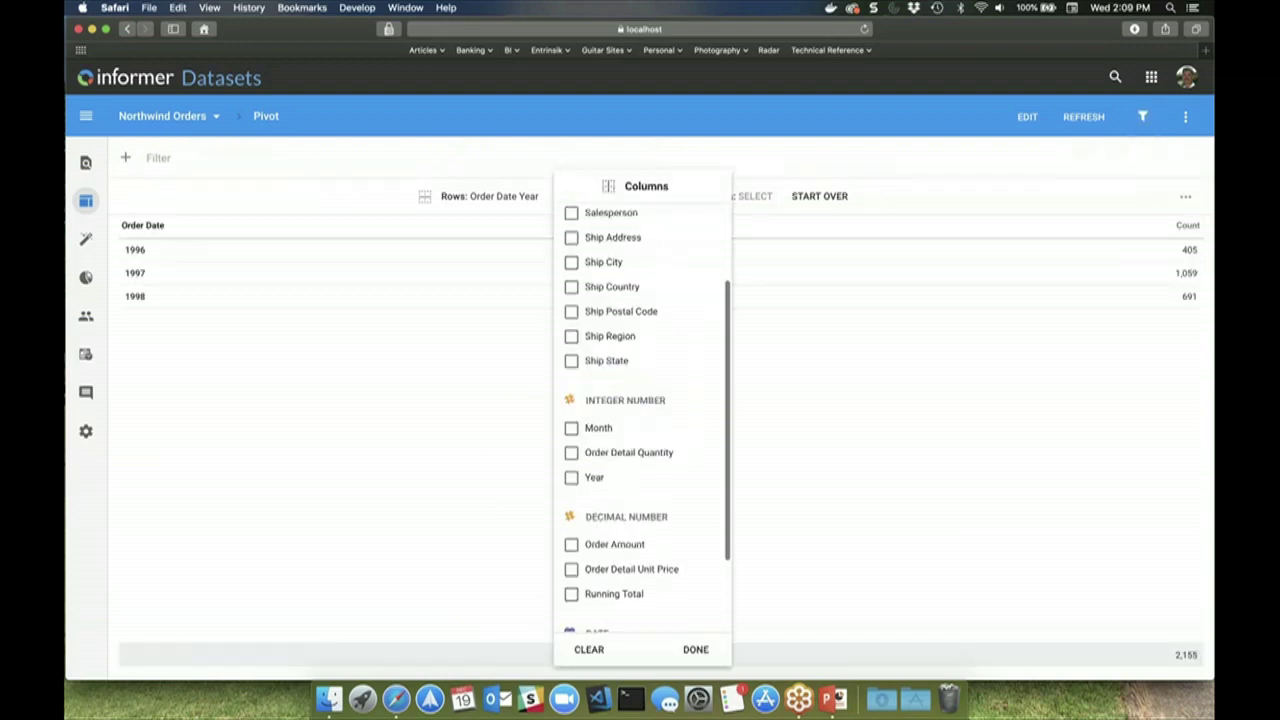
{"action": "left_click", "coordinate": [571, 555]}
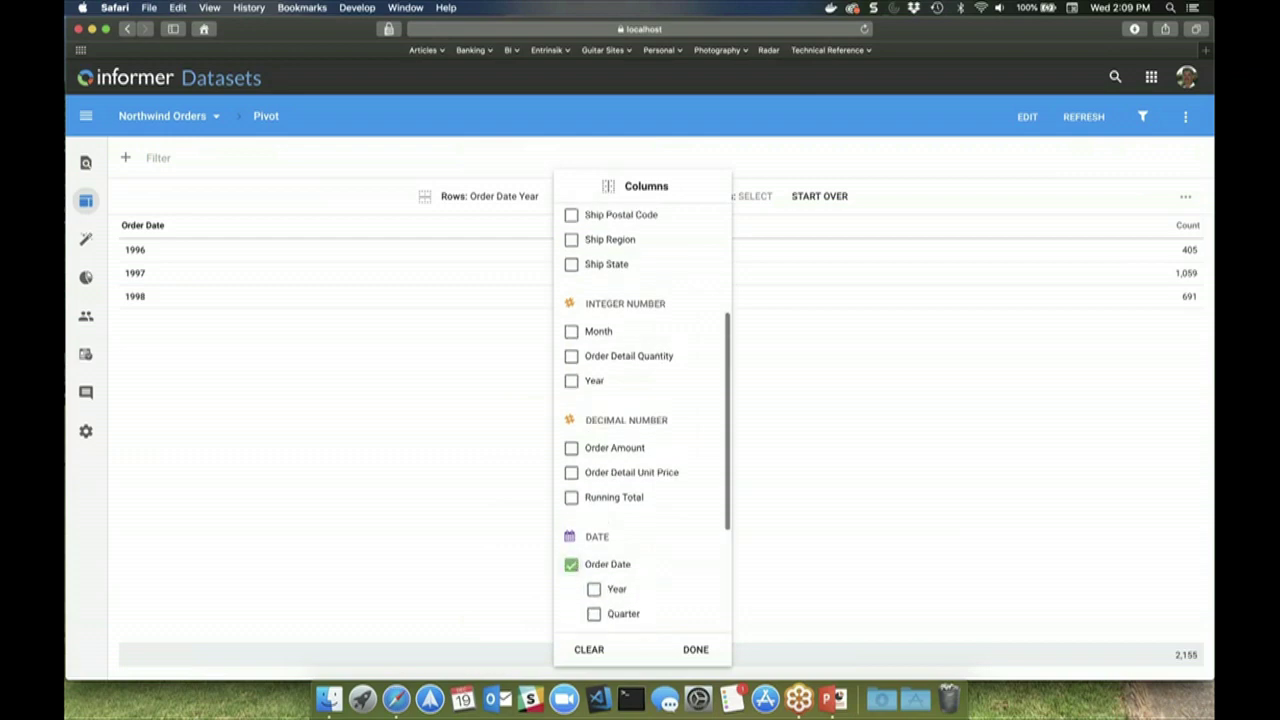
{"action": "scroll", "coordinate": [575, 555], "scroll_direction": "down", "scroll_amount": 3}
{"action": "left_click", "coordinate": [594, 536]}
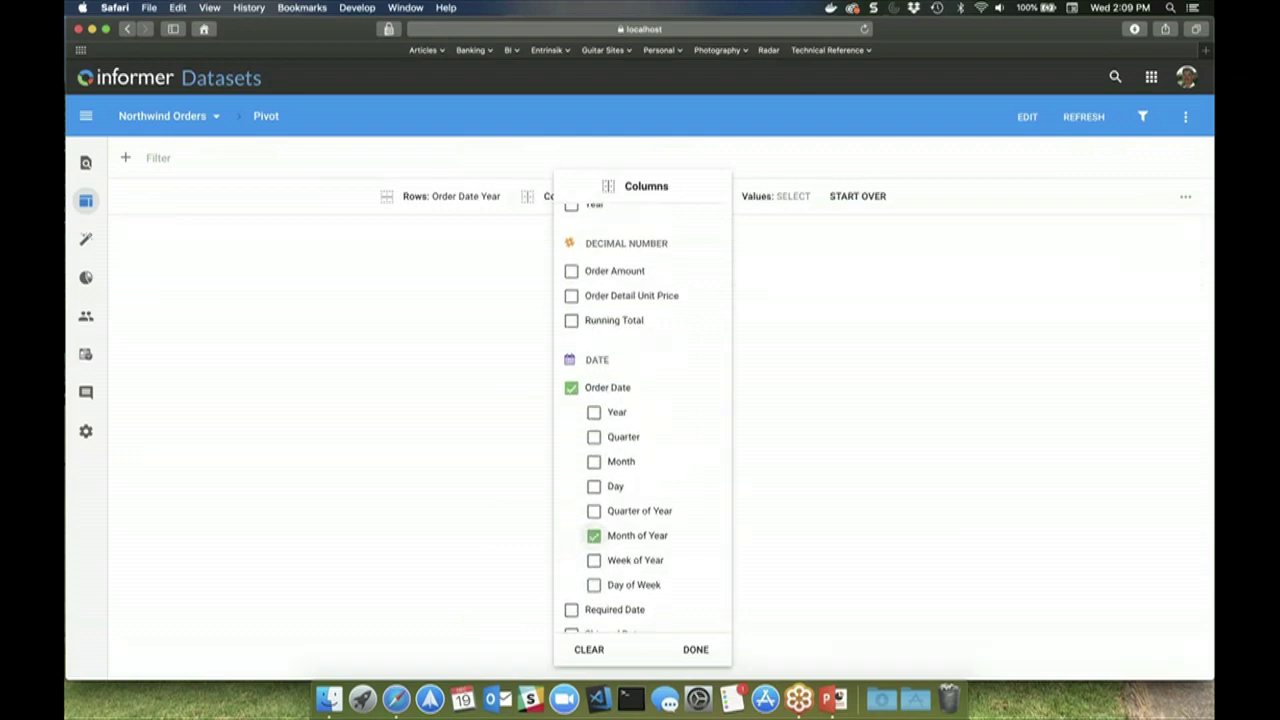
{"action": "left_click", "coordinate": [691, 650]}
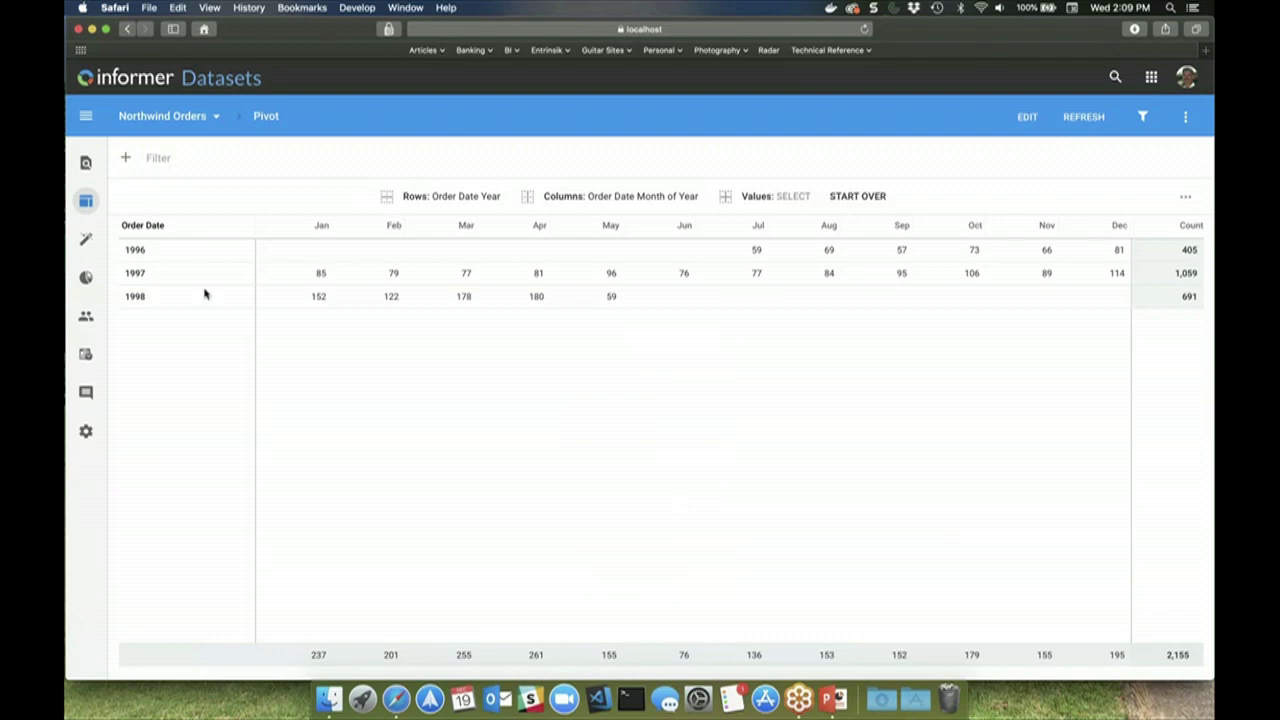
{"action": "scroll", "coordinate": [120, 236], "scroll_direction": "down", "scroll_amount": 1}
{"action": "left_click", "coordinate": [86, 238]}
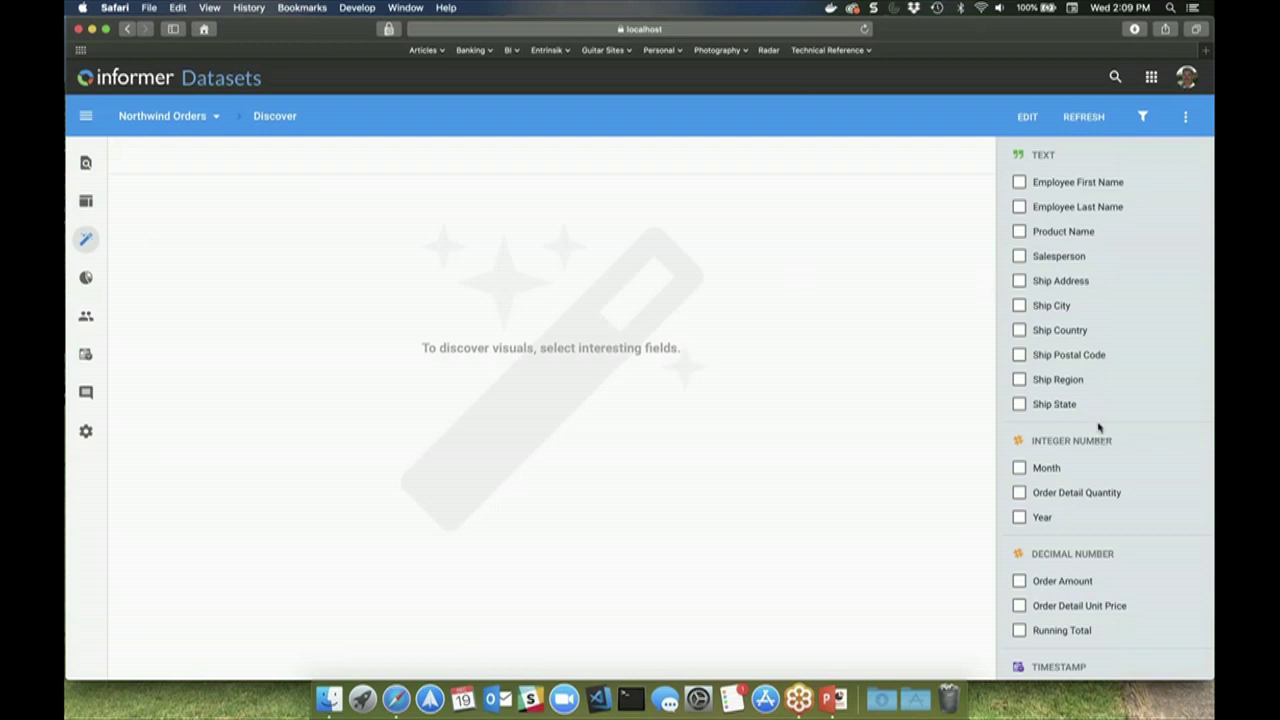
{"action": "left_click", "coordinate": [1018, 257]}
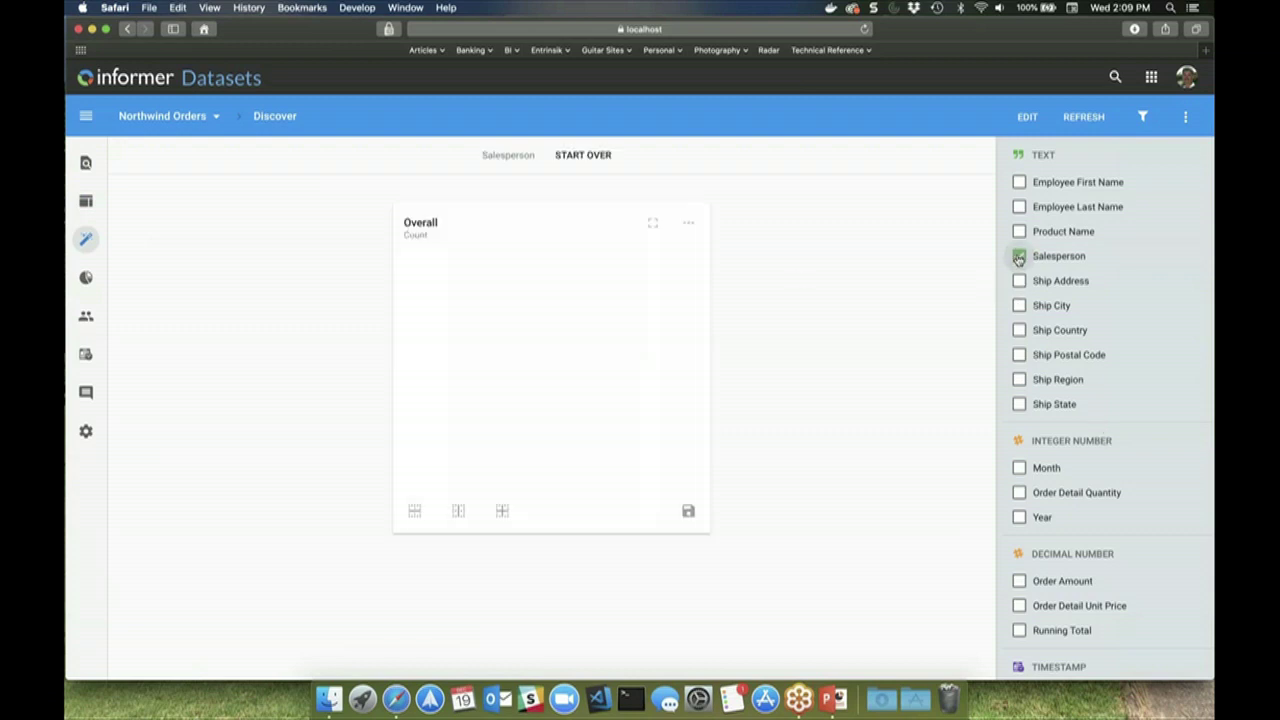
{"action": "scroll", "coordinate": [1018, 500], "scroll_direction": "down", "scroll_amount": 2}
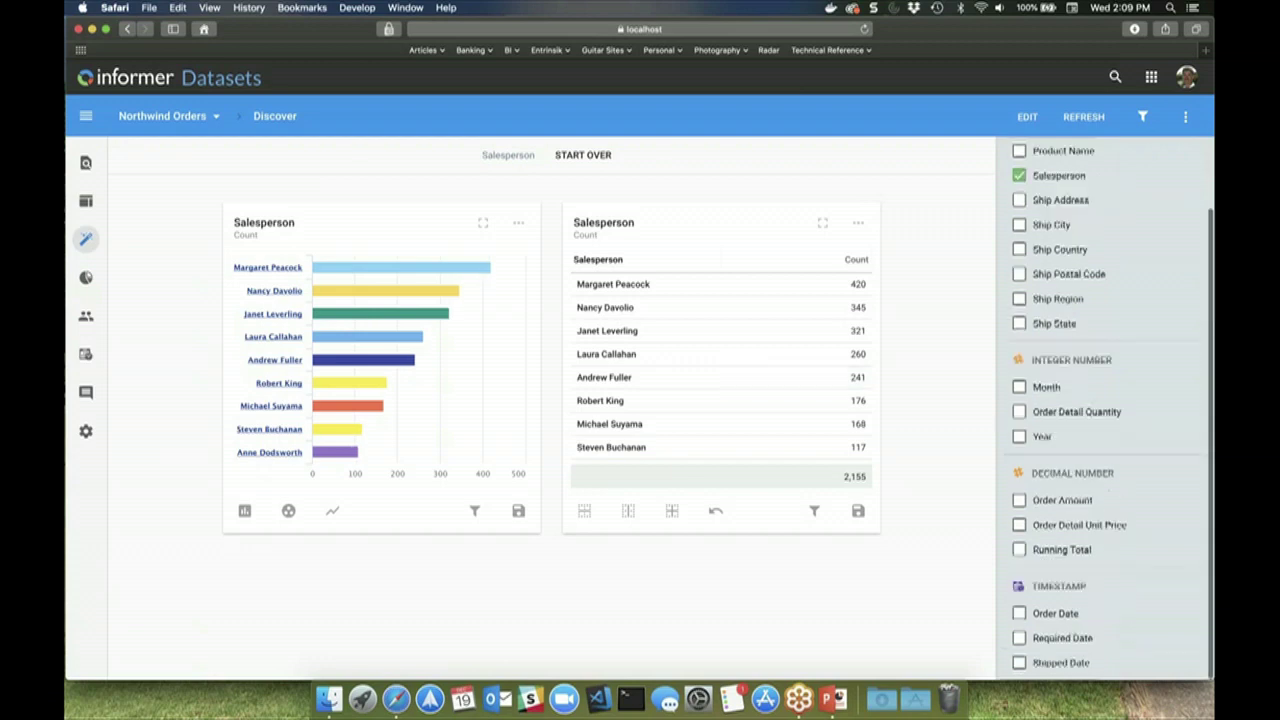
{"action": "left_click", "coordinate": [1018, 500]}
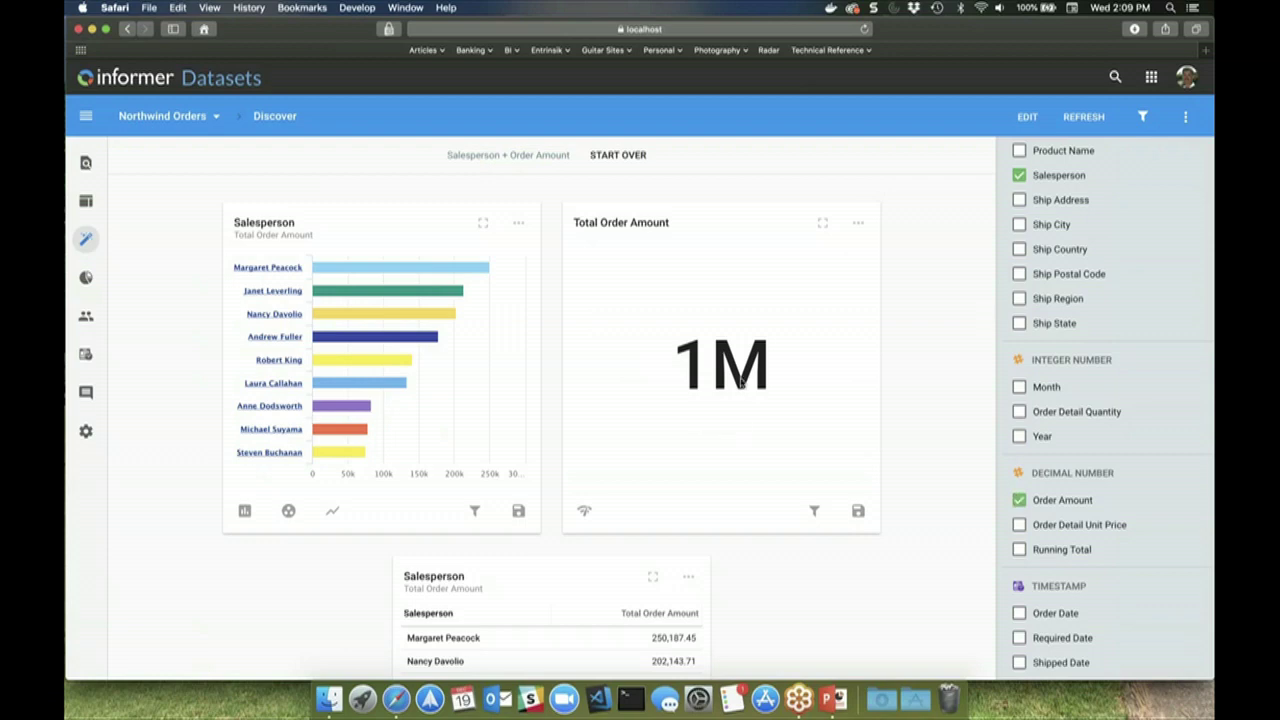
{"action": "left_click", "coordinate": [618, 155]}
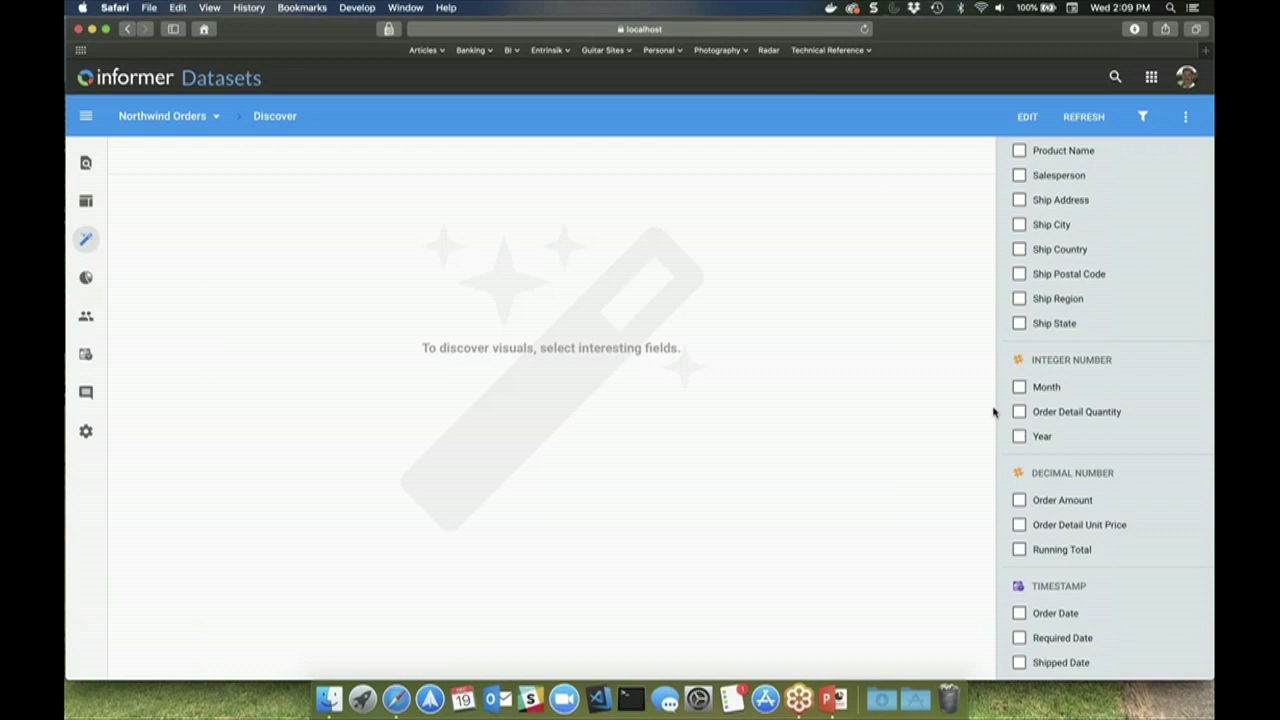
Step: Chart Order Date order counts as a line by month of year
{"action": "left_click", "coordinate": [1019, 613]}
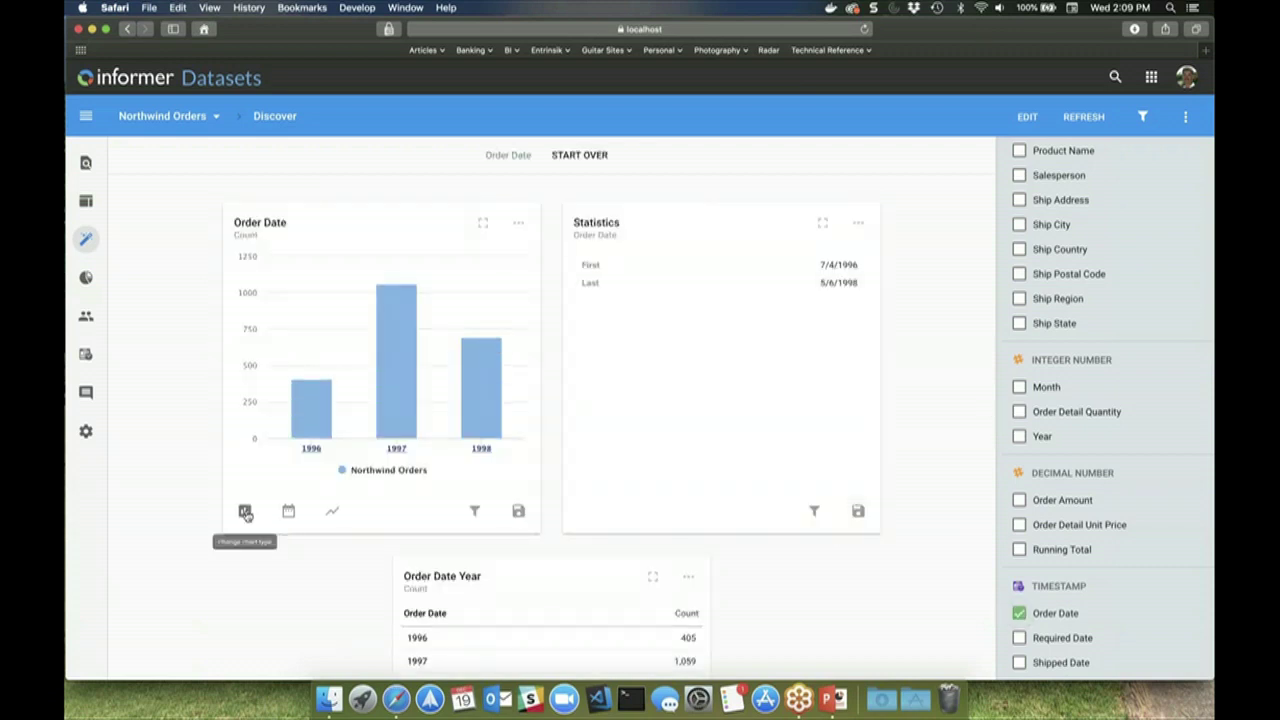
{"action": "left_click", "coordinate": [244, 511]}
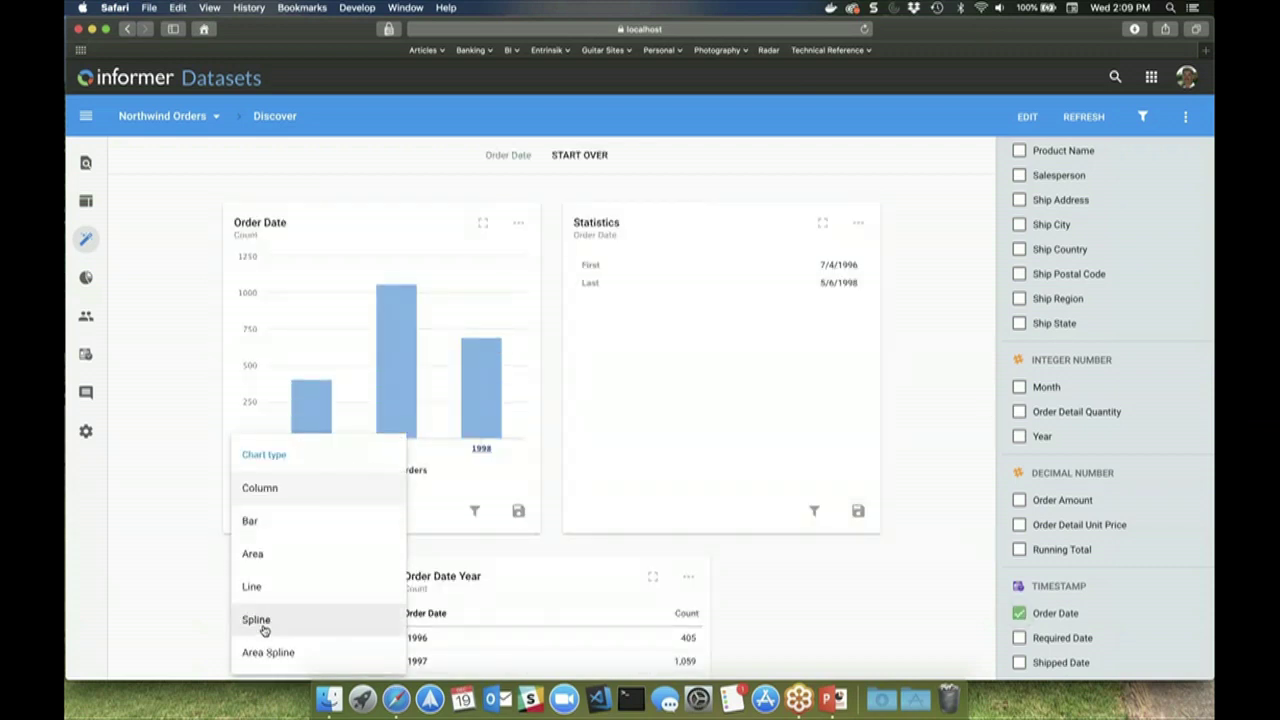
{"action": "left_click", "coordinate": [254, 590]}
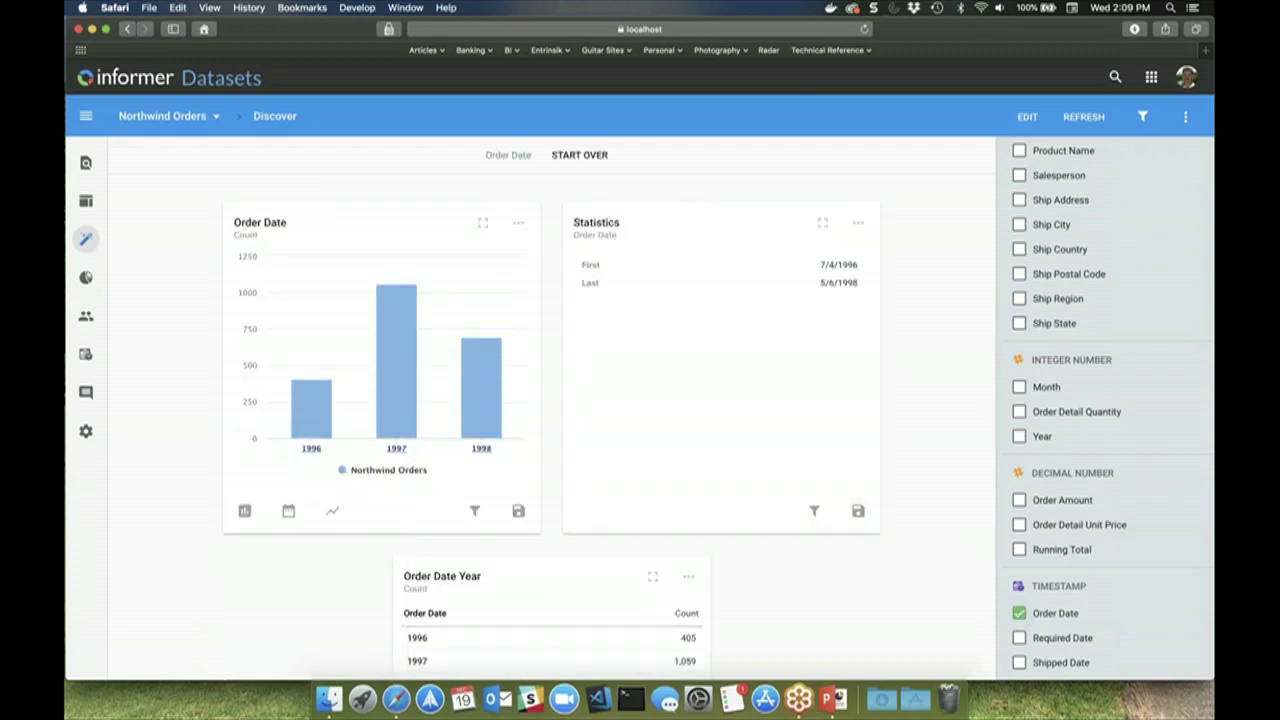
{"action": "left_click", "coordinate": [289, 511]}
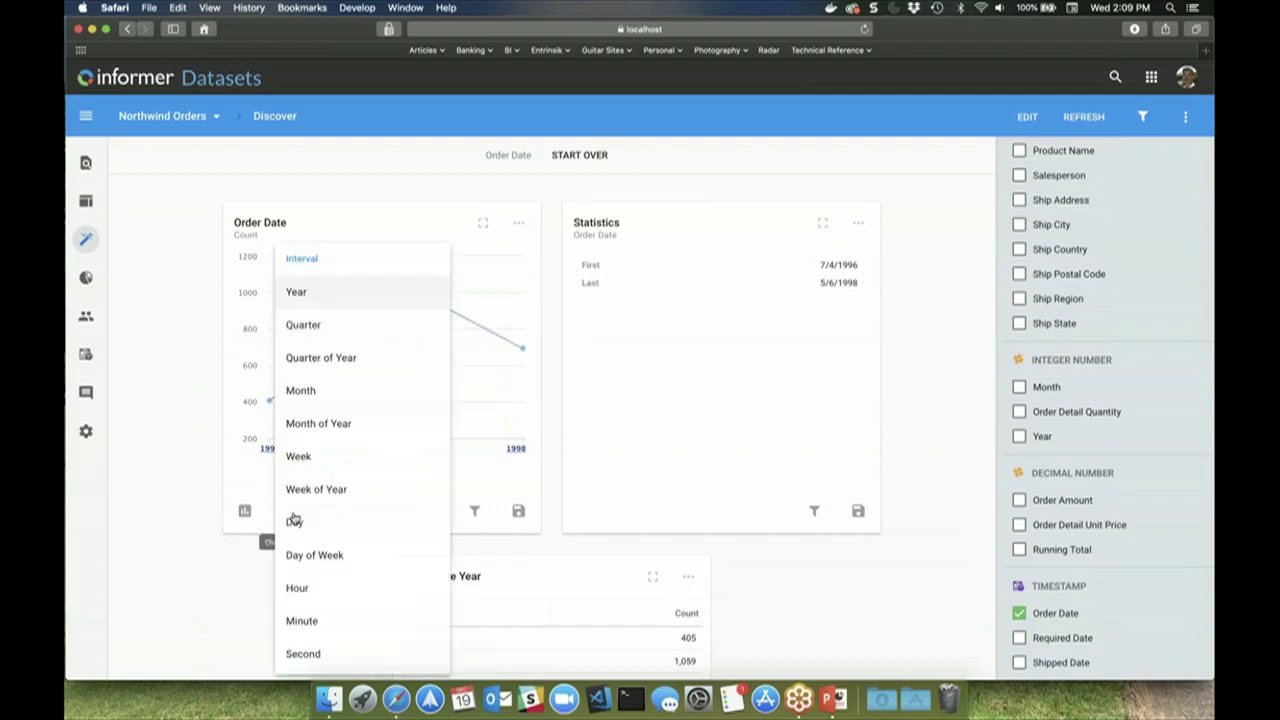
{"action": "left_click", "coordinate": [332, 423]}
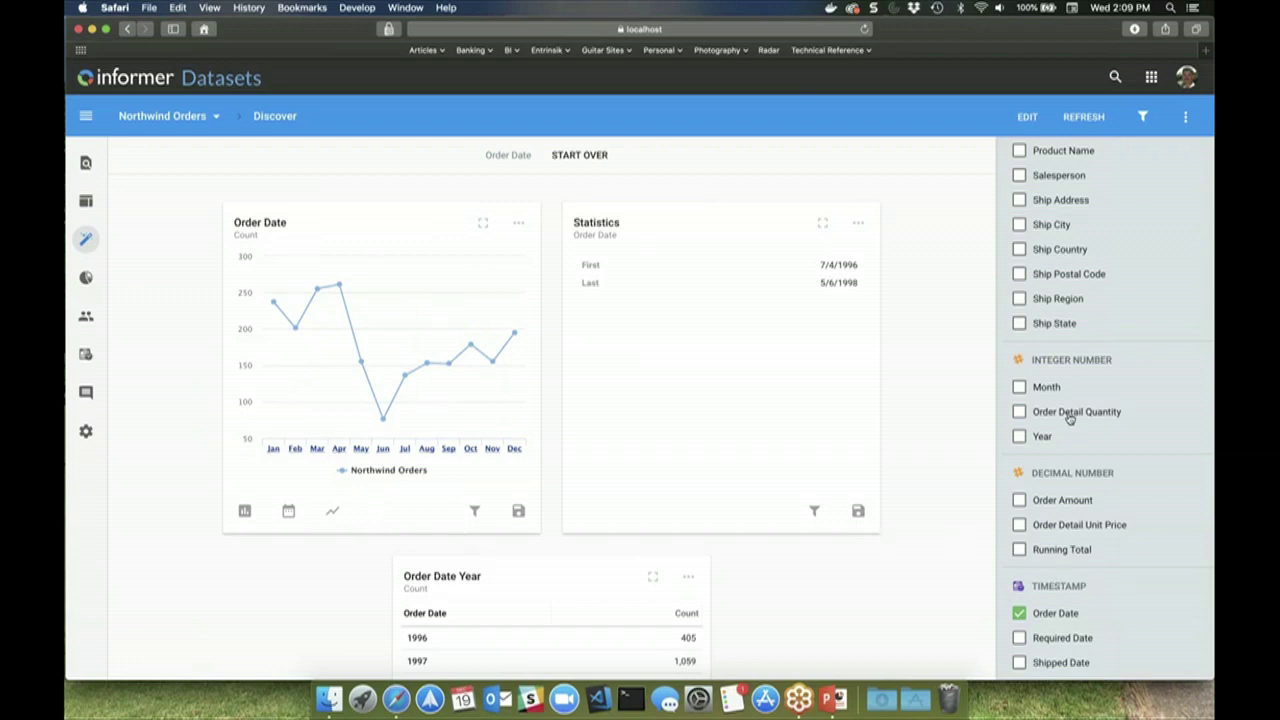
Step: Add Order Amount and show order amounts as a line by month of year
{"action": "left_click", "coordinate": [1019, 499]}
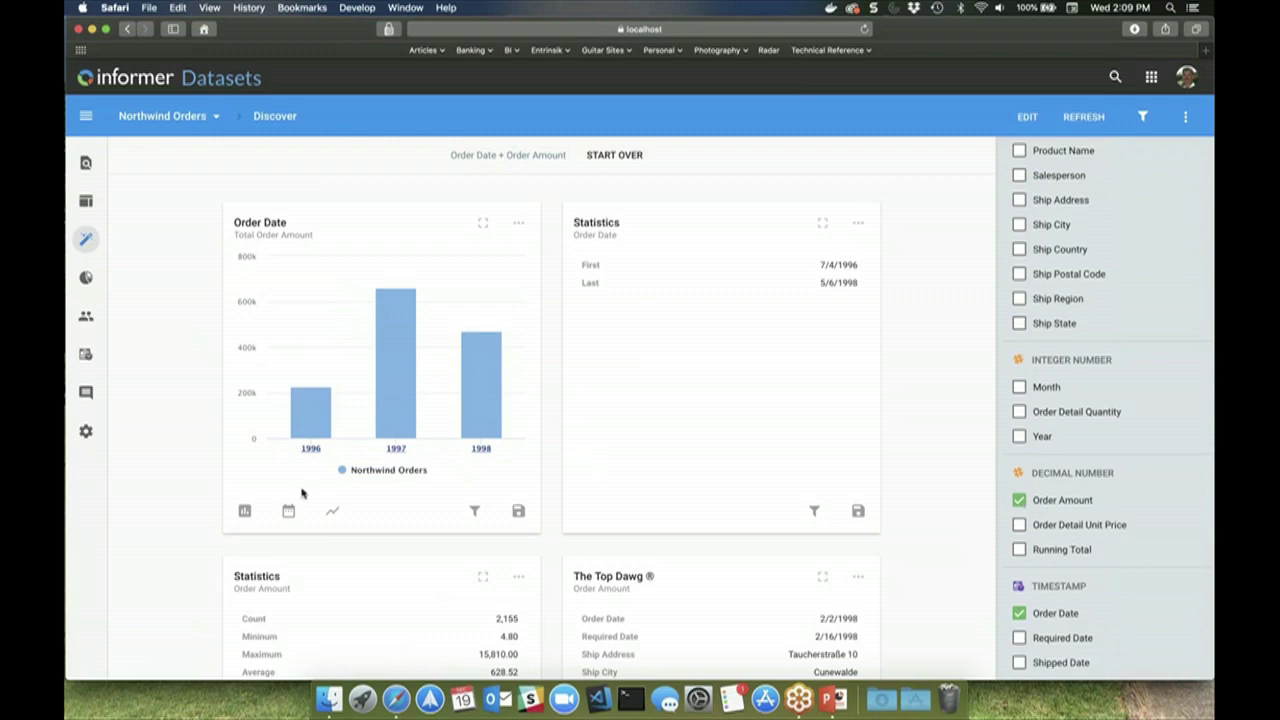
{"action": "left_click", "coordinate": [333, 514]}
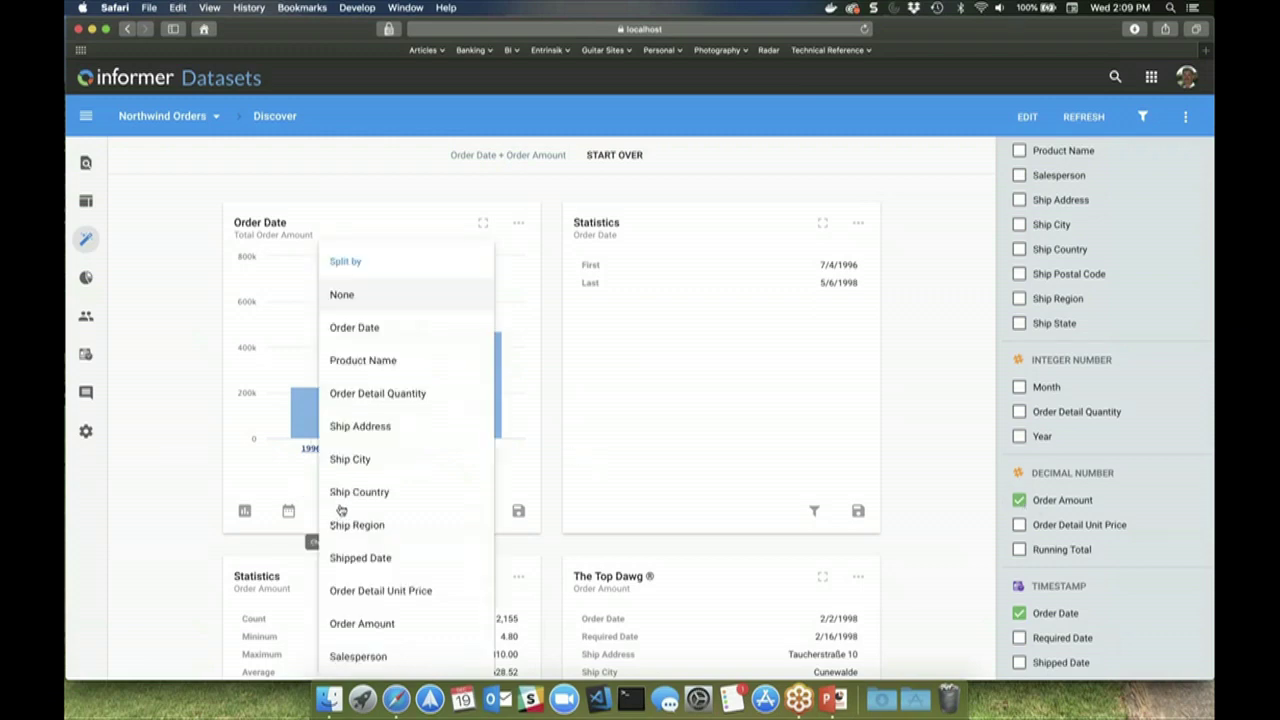
{"action": "left_click", "coordinate": [243, 513]}
{"action": "left_click", "coordinate": [243, 513]}
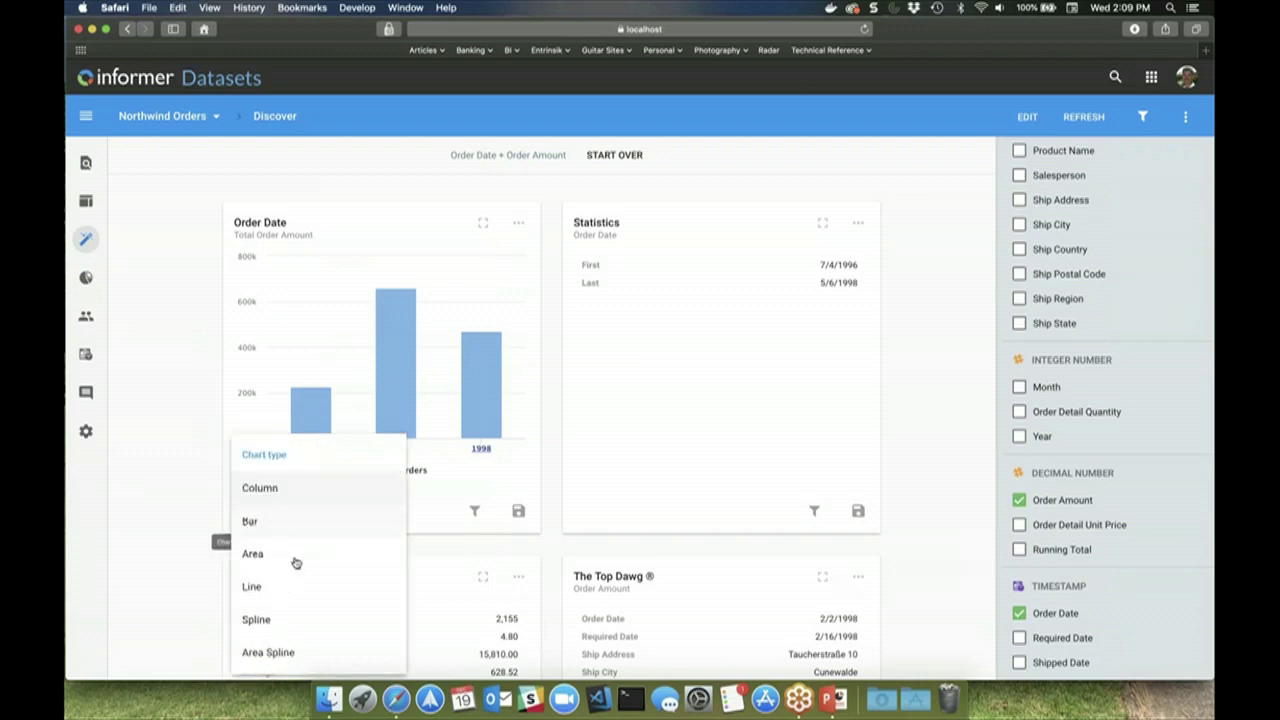
{"action": "left_click", "coordinate": [278, 597]}
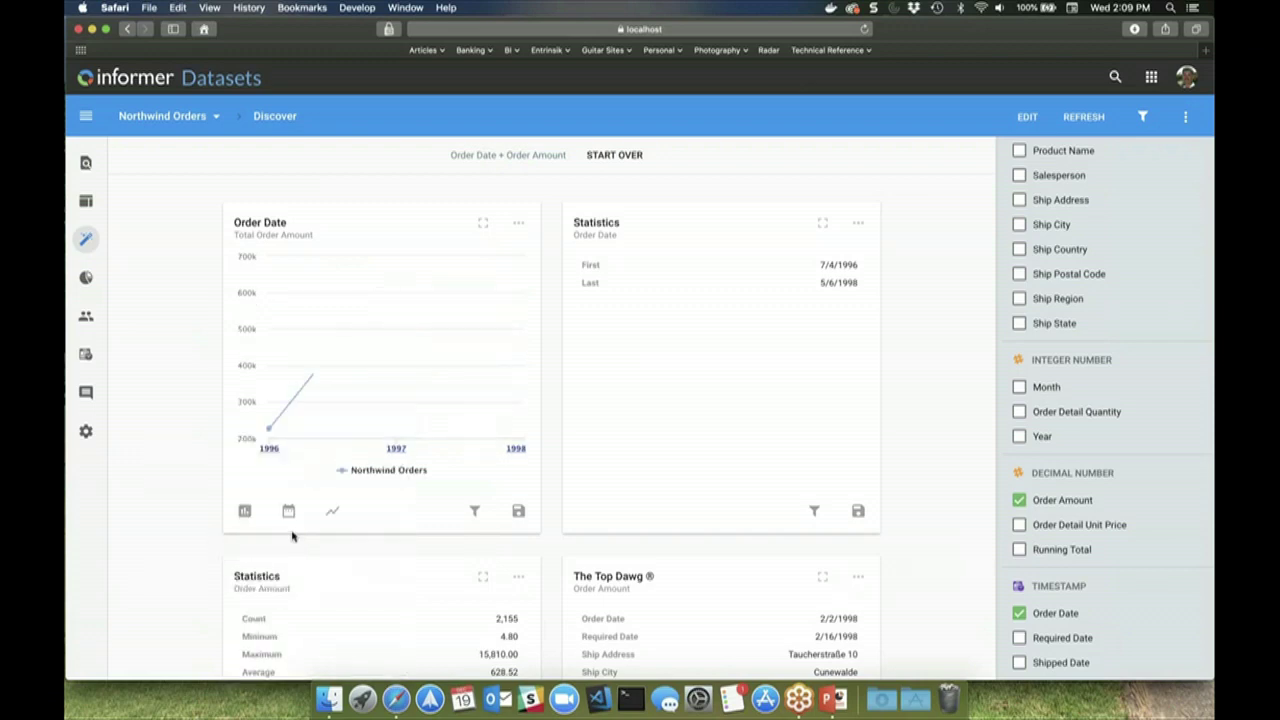
{"action": "left_click", "coordinate": [290, 516]}
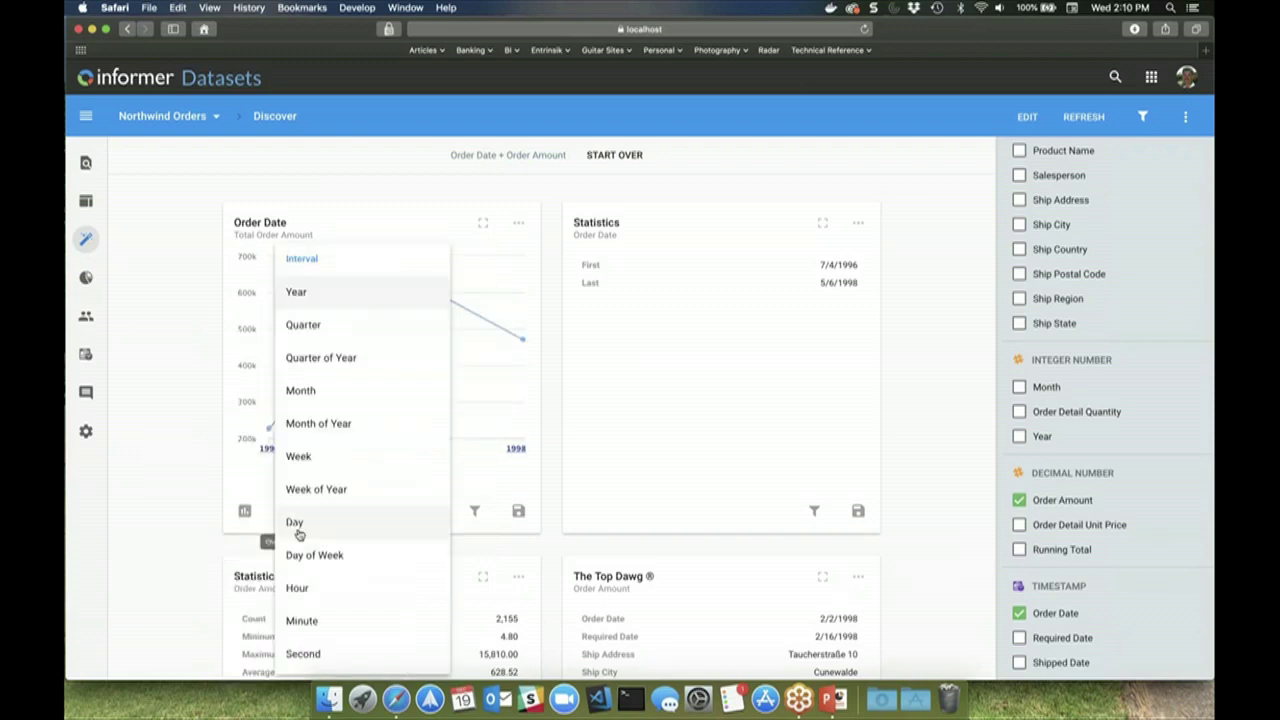
{"action": "left_click", "coordinate": [333, 423]}
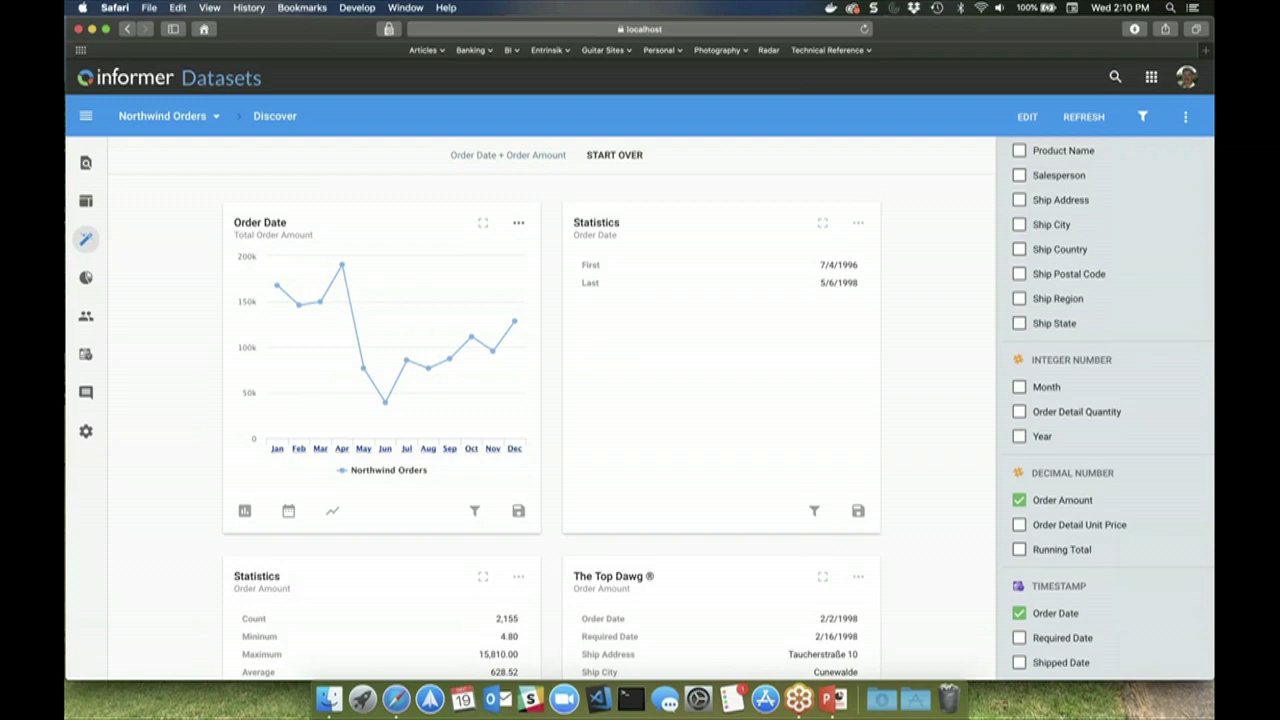
Step: Configure the Order Date chart to zoom on the y-axis
{"action": "left_click", "coordinate": [518, 223]}
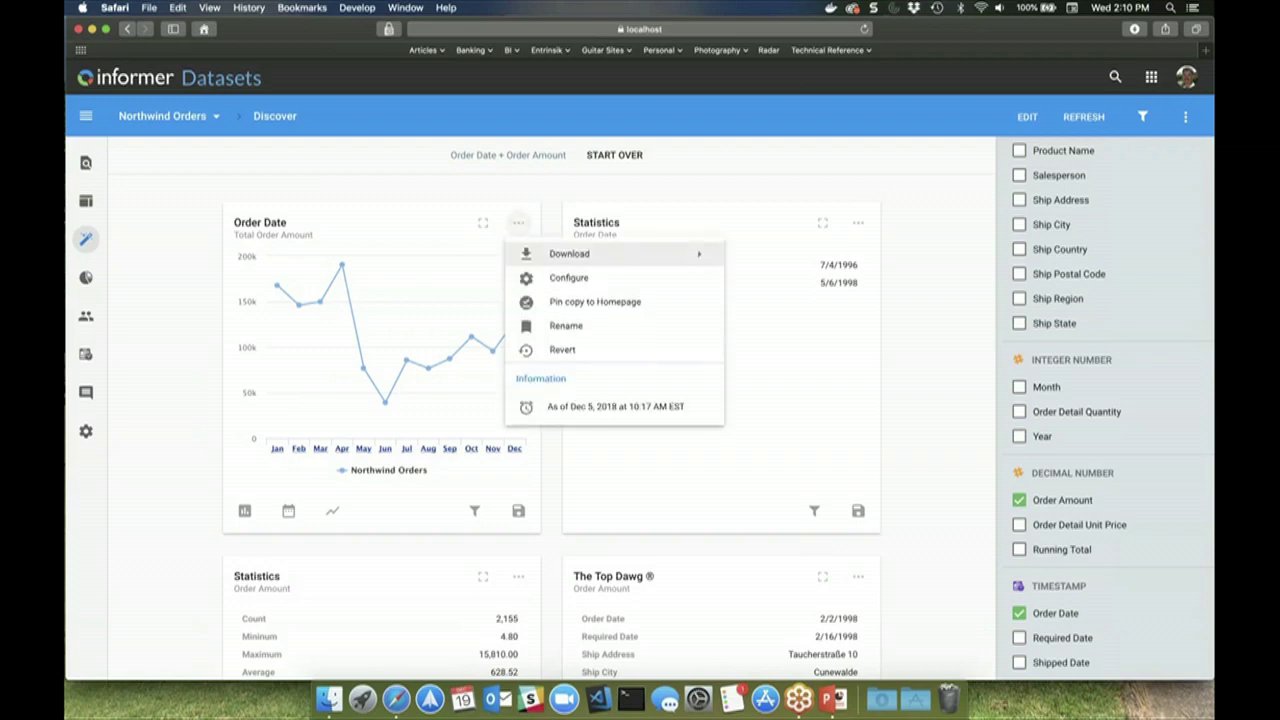
{"action": "left_click", "coordinate": [567, 278]}
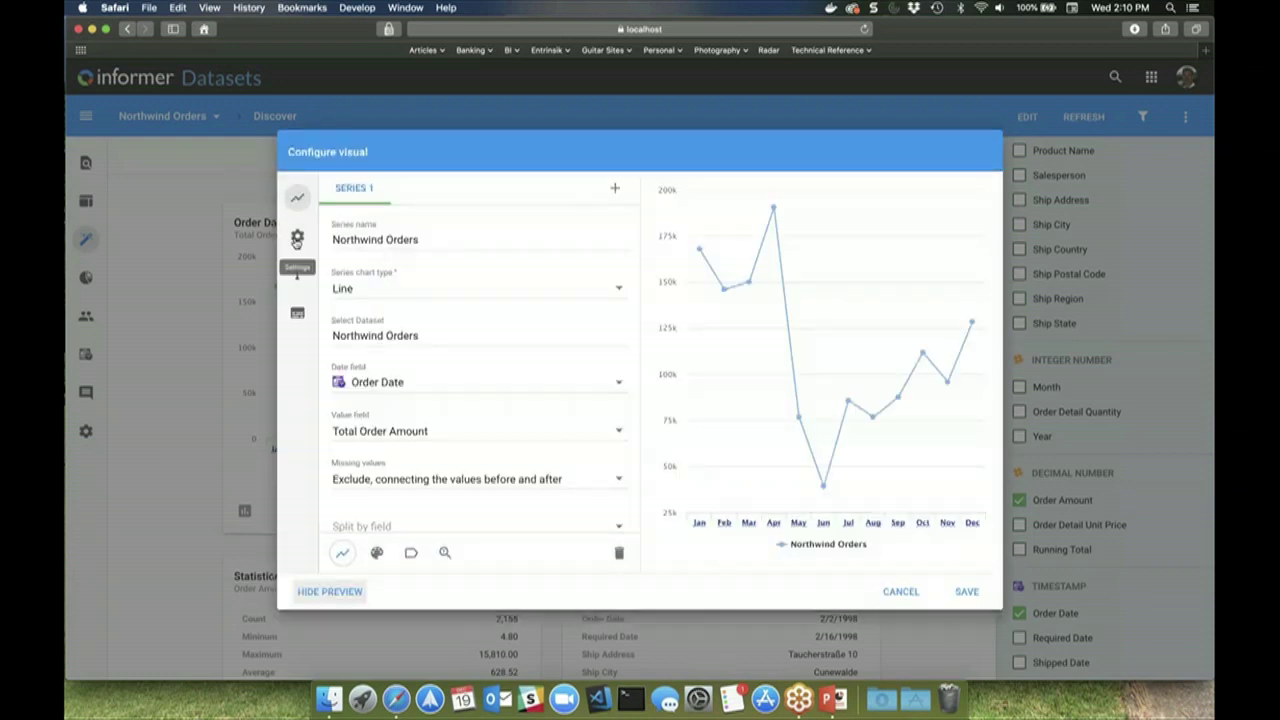
{"action": "left_click", "coordinate": [296, 240]}
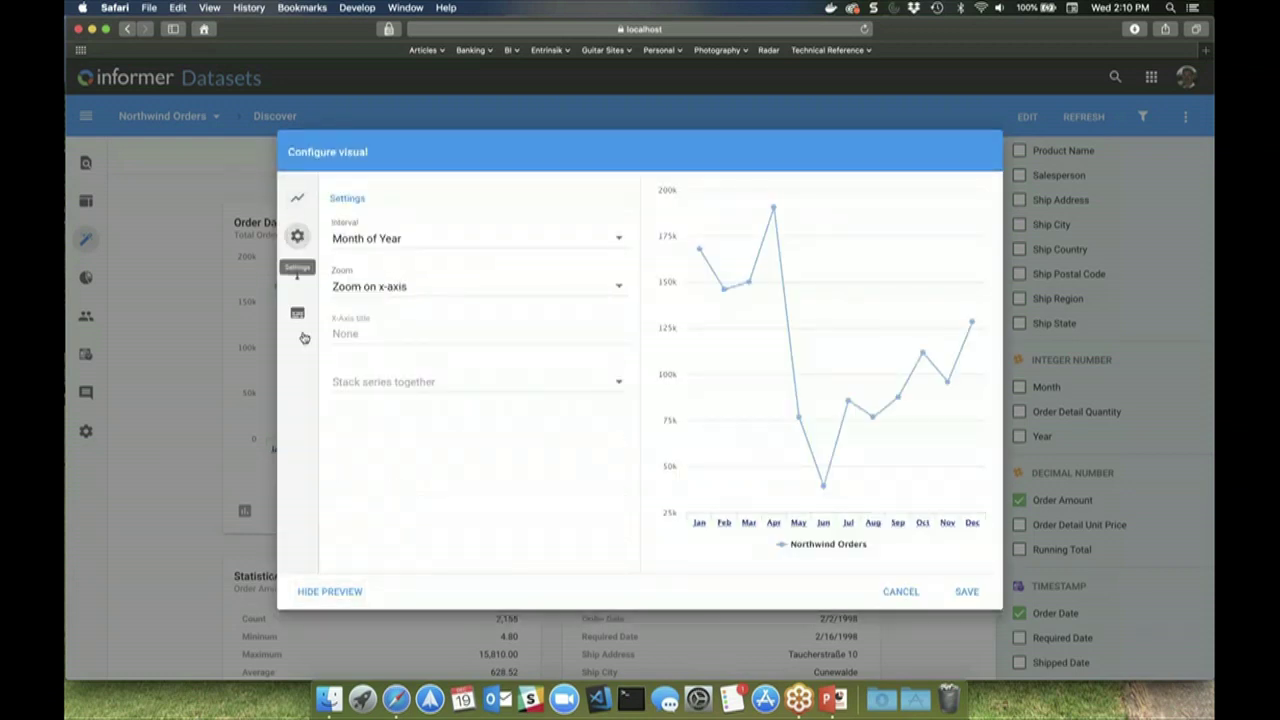
{"action": "left_click", "coordinate": [406, 289]}
{"action": "left_click", "coordinate": [397, 323]}
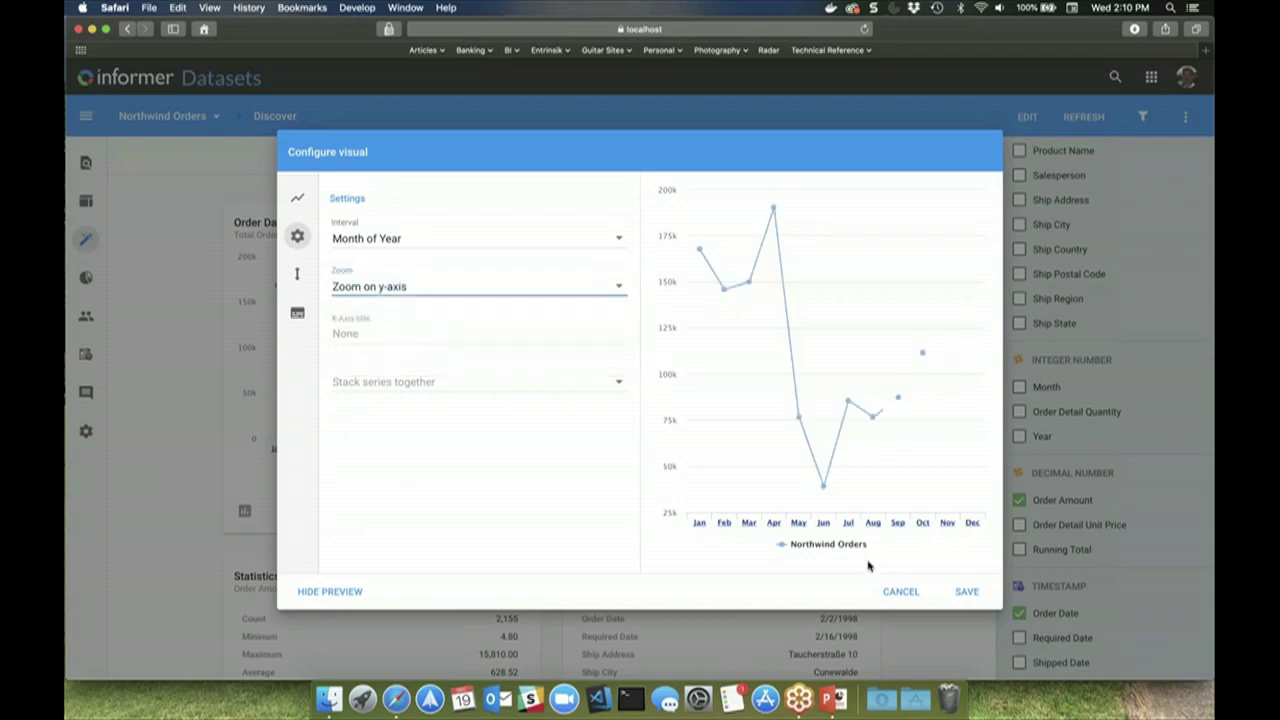
{"action": "left_click", "coordinate": [965, 591]}
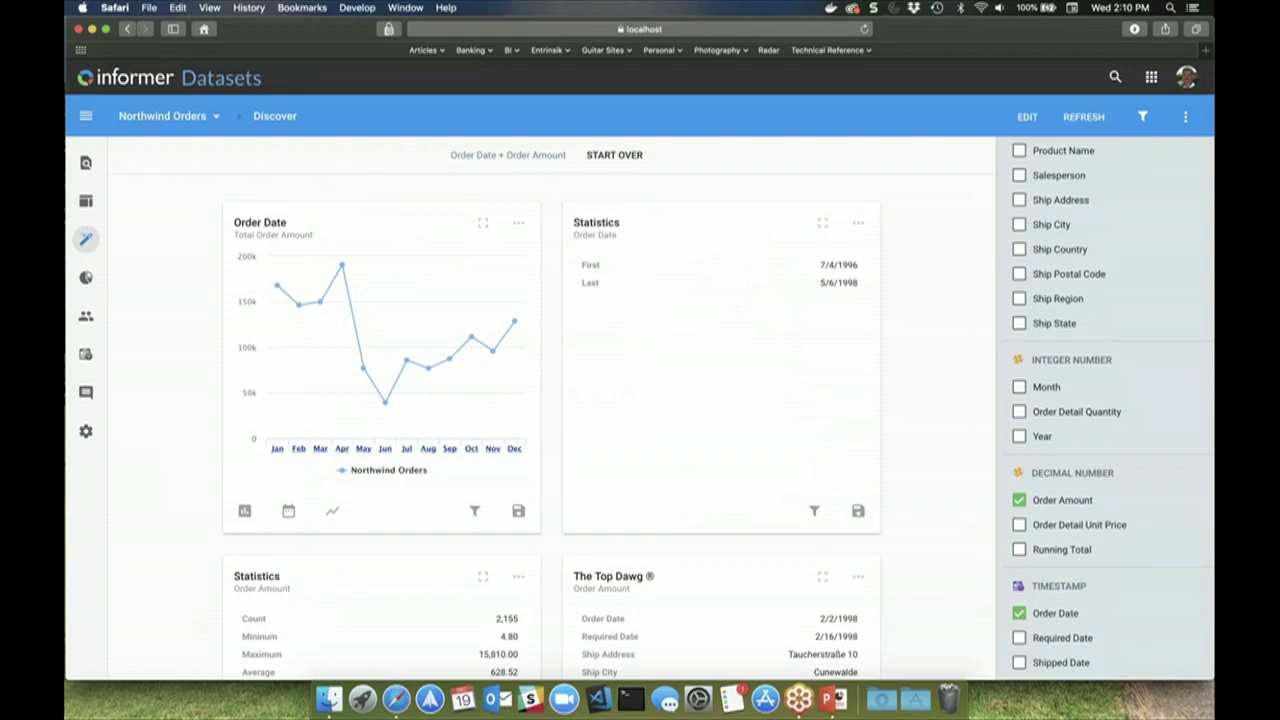
Step: Break November's order amounts down by Product Name, then close the breakdown
{"action": "mouse_move", "coordinate": [493, 350]}
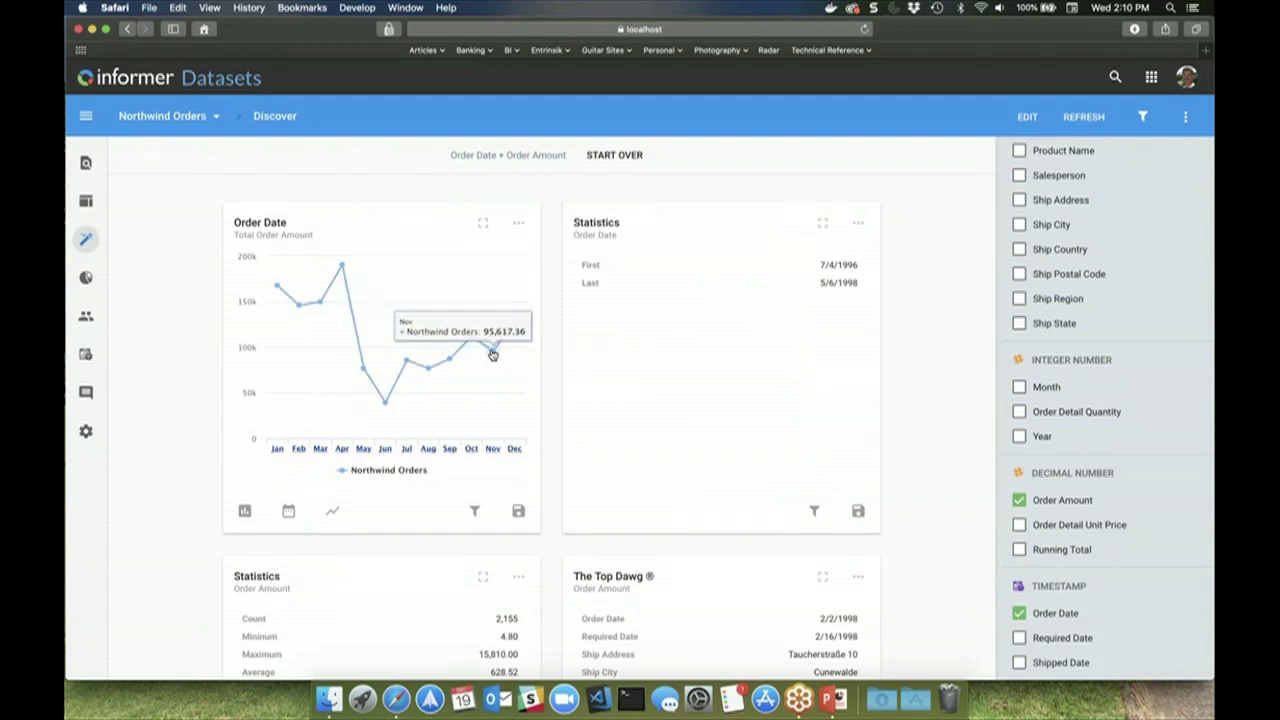
{"action": "left_click", "coordinate": [493, 354]}
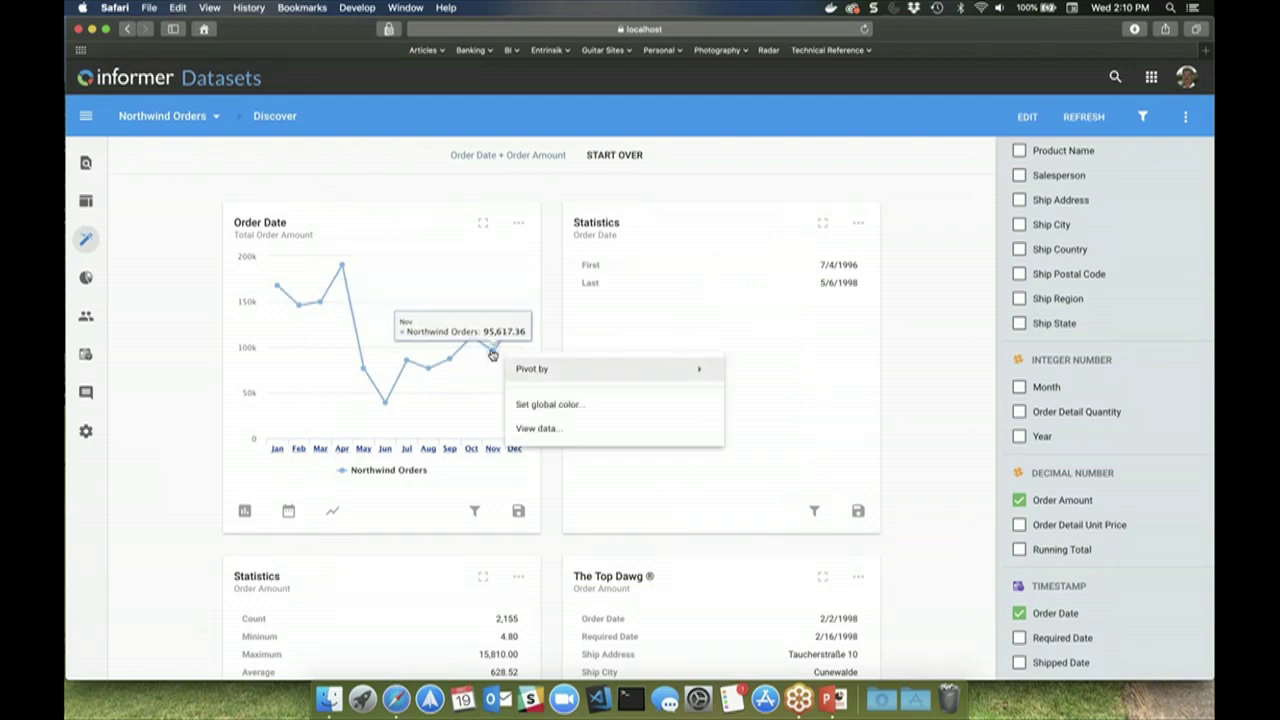
{"action": "mouse_move", "coordinate": [552, 378]}
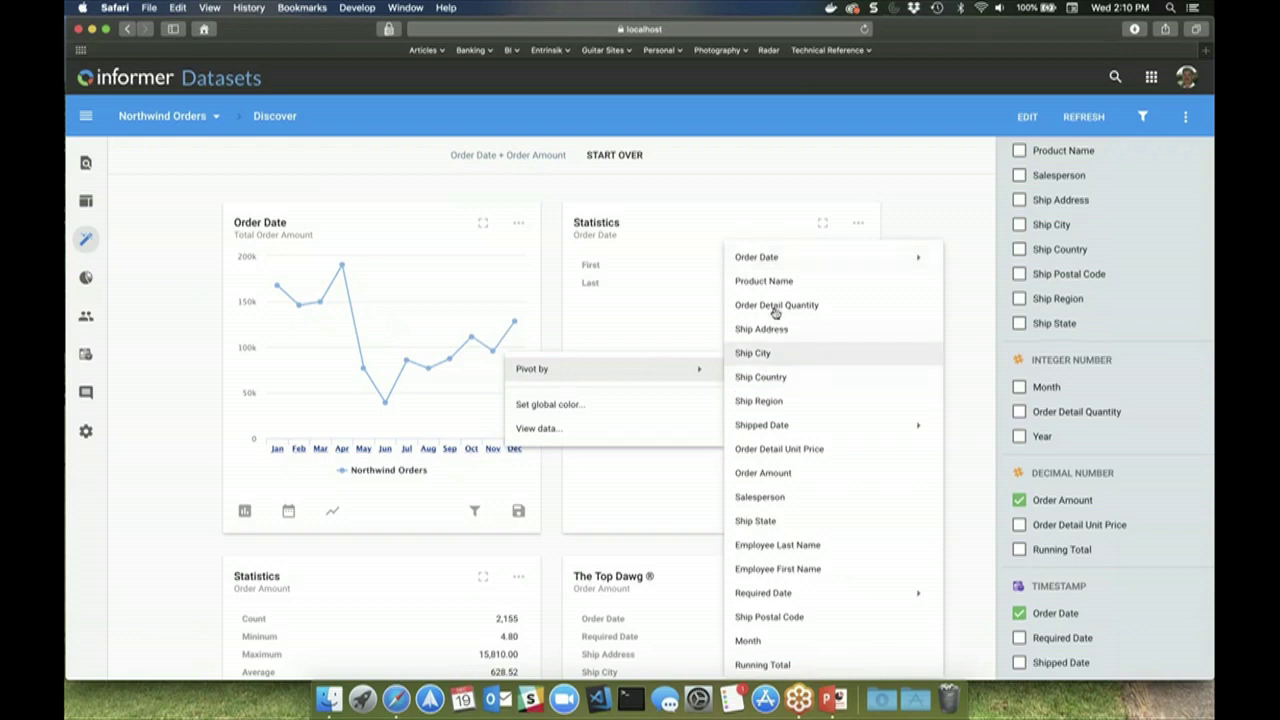
{"action": "left_click", "coordinate": [790, 281]}
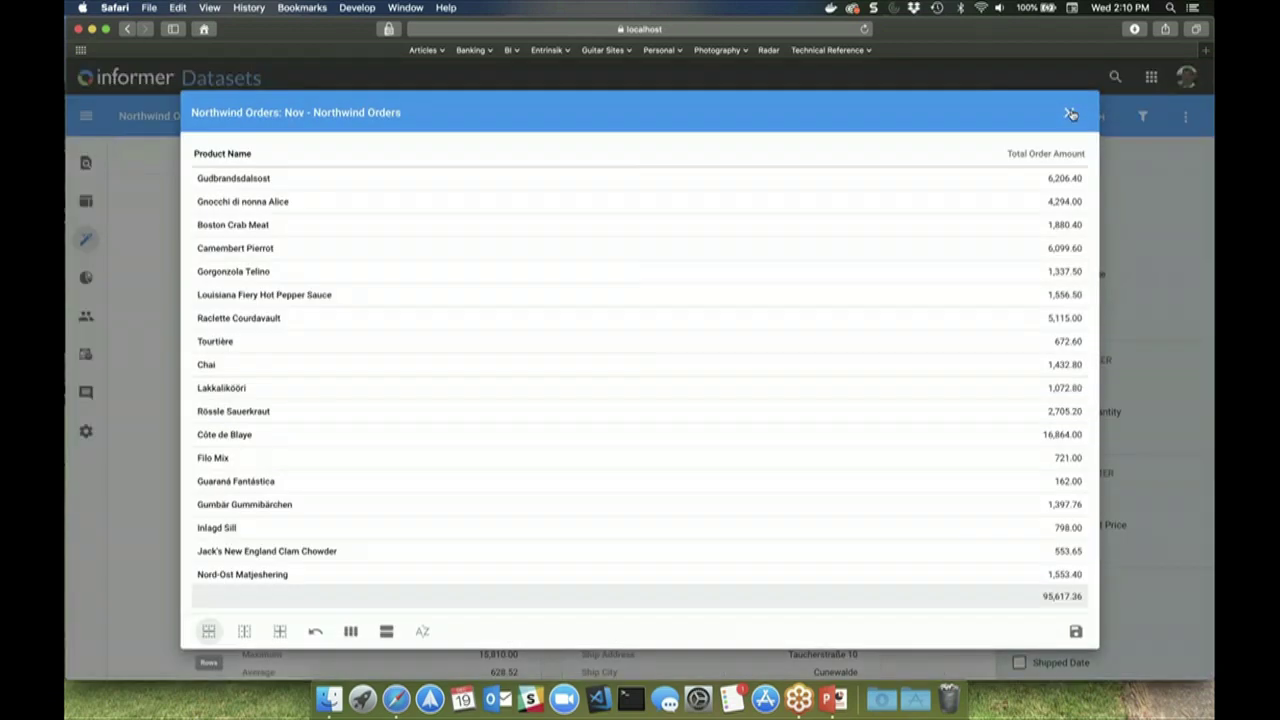
{"action": "left_click", "coordinate": [1070, 114]}
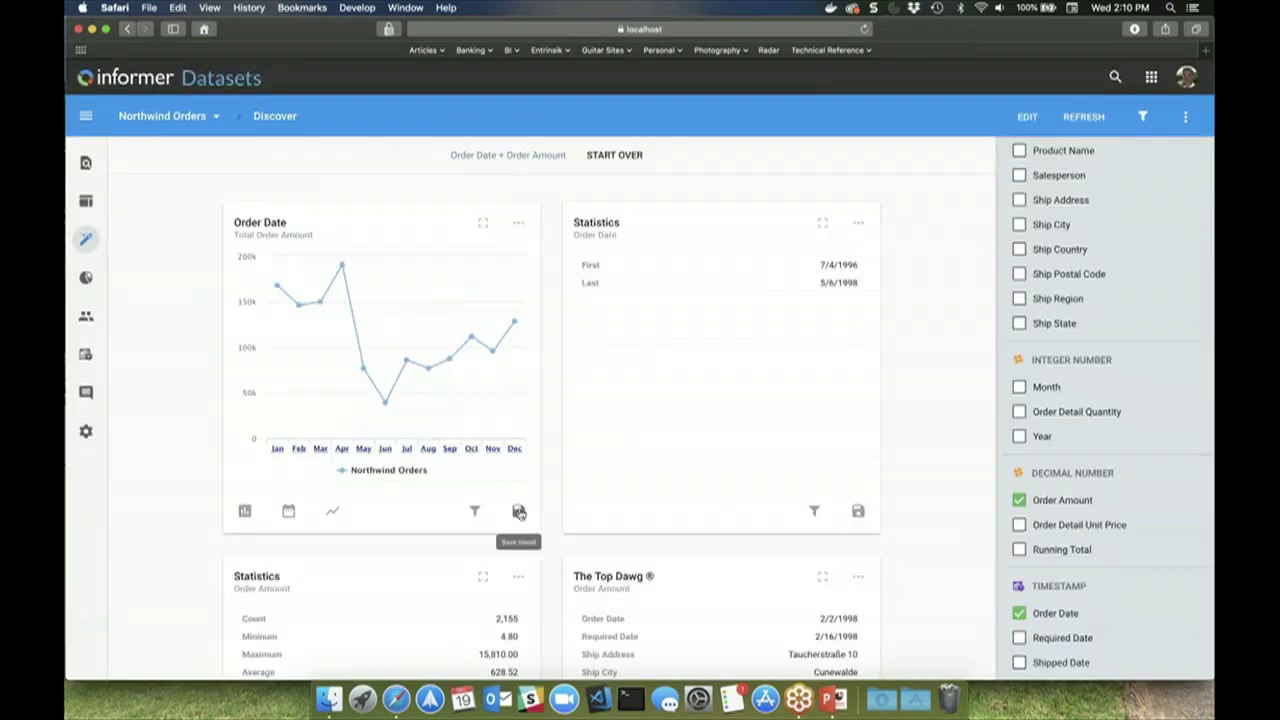
Step: Save the Order Date chart as a visual and create a Refresh Northwind Orders job without actions
{"action": "left_click", "coordinate": [519, 512]}
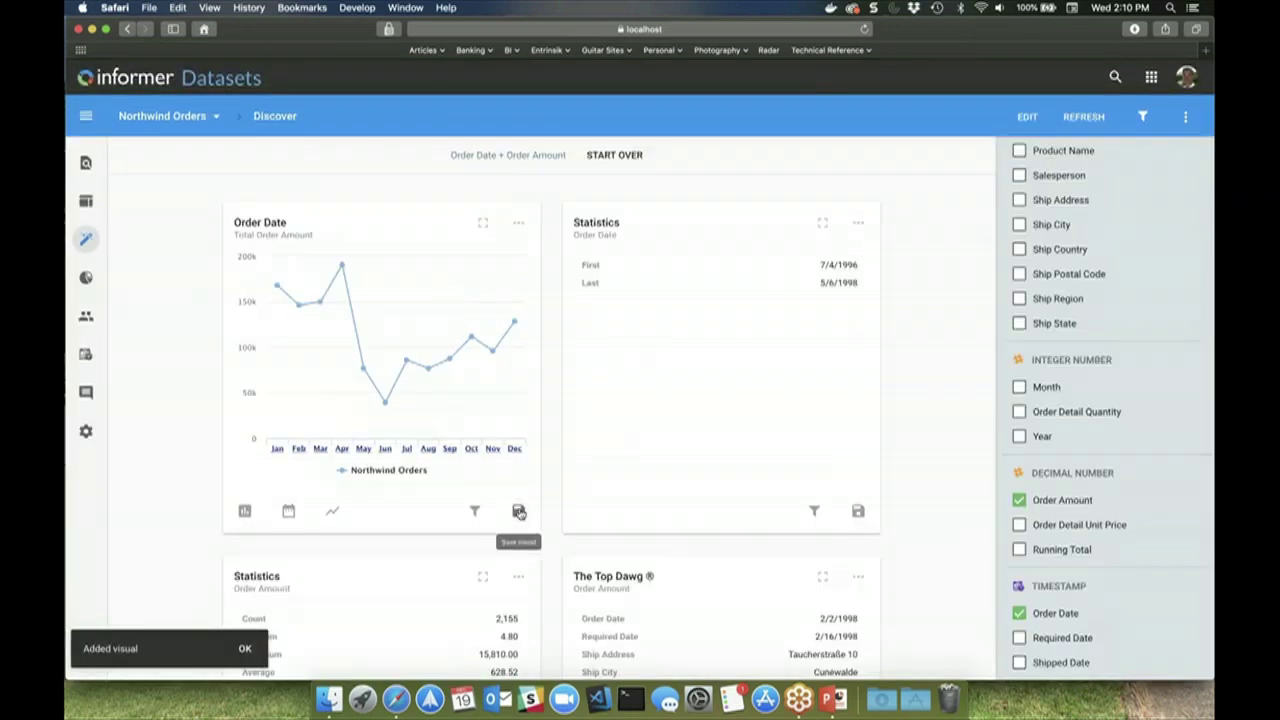
{"action": "left_click", "coordinate": [86, 356]}
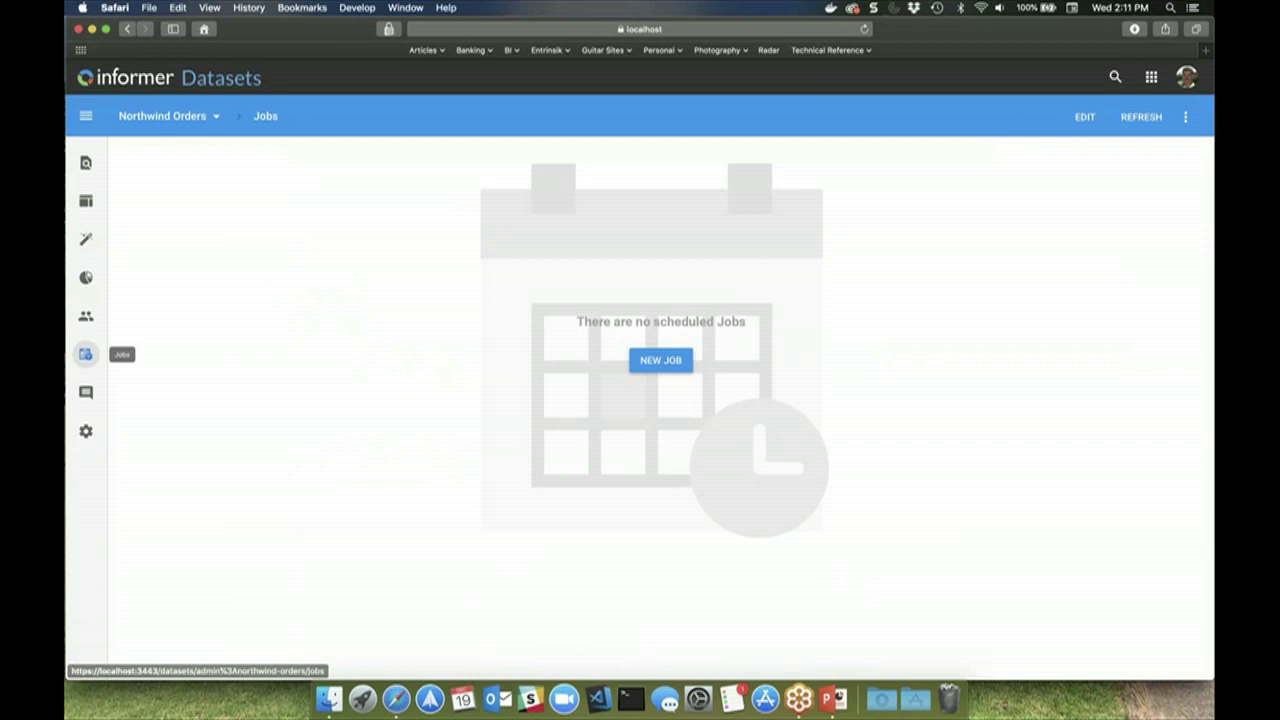
{"action": "left_click", "coordinate": [662, 360]}
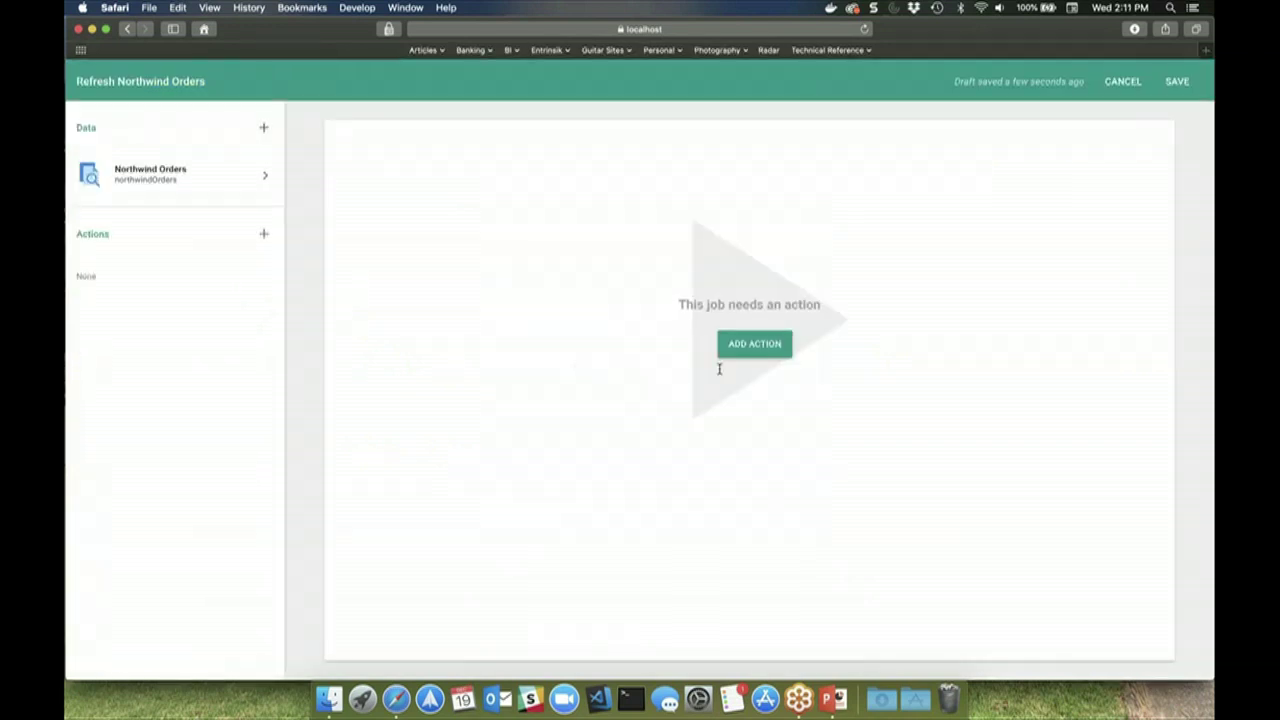
{"action": "left_click", "coordinate": [766, 354]}
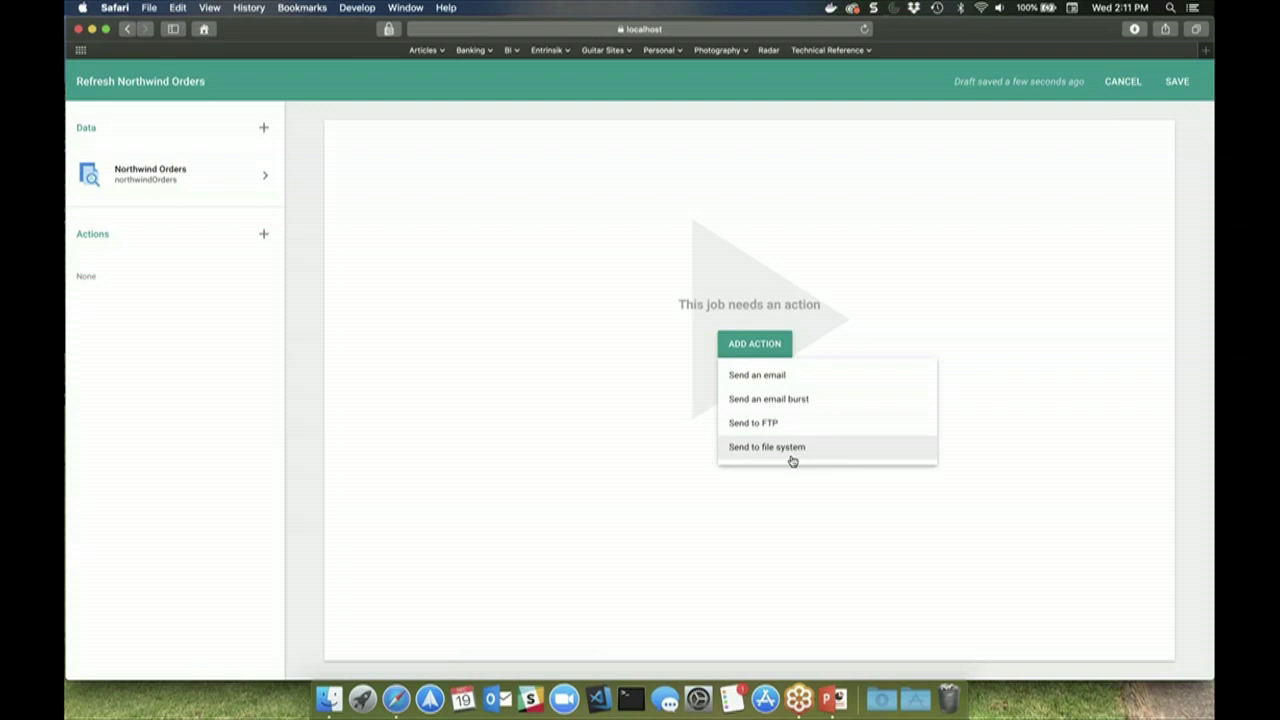
{"action": "left_click", "coordinate": [1121, 81]}
{"action": "left_click", "coordinate": [1121, 81]}
Step: Make the Sales team owner of the Northwind Orders dataset in its Access settings
{"action": "left_click", "coordinate": [1152, 78]}
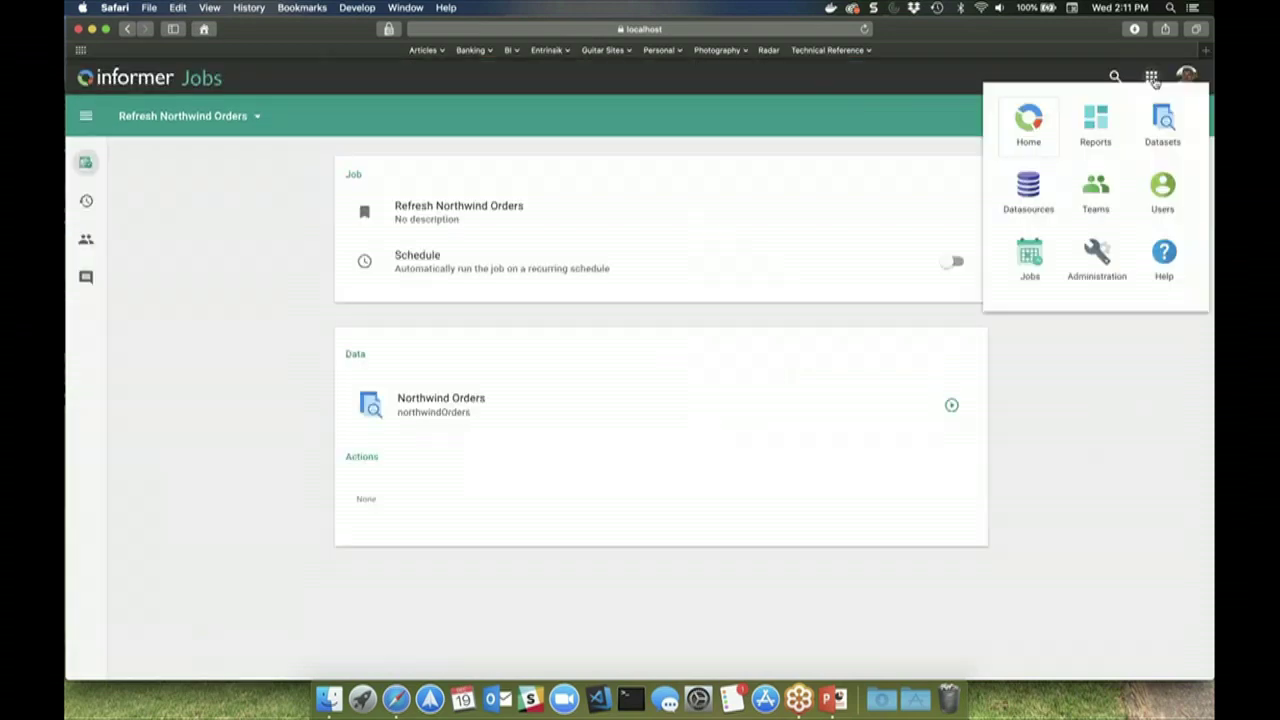
{"action": "left_click", "coordinate": [1162, 122]}
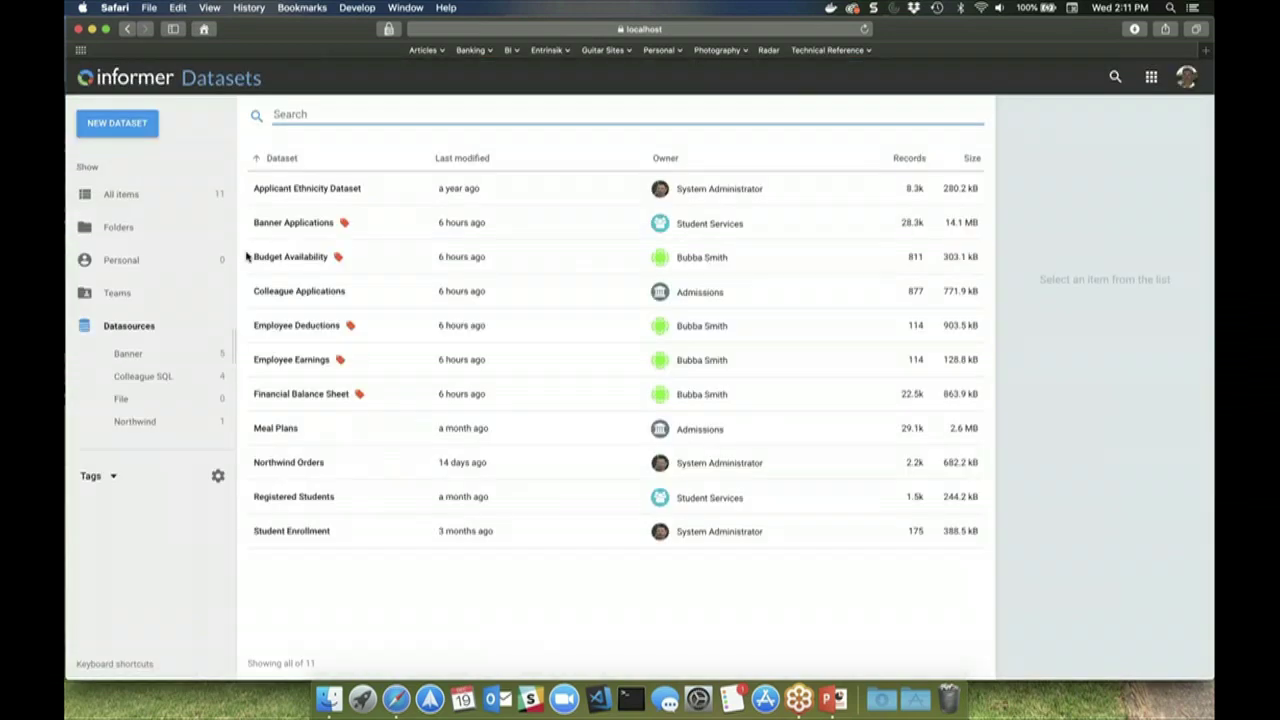
{"action": "double_click", "coordinate": [320, 465]}
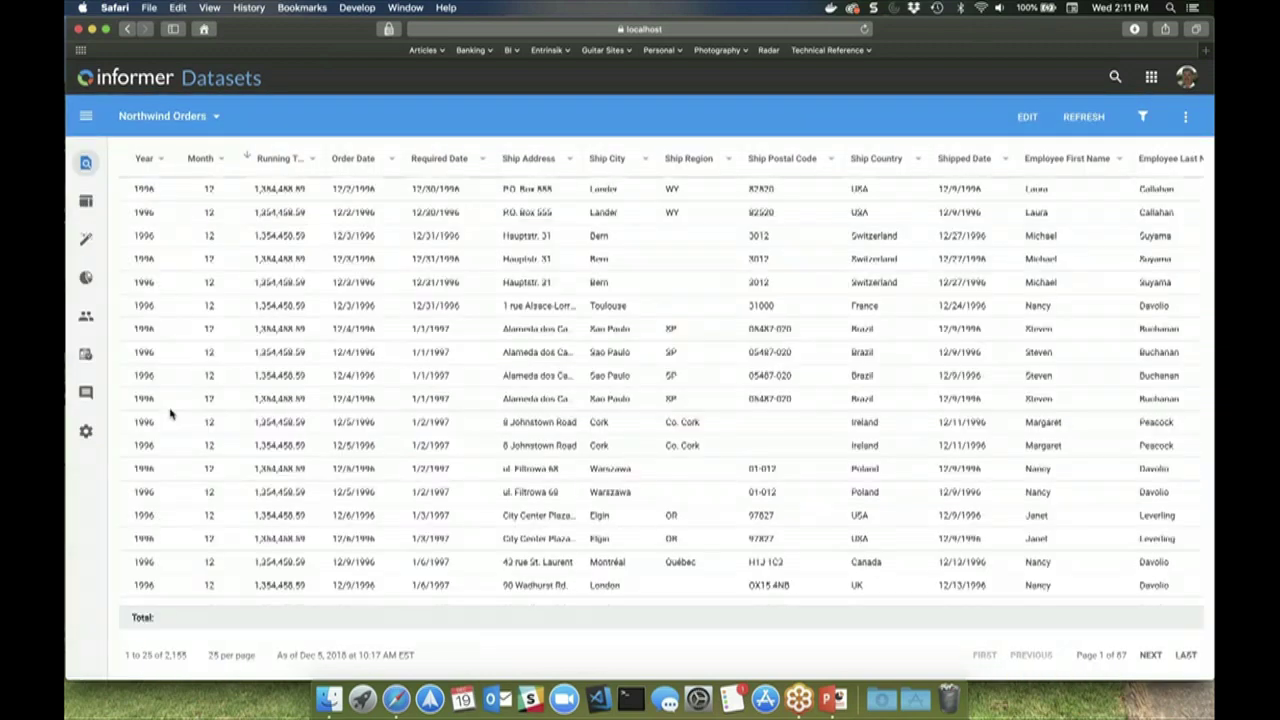
{"action": "left_click", "coordinate": [86, 316]}
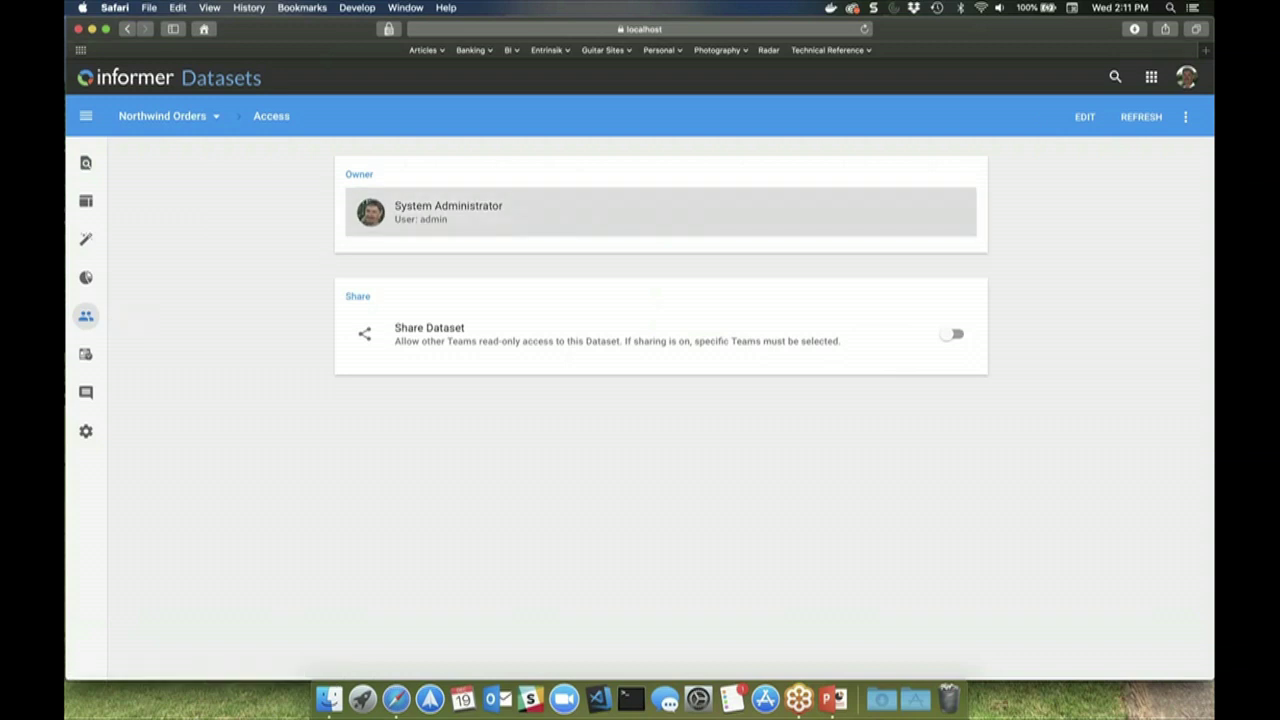
{"action": "left_click", "coordinate": [536, 213]}
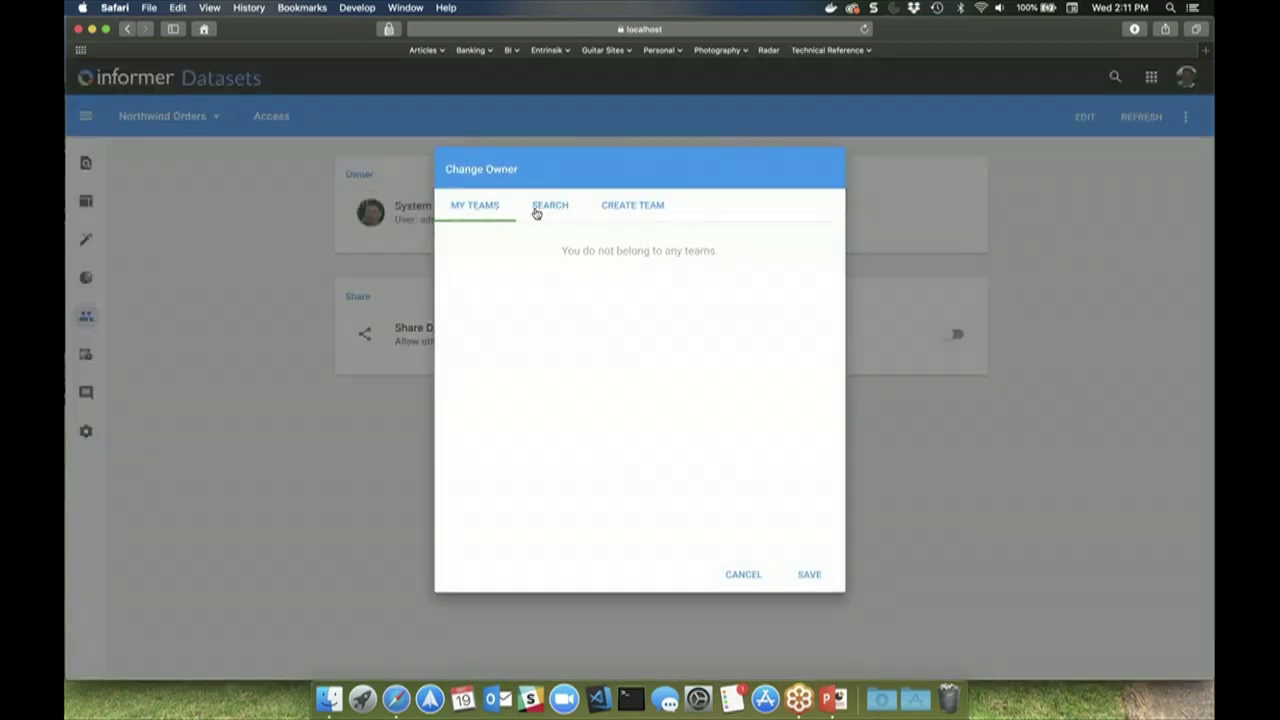
{"action": "left_click", "coordinate": [537, 211]}
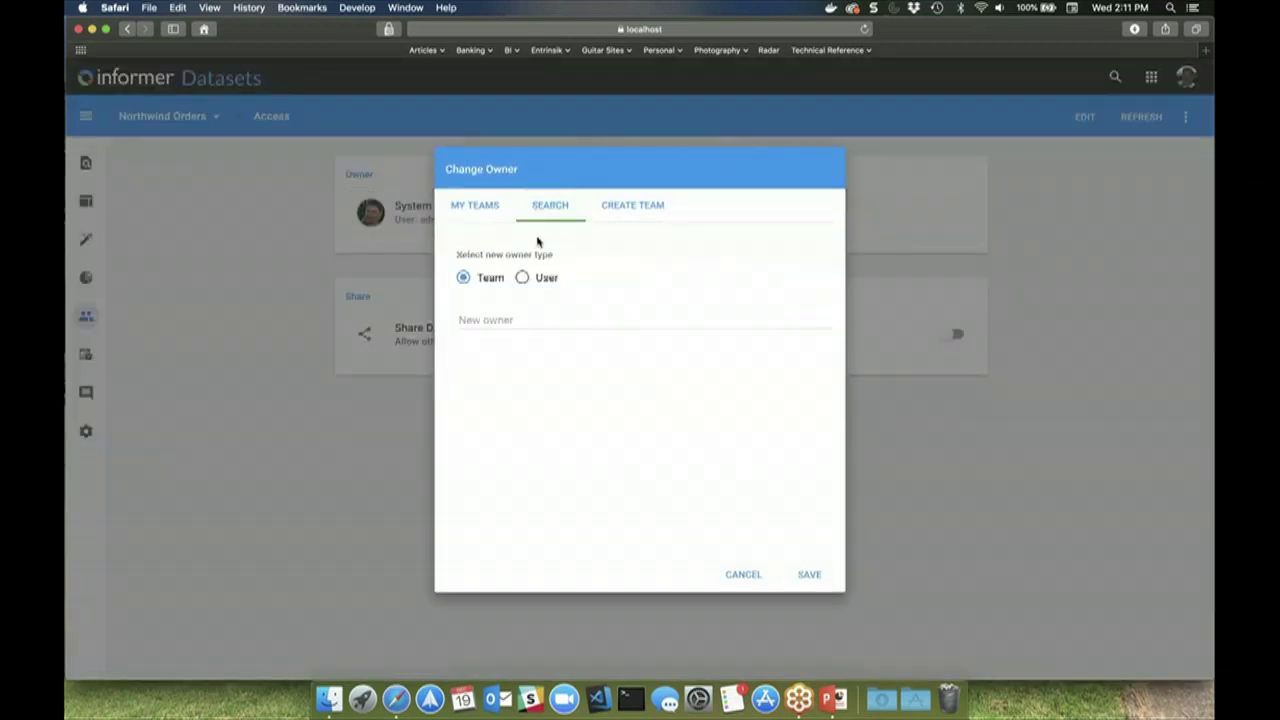
{"action": "left_click", "coordinate": [503, 319]}
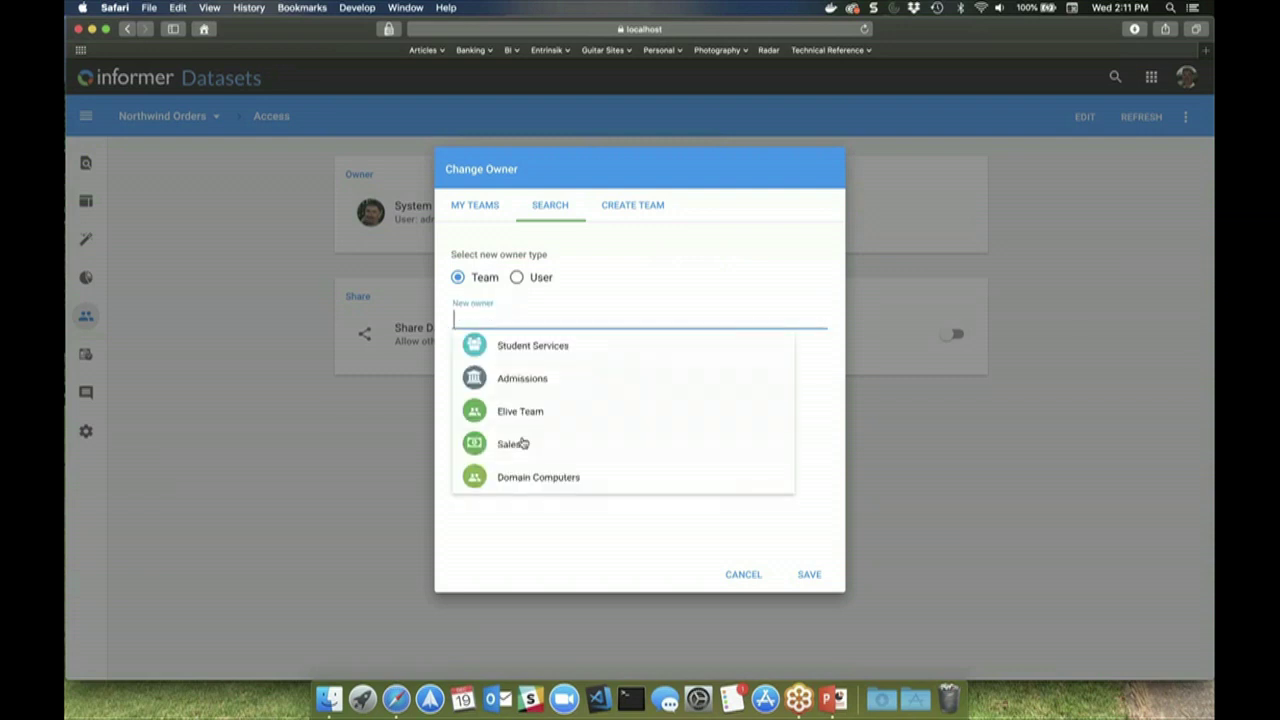
{"action": "left_click", "coordinate": [520, 443]}
{"action": "left_click", "coordinate": [803, 576]}
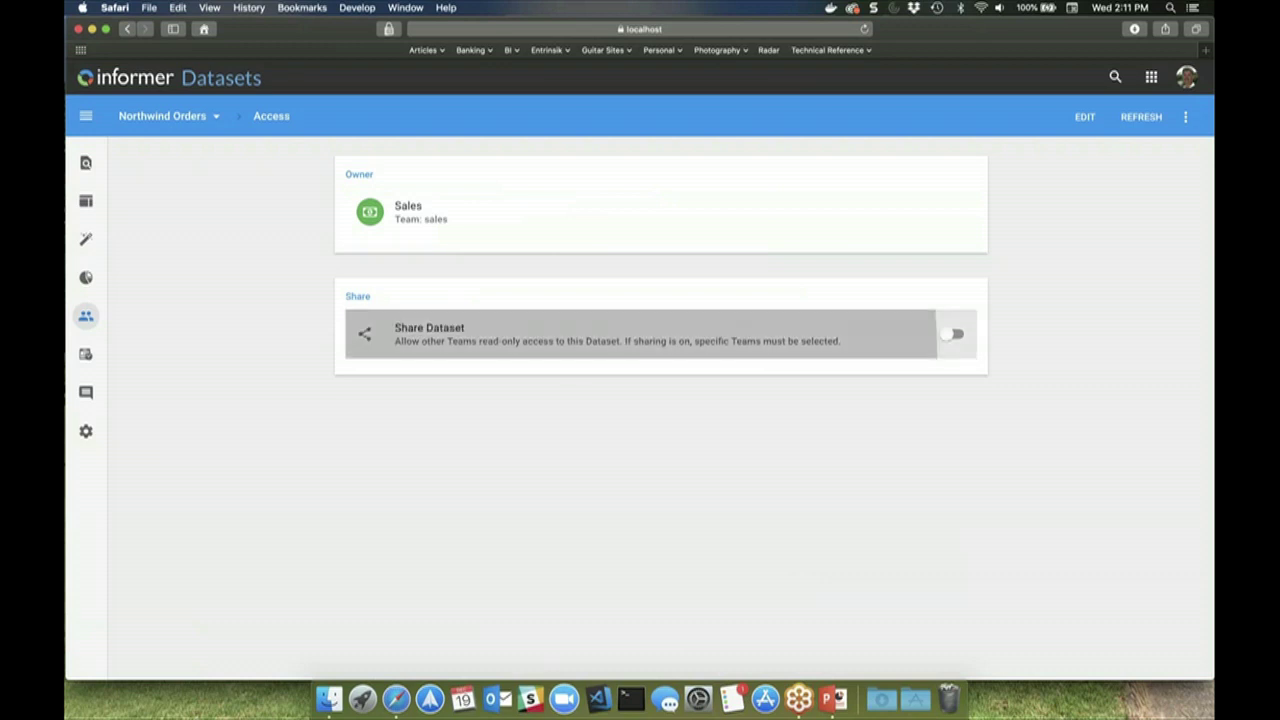
Step: Turn on Share Dataset for Northwind Orders
{"action": "left_click", "coordinate": [515, 335]}
{"action": "scroll", "coordinate": [515, 494], "scroll_direction": "down", "scroll_amount": 10}
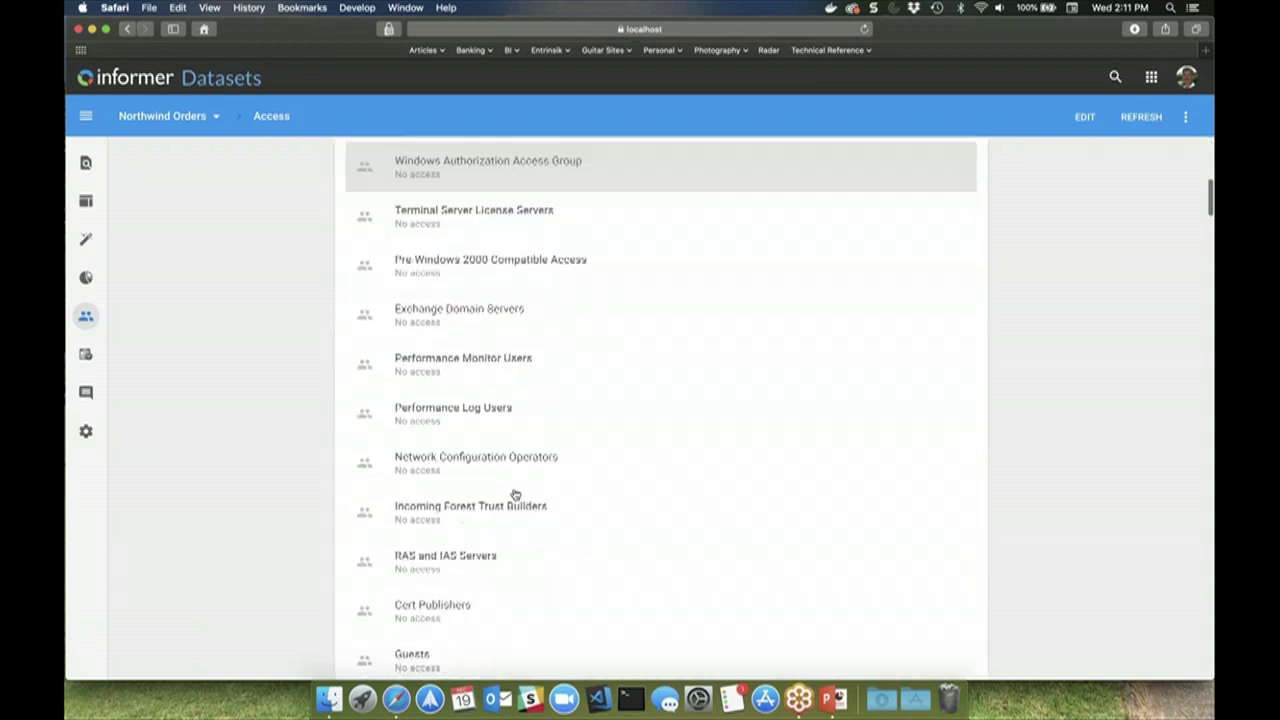
{"action": "scroll", "coordinate": [508, 540], "scroll_direction": "down", "scroll_amount": 1}
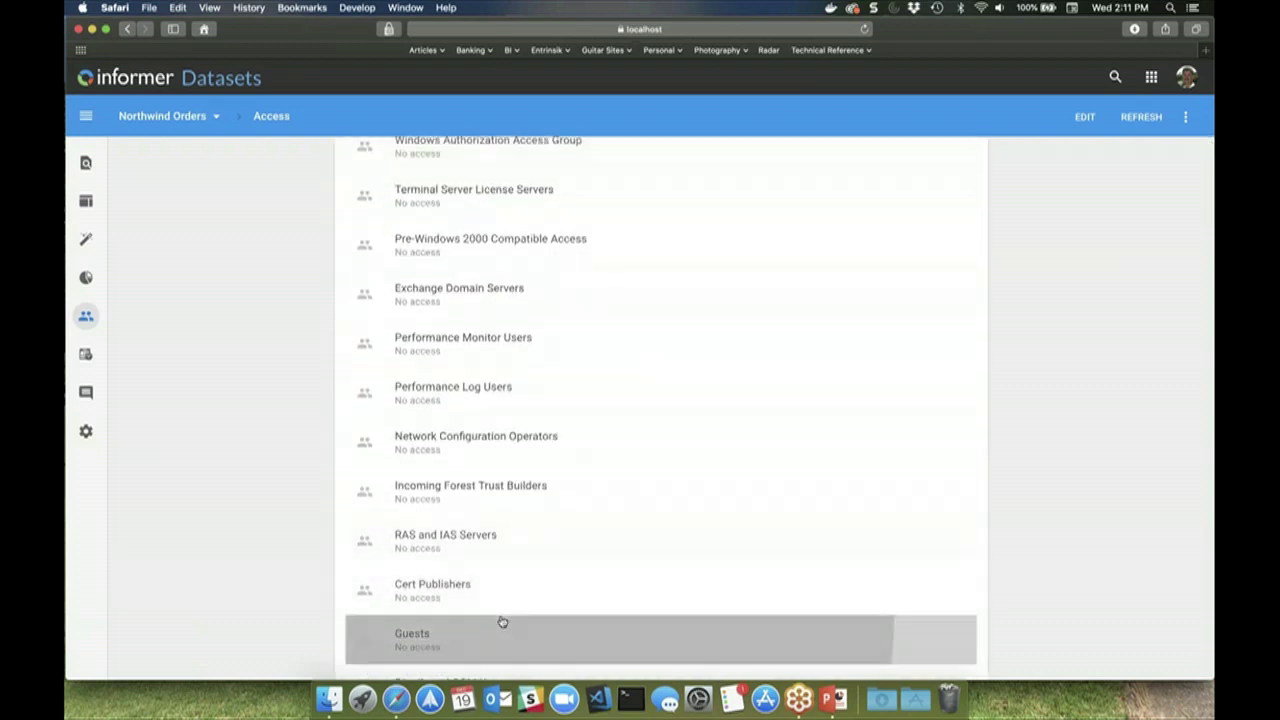
Step: Give the Guests team Full read access to Northwind Orders and save
{"action": "left_click", "coordinate": [502, 622]}
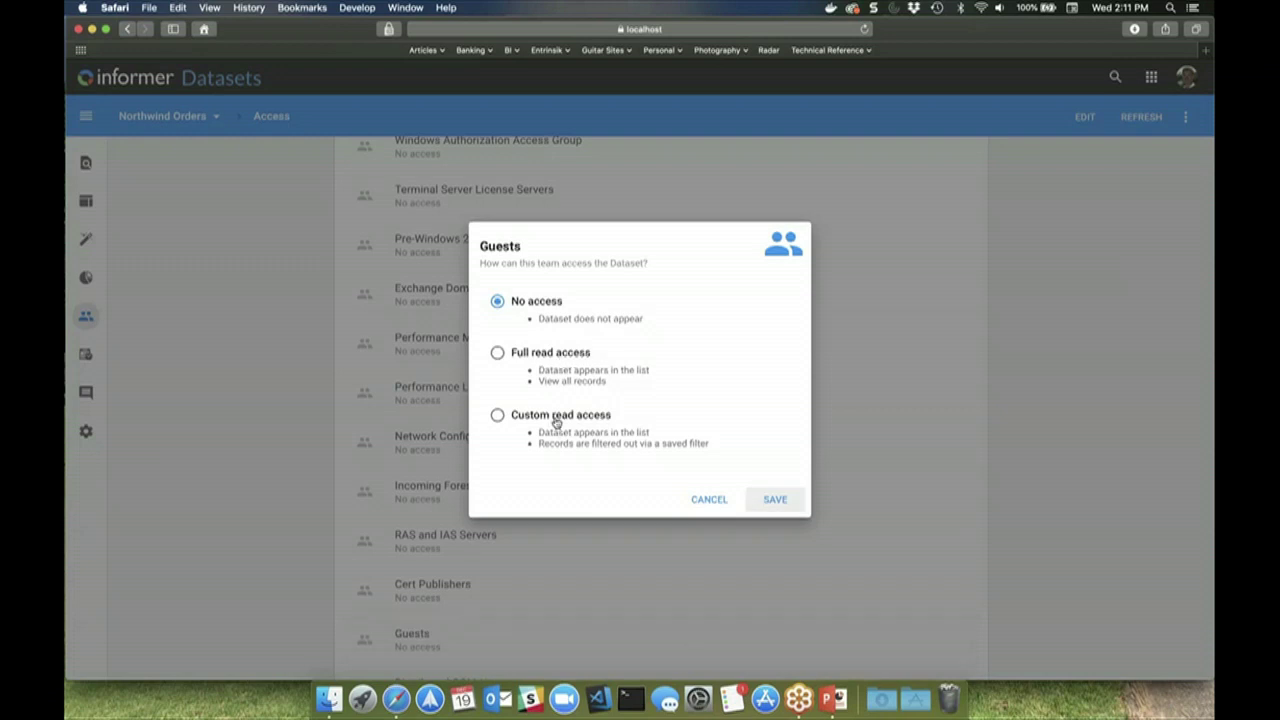
{"action": "left_click", "coordinate": [497, 352]}
{"action": "left_click", "coordinate": [786, 510]}
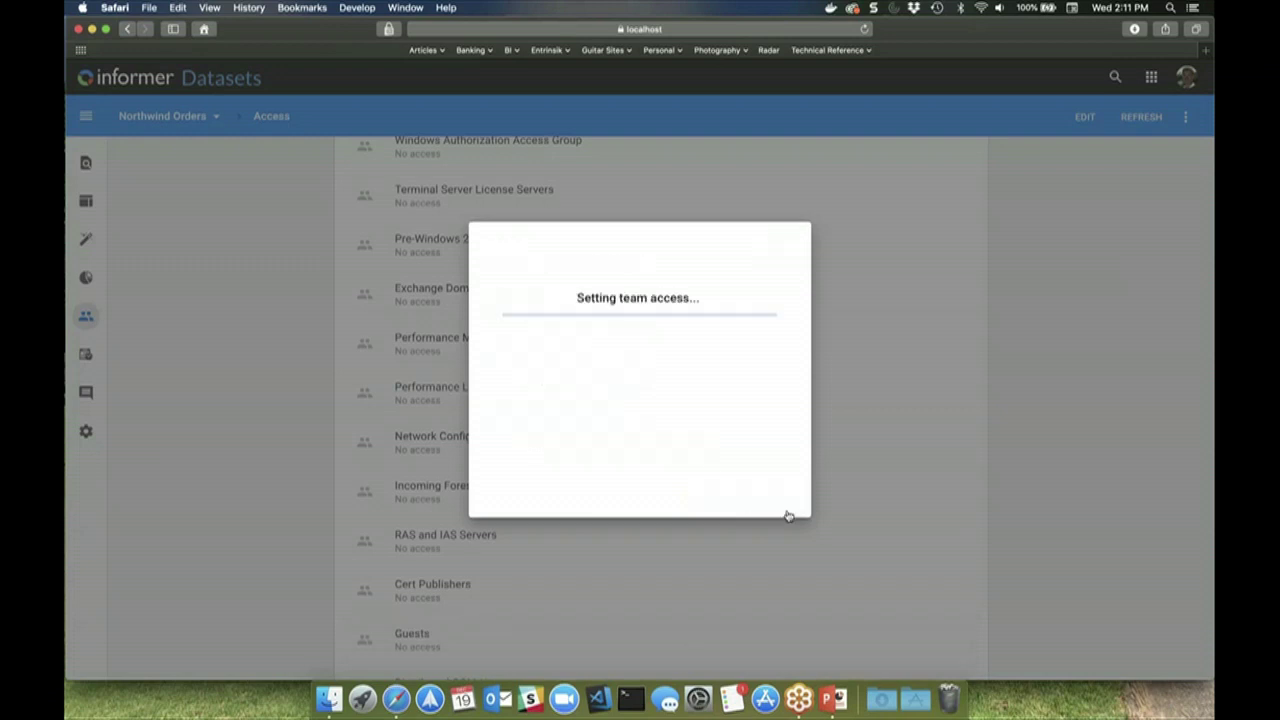
{"action": "scroll", "coordinate": [789, 440], "scroll_direction": "up", "scroll_amount": 2}
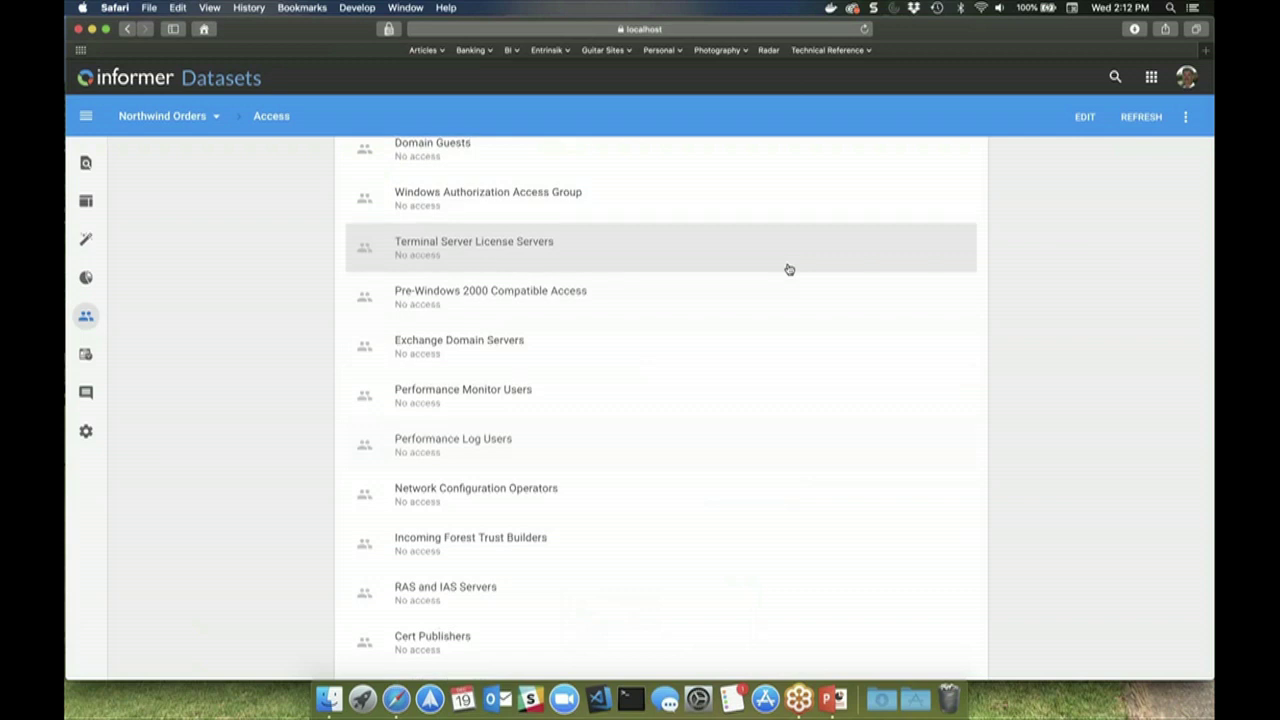
{"action": "scroll", "coordinate": [789, 269], "scroll_direction": "up", "scroll_amount": 10}
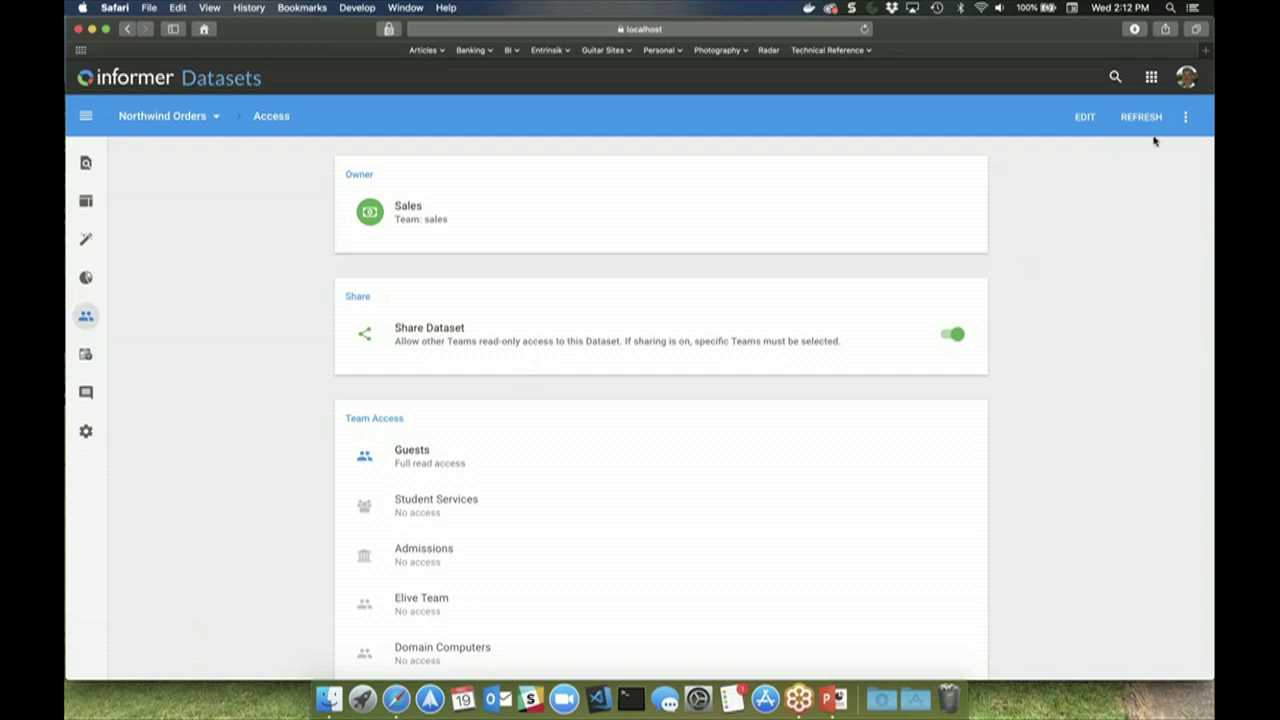
{"action": "left_click", "coordinate": [1152, 78]}
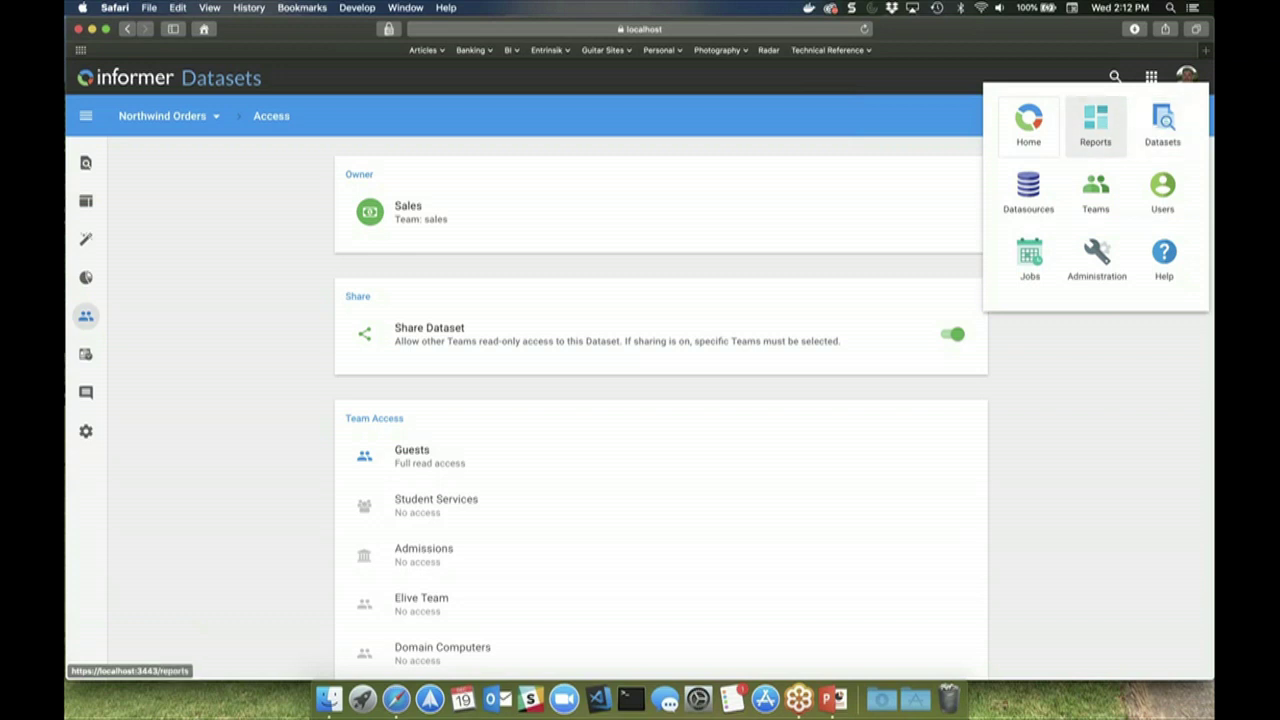
Step: From the reports list, dismiss the new report type choices and open the Registered Students report
{"action": "left_click", "coordinate": [1095, 125]}
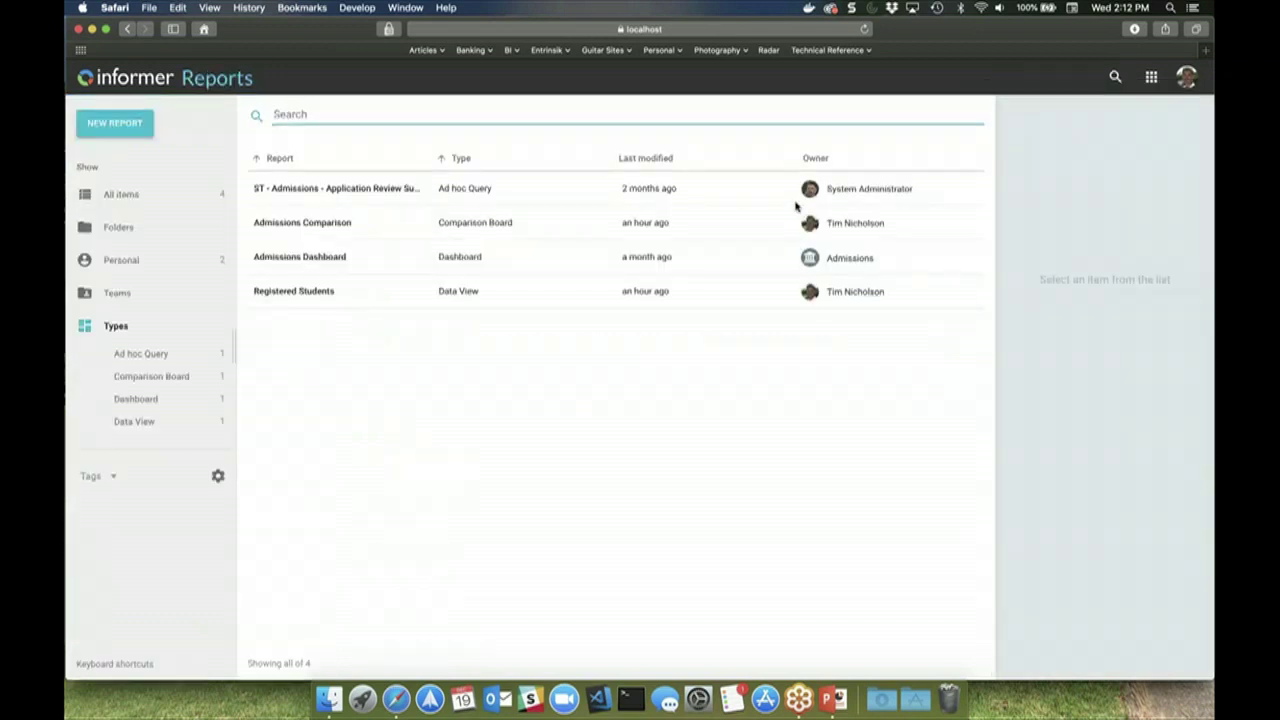
{"action": "left_click", "coordinate": [95, 128]}
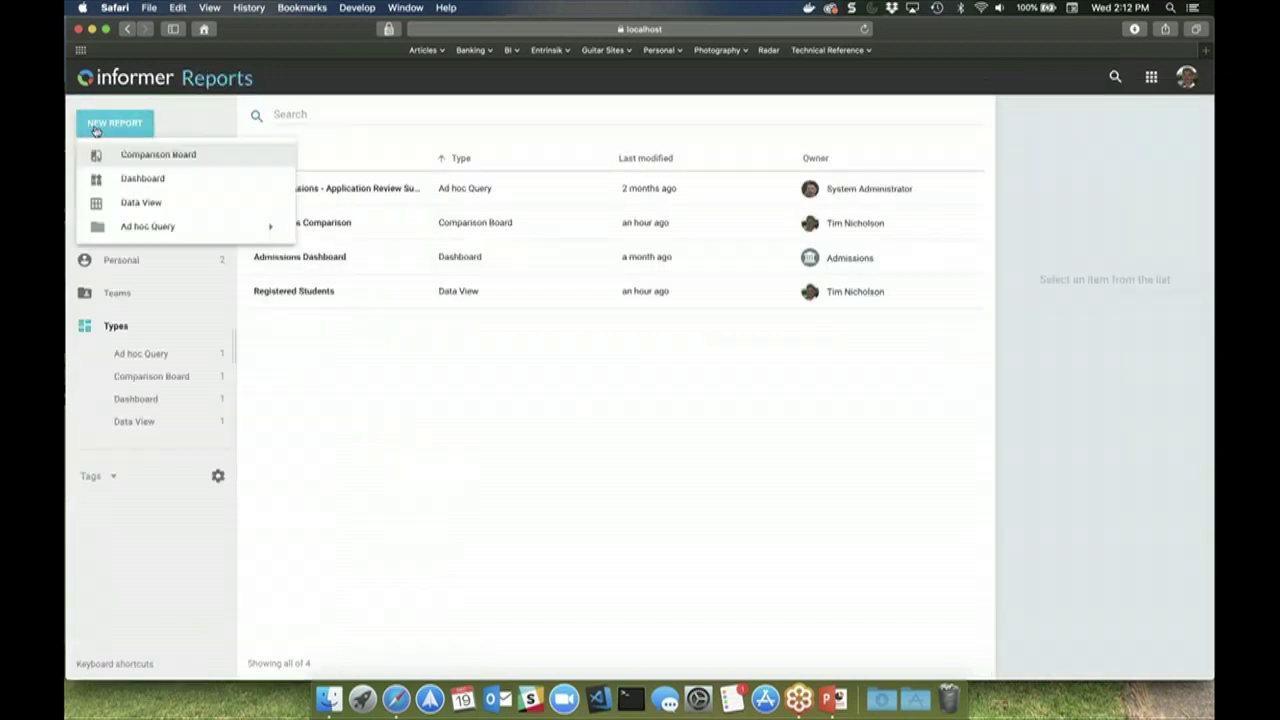
{"action": "left_click", "coordinate": [160, 212]}
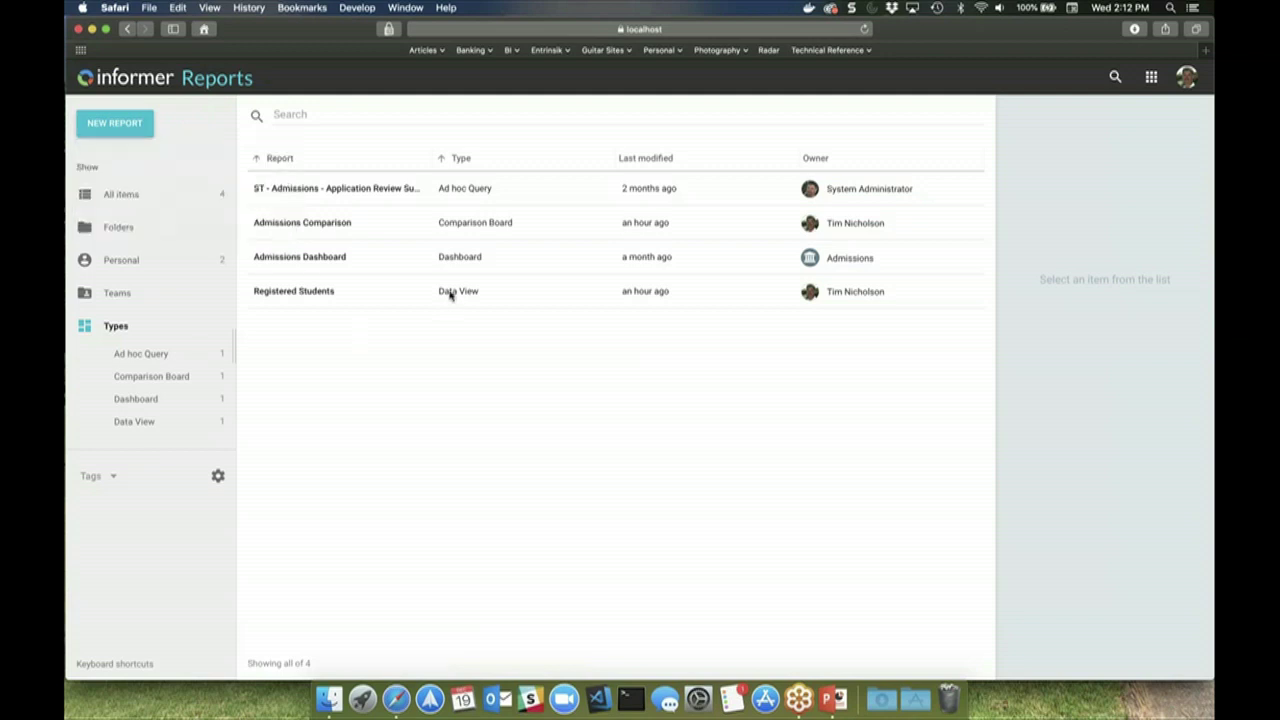
{"action": "left_click", "coordinate": [450, 292]}
{"action": "double_click", "coordinate": [450, 292]}
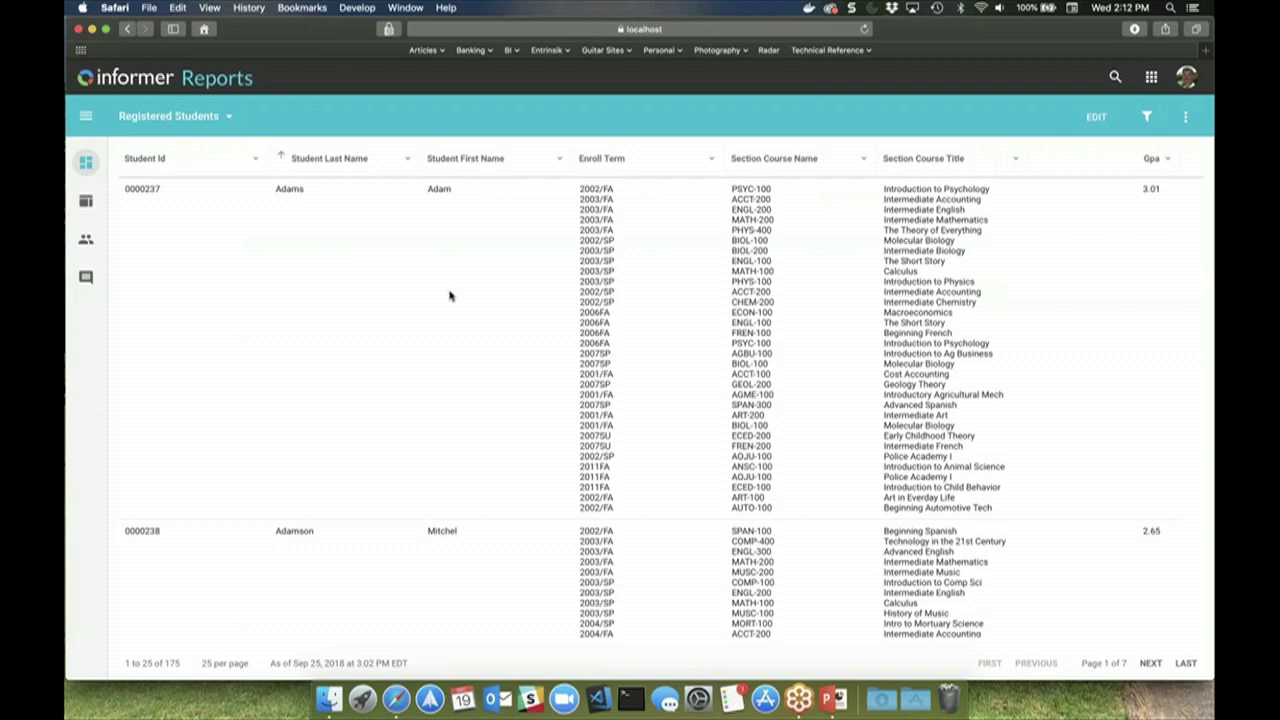
Step: Review the Registered Students field list in the editor, then cancel without saving
{"action": "left_click", "coordinate": [1096, 120]}
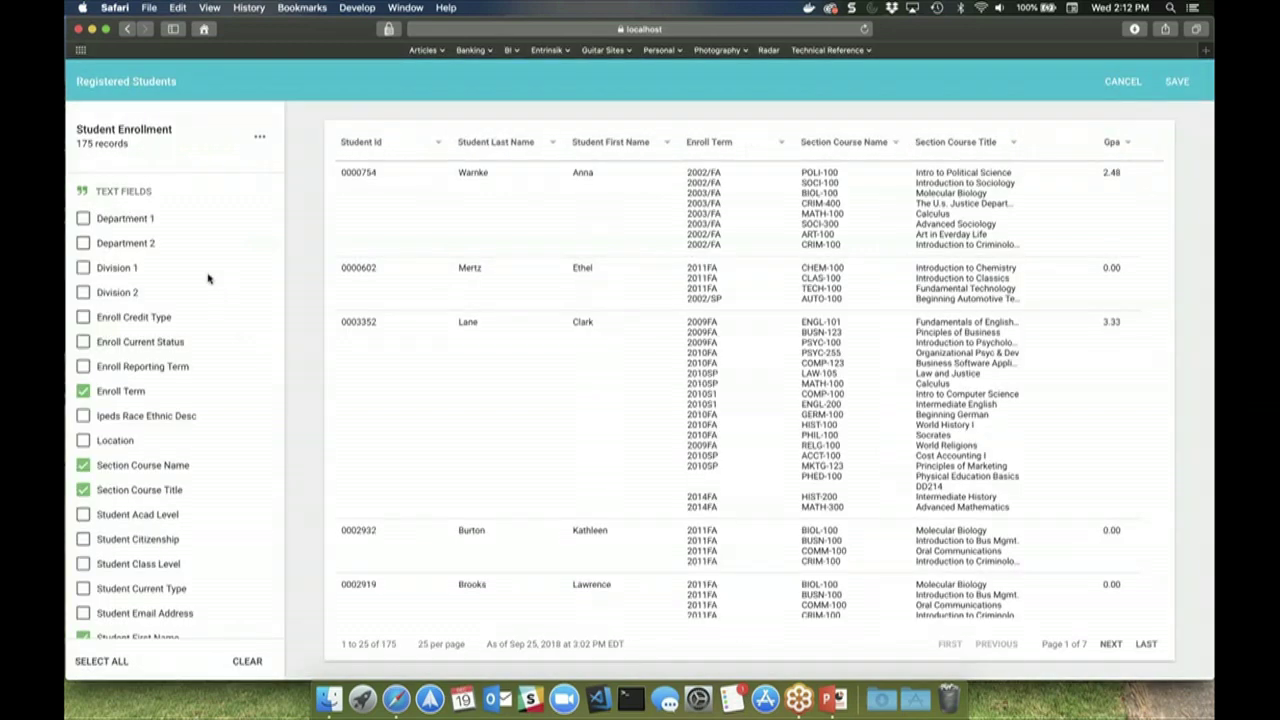
{"action": "scroll", "coordinate": [208, 278], "scroll_direction": "down", "scroll_amount": 10}
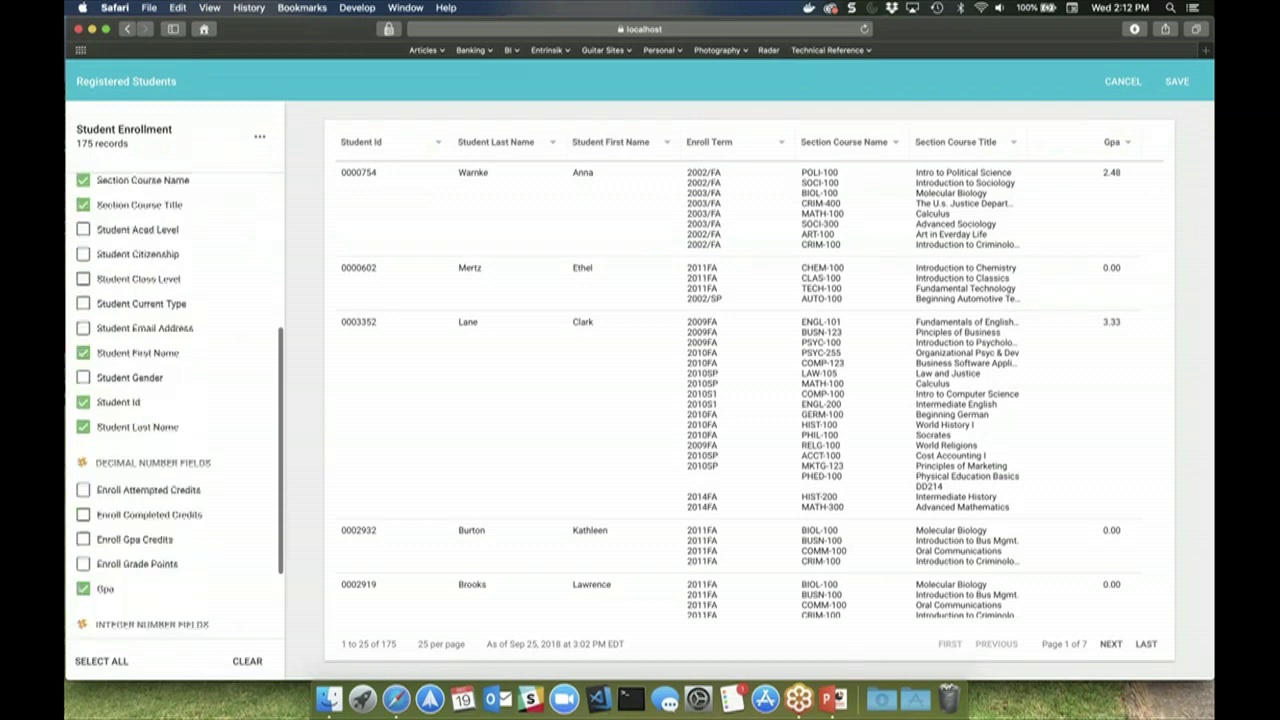
{"action": "scroll", "coordinate": [150, 430], "scroll_direction": "up", "scroll_amount": 10}
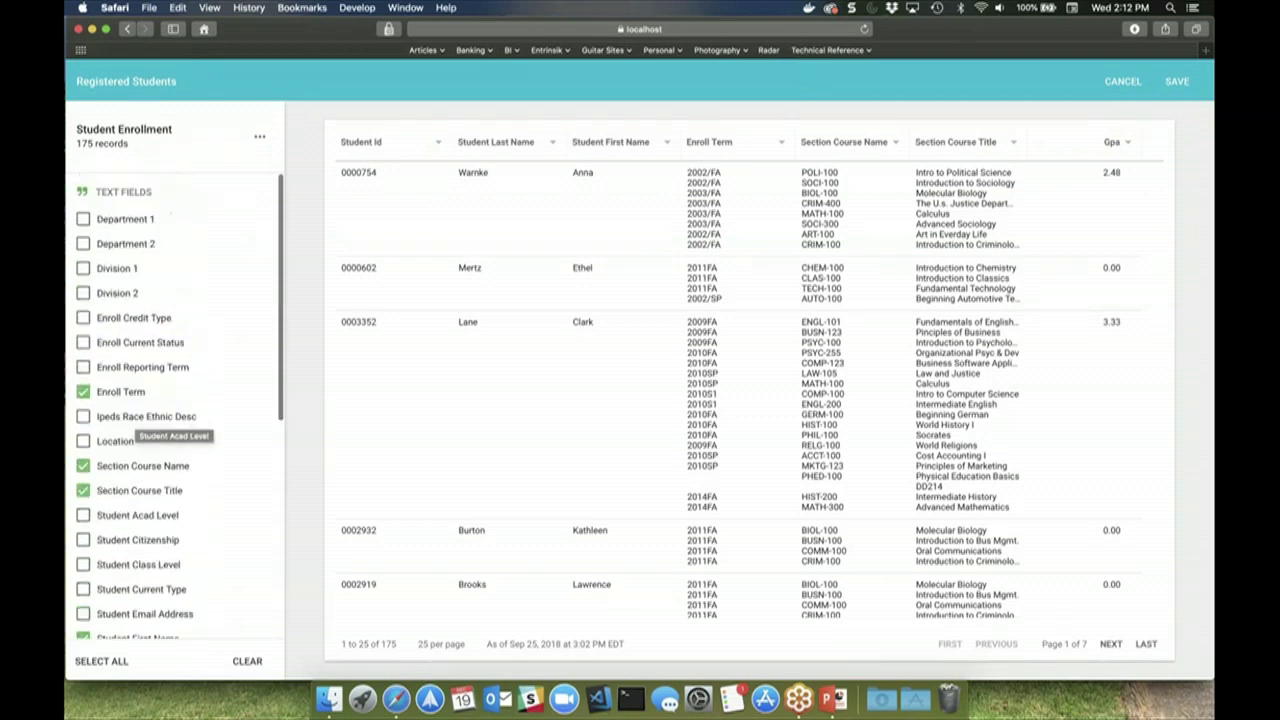
{"action": "left_click", "coordinate": [1122, 81]}
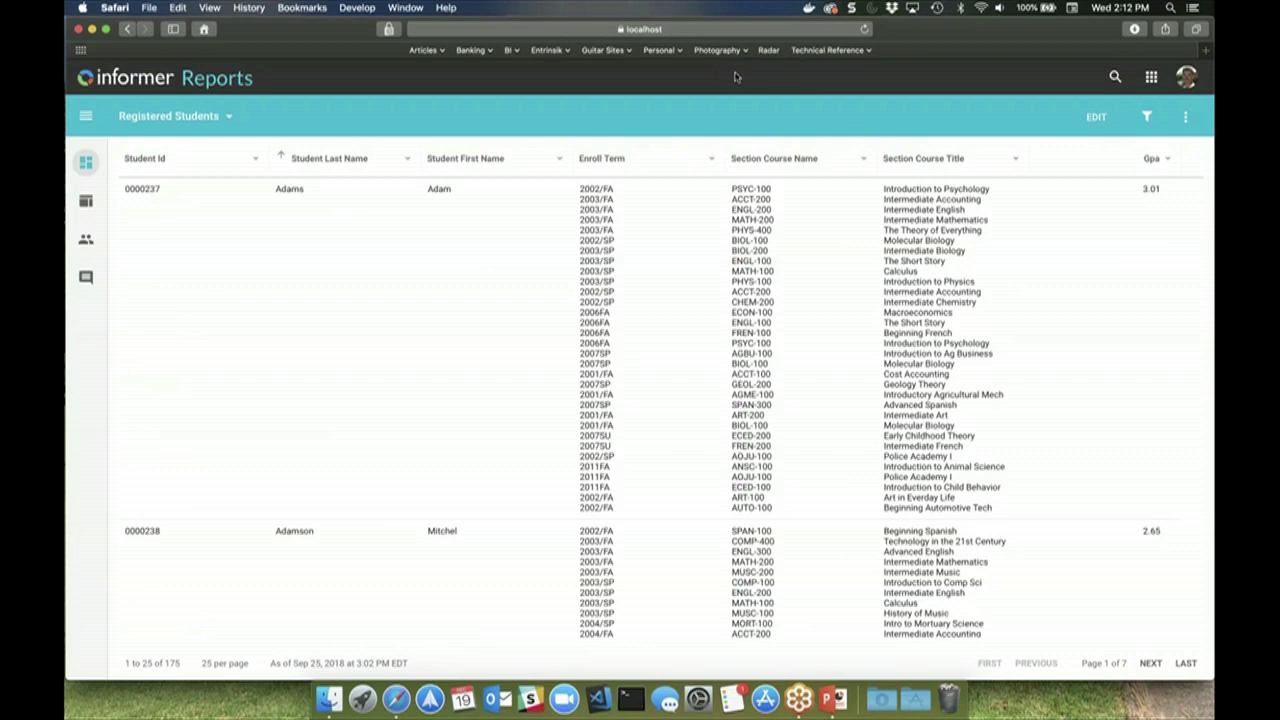
Step: Sort students by last name, clear the sort, then group rows by Enroll Term
{"action": "left_click", "coordinate": [330, 162]}
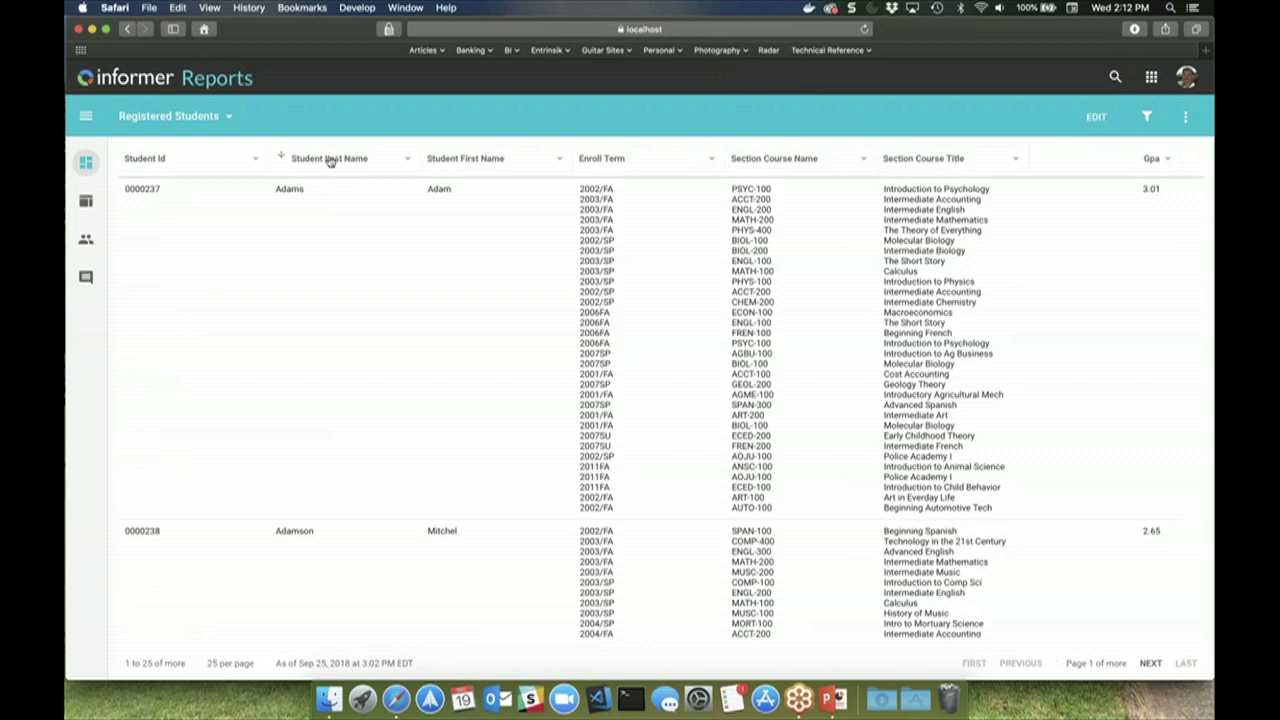
{"action": "left_click", "coordinate": [332, 161]}
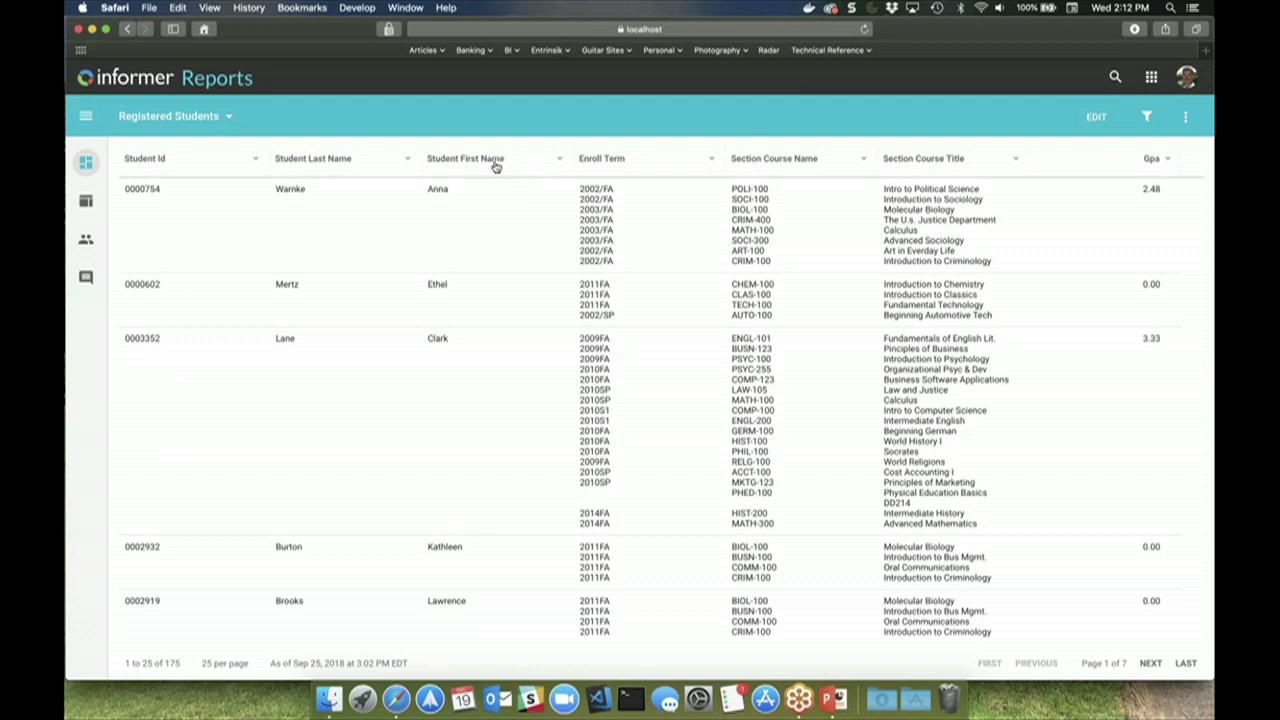
{"action": "left_click", "coordinate": [712, 159]}
{"action": "left_click", "coordinate": [740, 256]}
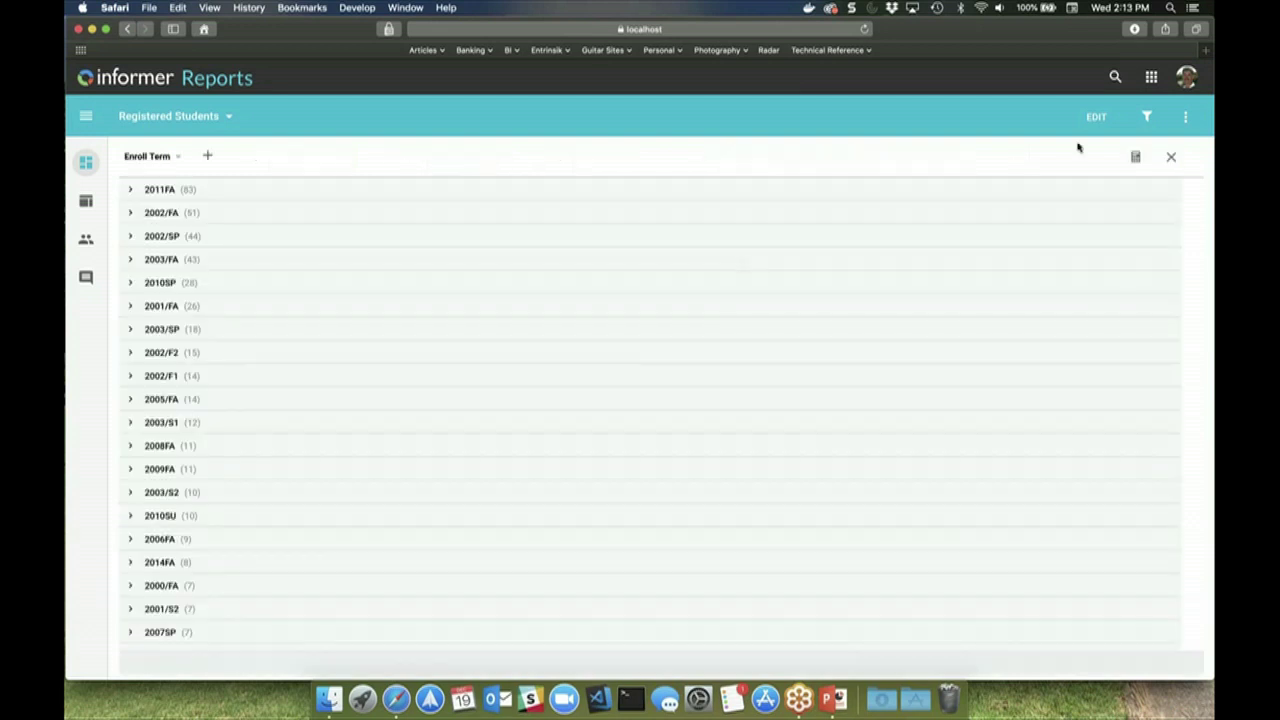
Step: Add a distinct count of Student Id to the Enroll Term groups, then close the grouping
{"action": "left_click", "coordinate": [1135, 158]}
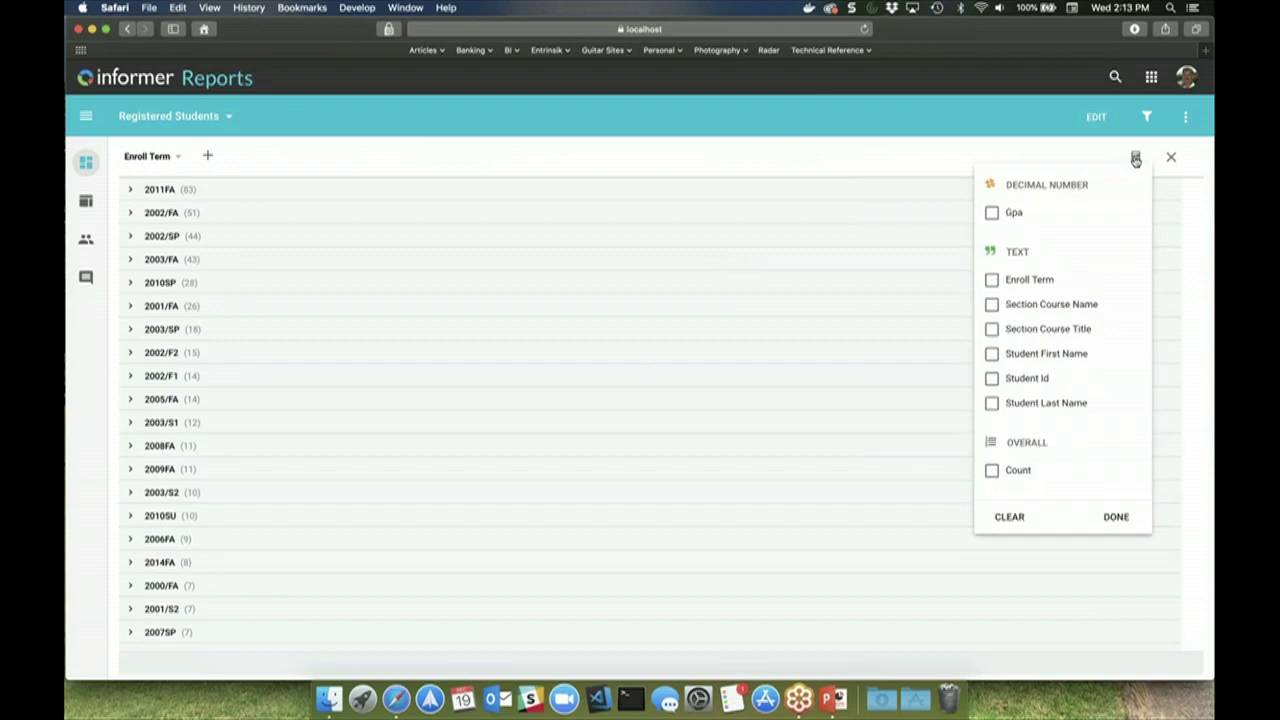
{"action": "left_click", "coordinate": [992, 379]}
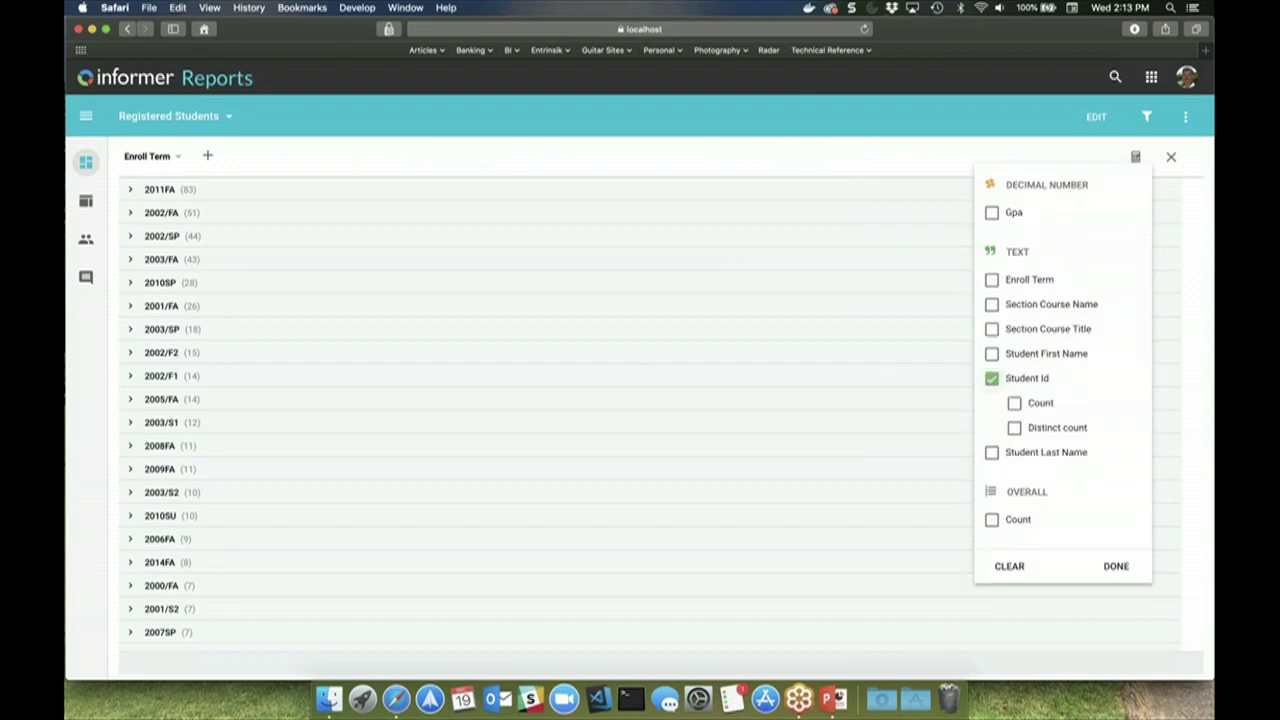
{"action": "left_click", "coordinate": [1015, 428]}
{"action": "left_click", "coordinate": [1116, 567]}
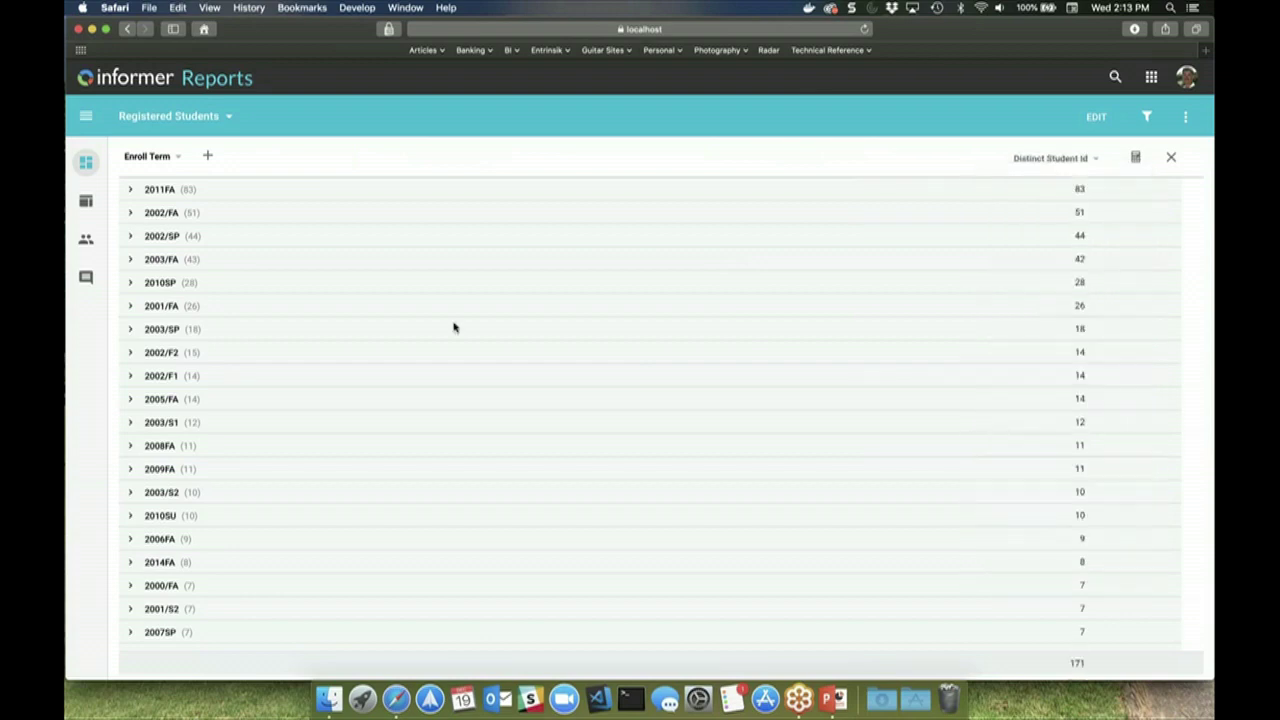
{"action": "left_click", "coordinate": [1171, 158]}
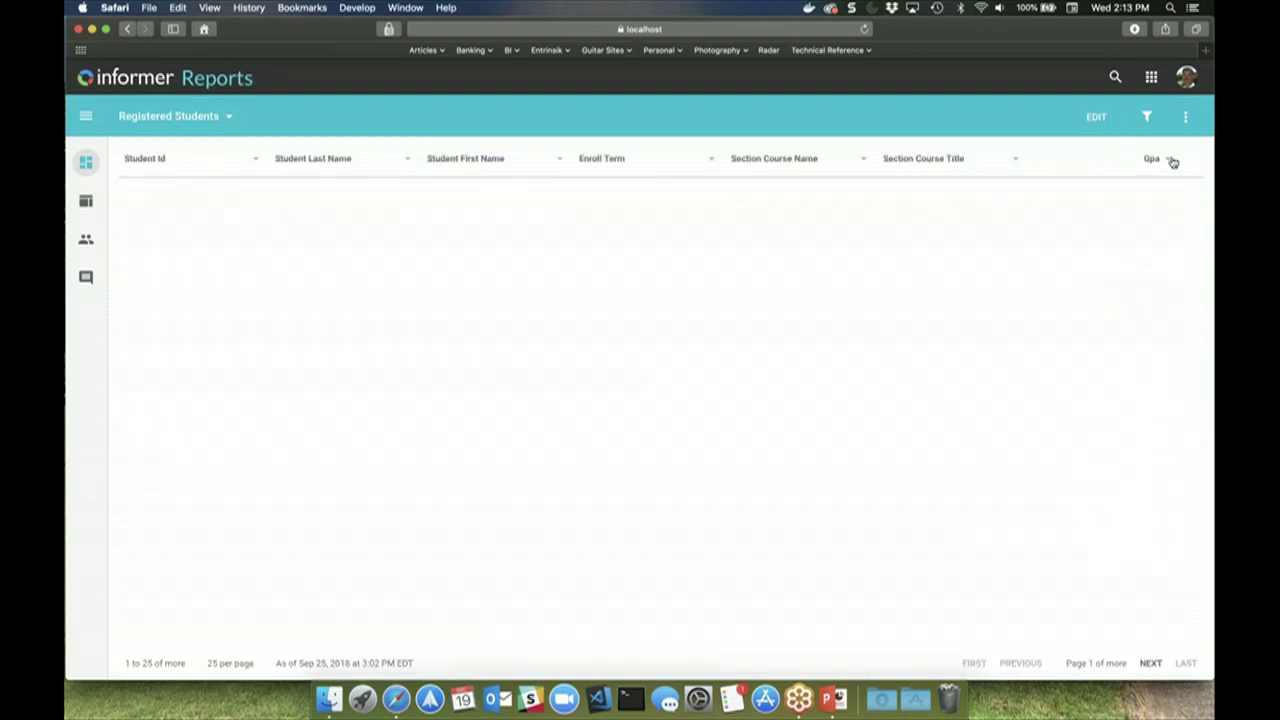
Step: Show the report as a pivot, then return Home to the Reports list
{"action": "left_click", "coordinate": [86, 201]}
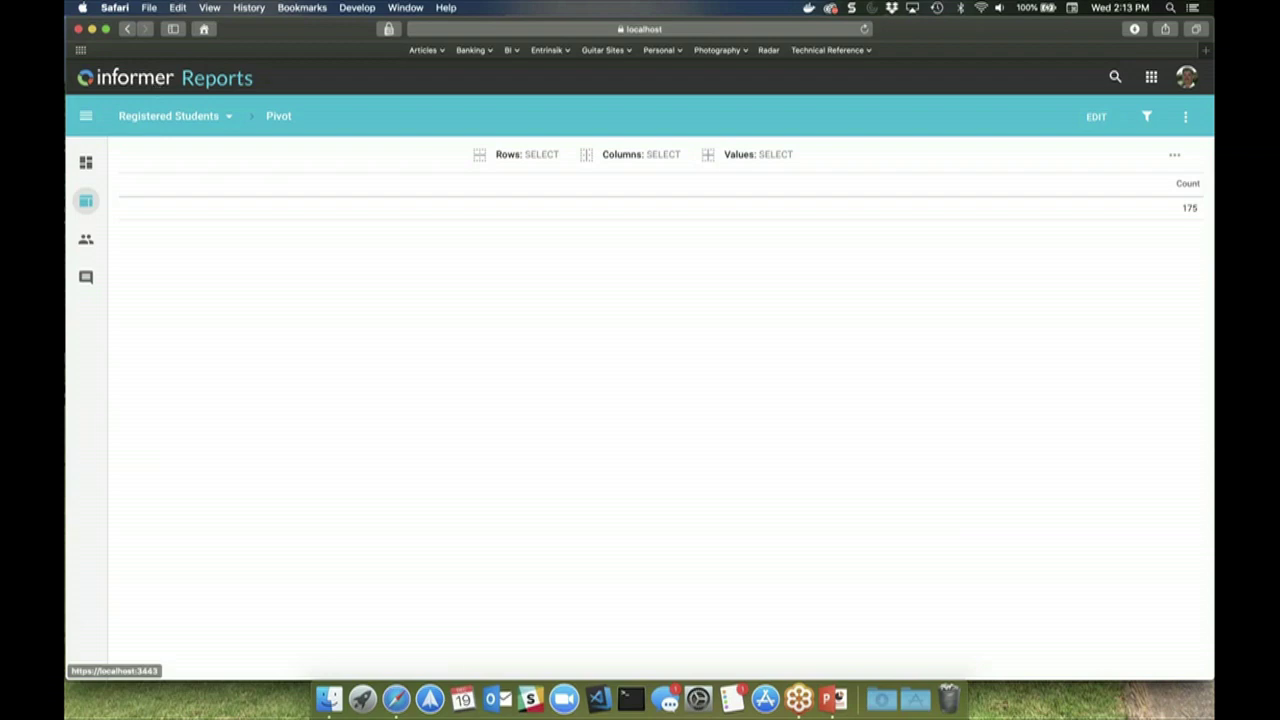
{"action": "left_click", "coordinate": [125, 77]}
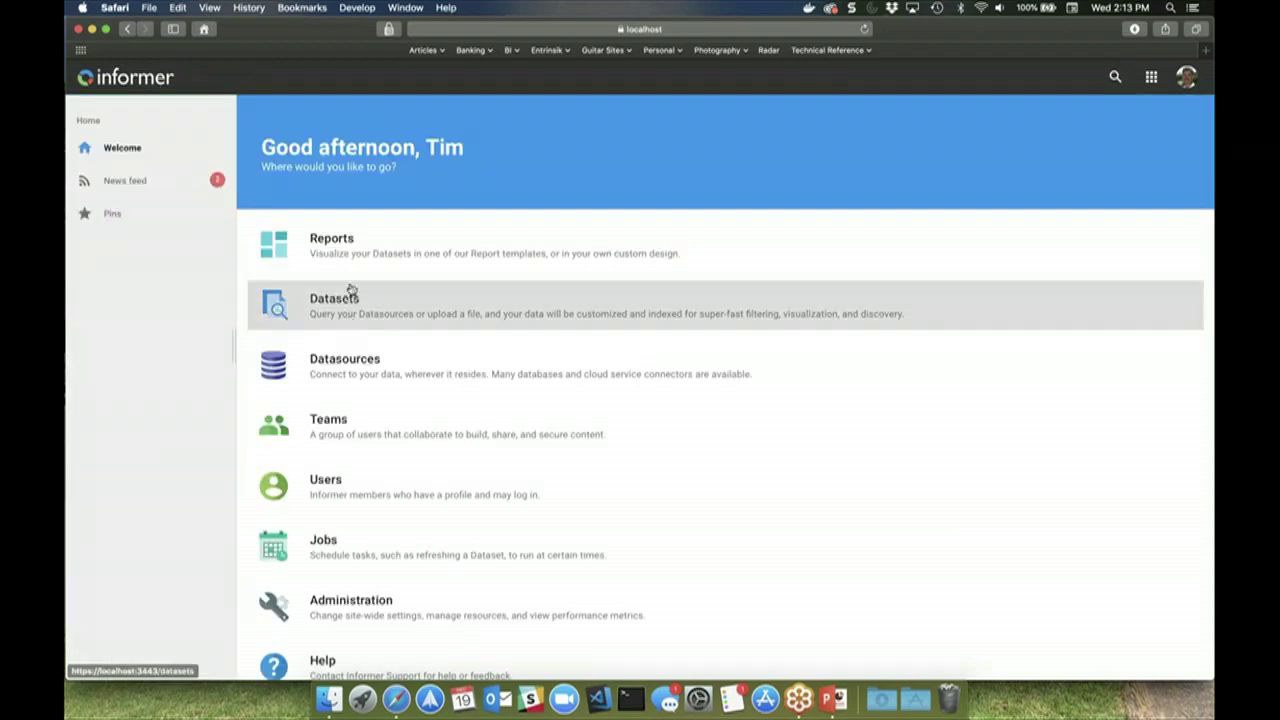
{"action": "left_click", "coordinate": [331, 243]}
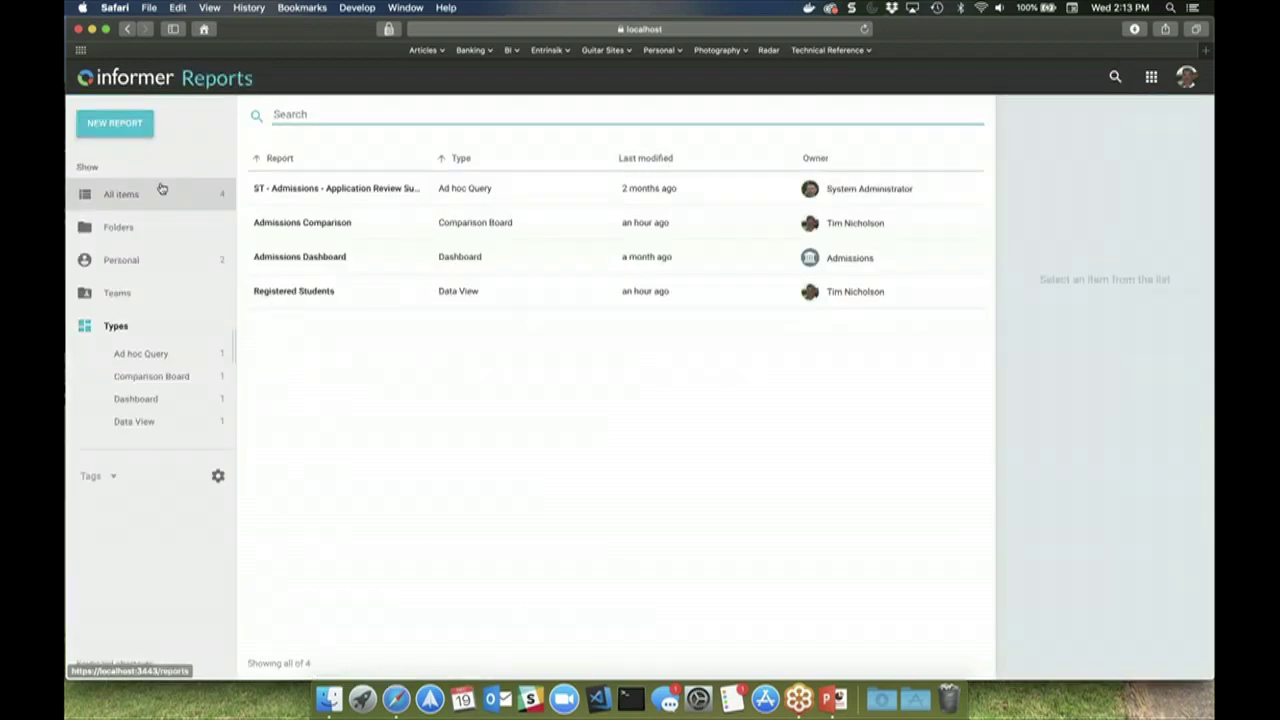
Step: Select the Admissions Dashboard report and open it
{"action": "left_click", "coordinate": [312, 262]}
{"action": "left_click", "coordinate": [312, 263]}
{"action": "double_click", "coordinate": [312, 262]}
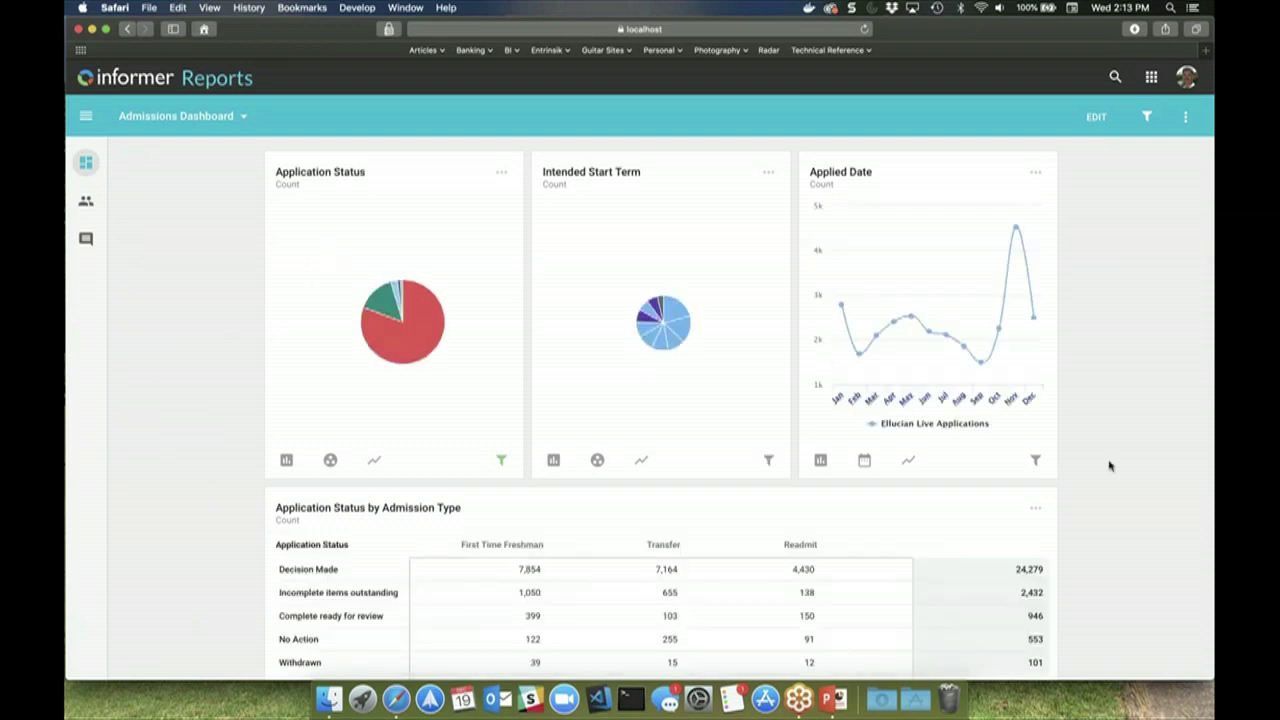
{"action": "scroll", "coordinate": [1108, 466], "scroll_direction": "down", "scroll_amount": 4}
Step: In the dashboard editor, browse the Insert menu's Charts and Static options, then close it unchanged
{"action": "left_click", "coordinate": [1092, 117]}
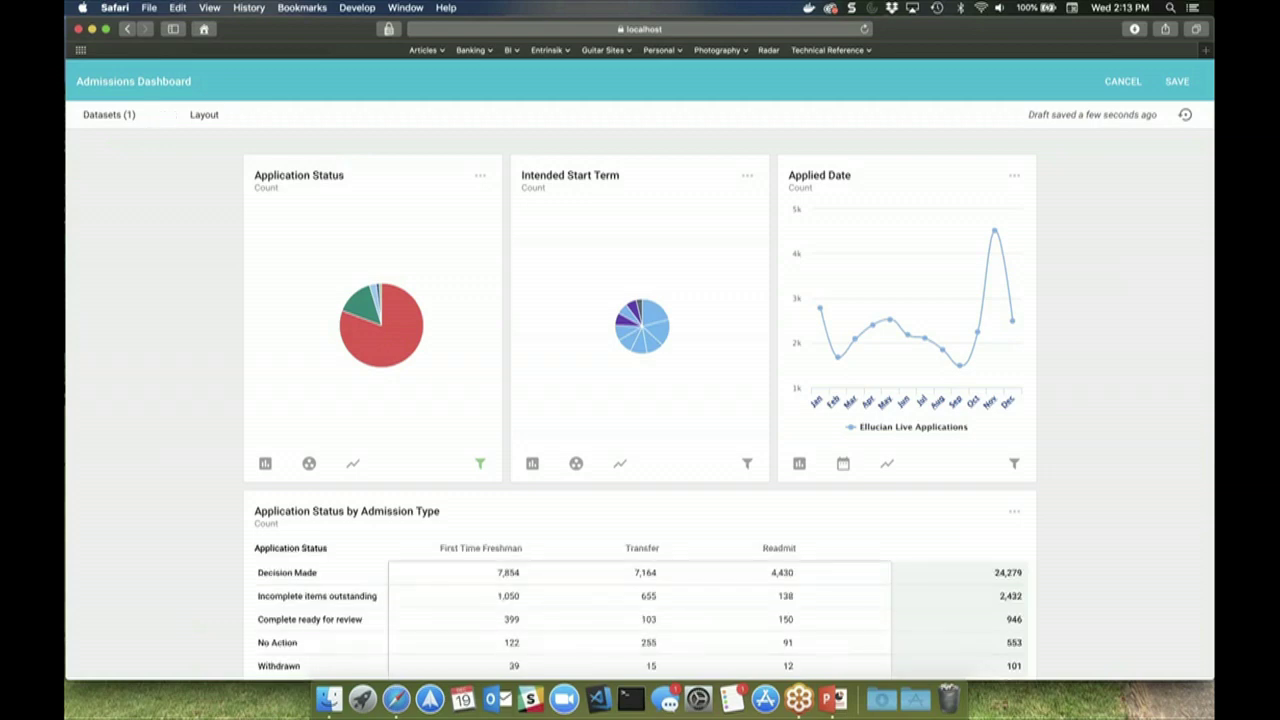
{"action": "left_click", "coordinate": [164, 114]}
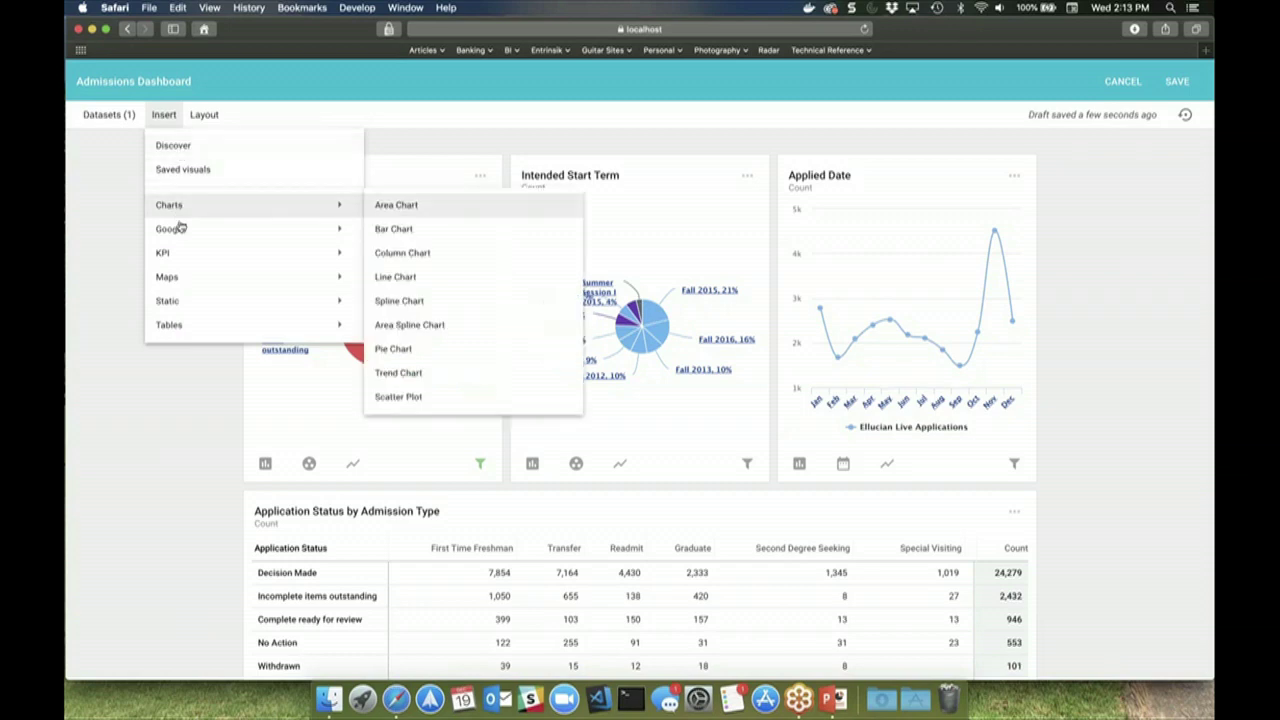
{"action": "mouse_move", "coordinate": [179, 315]}
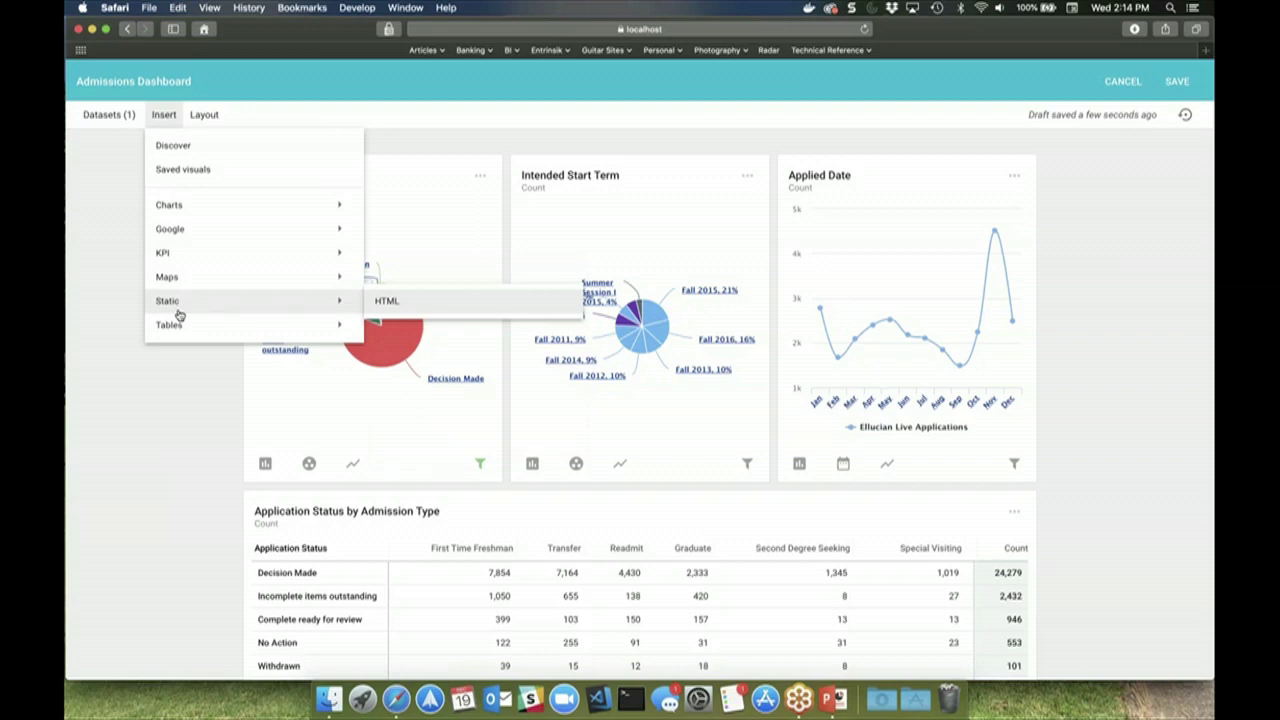
{"action": "left_click", "coordinate": [75, 342]}
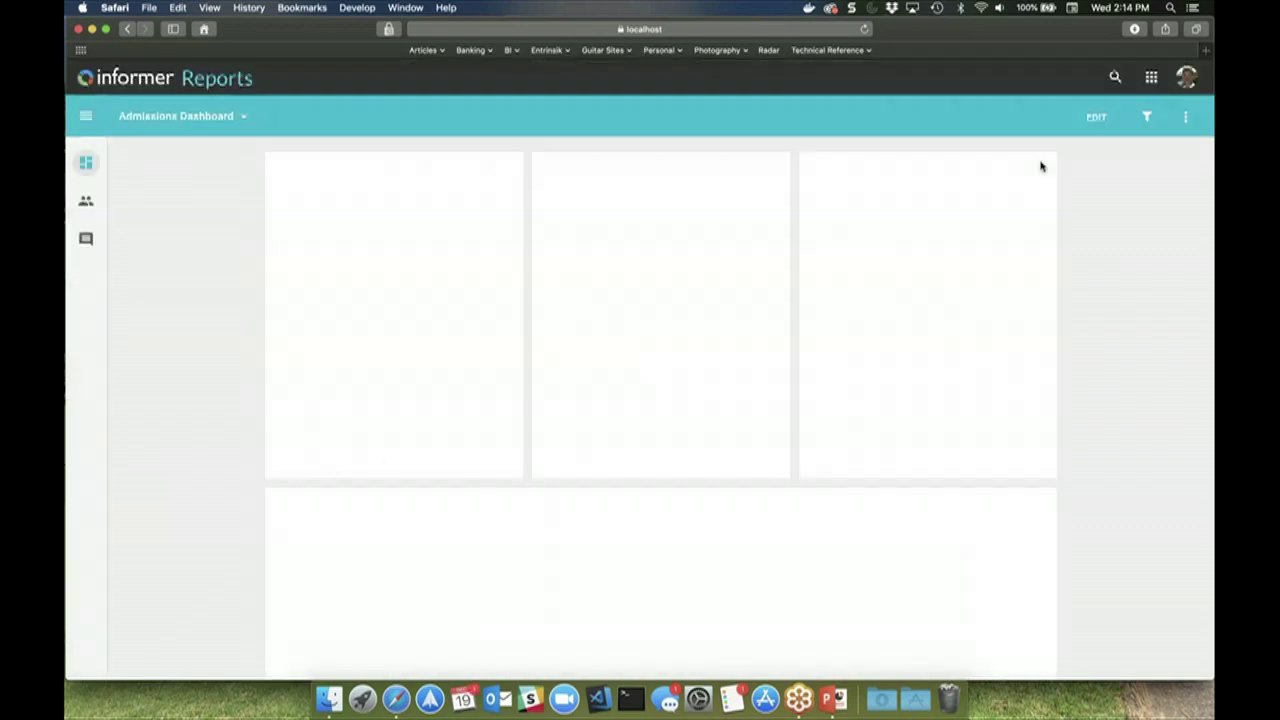
{"action": "left_click", "coordinate": [1147, 118]}
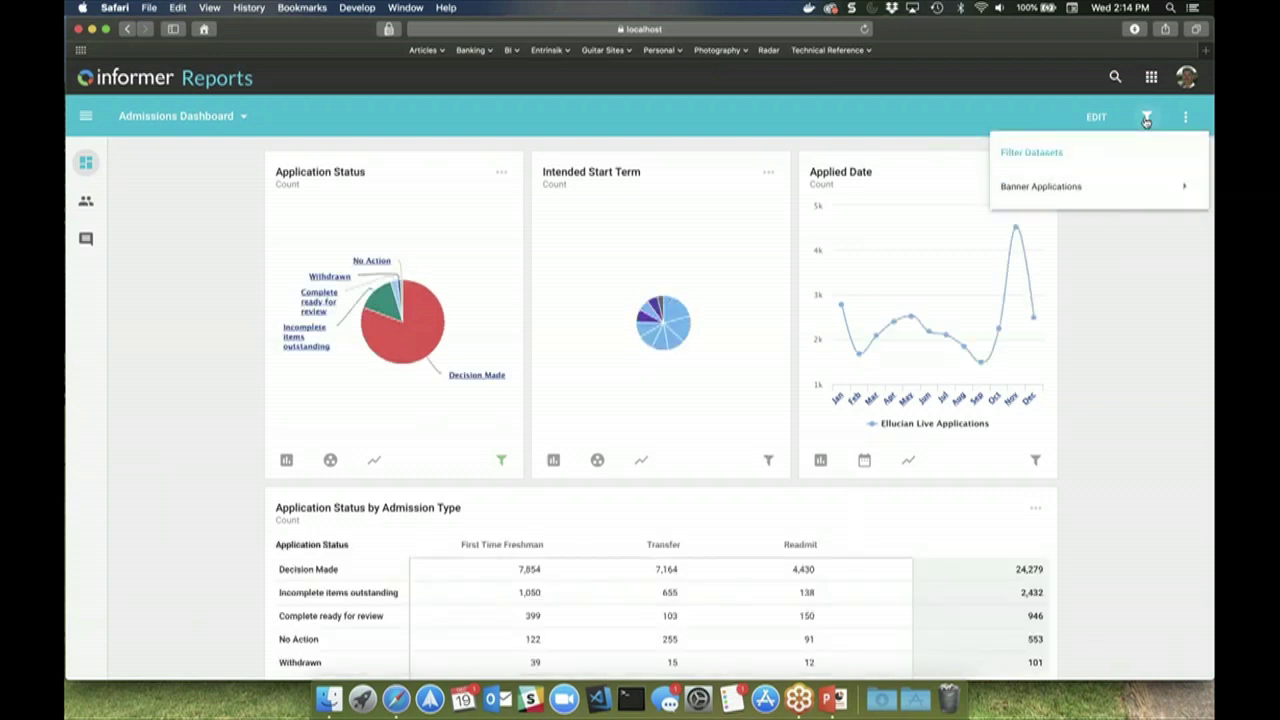
{"action": "mouse_move", "coordinate": [1120, 186]}
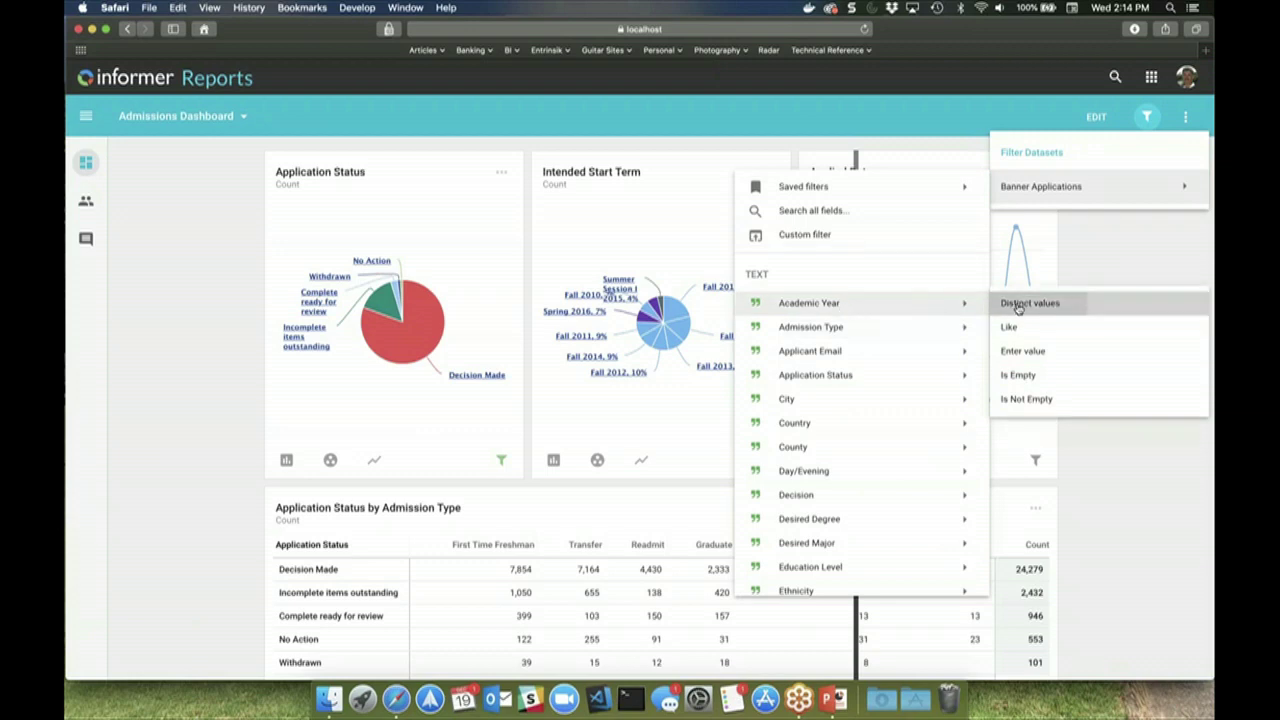
{"action": "left_click", "coordinate": [1025, 303]}
{"action": "left_click", "coordinate": [520, 235]}
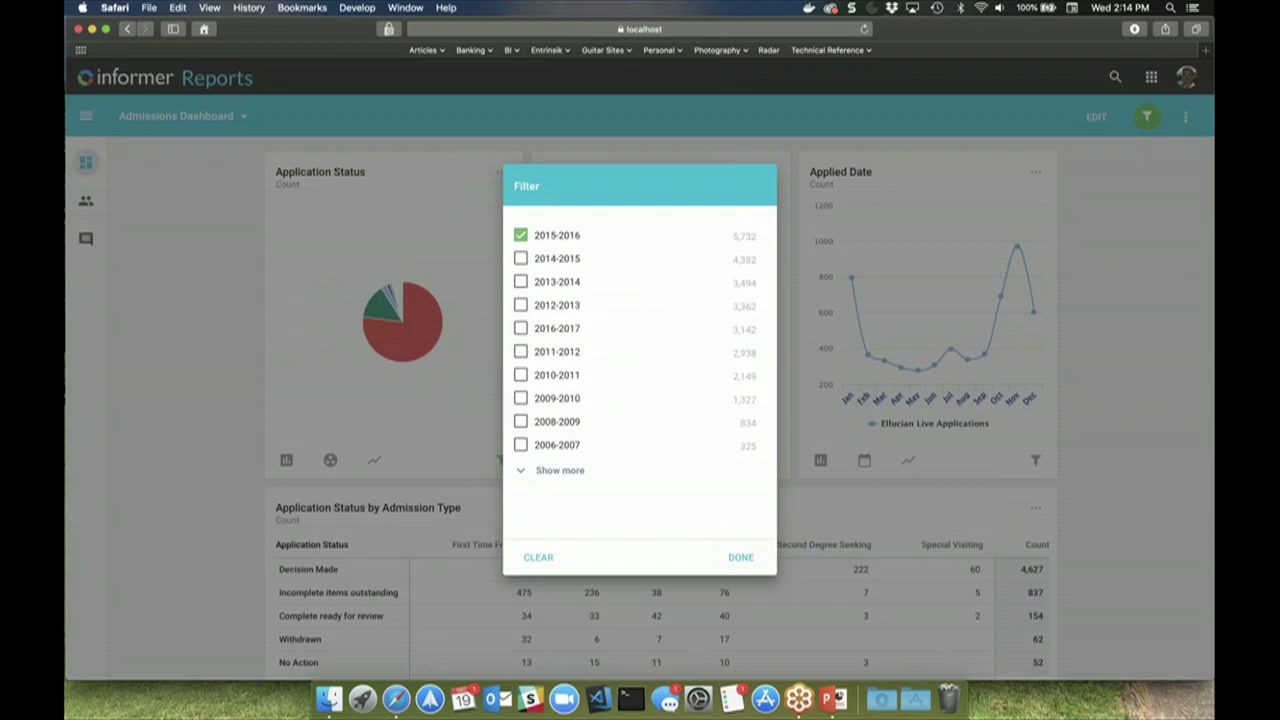
{"action": "left_click", "coordinate": [741, 557]}
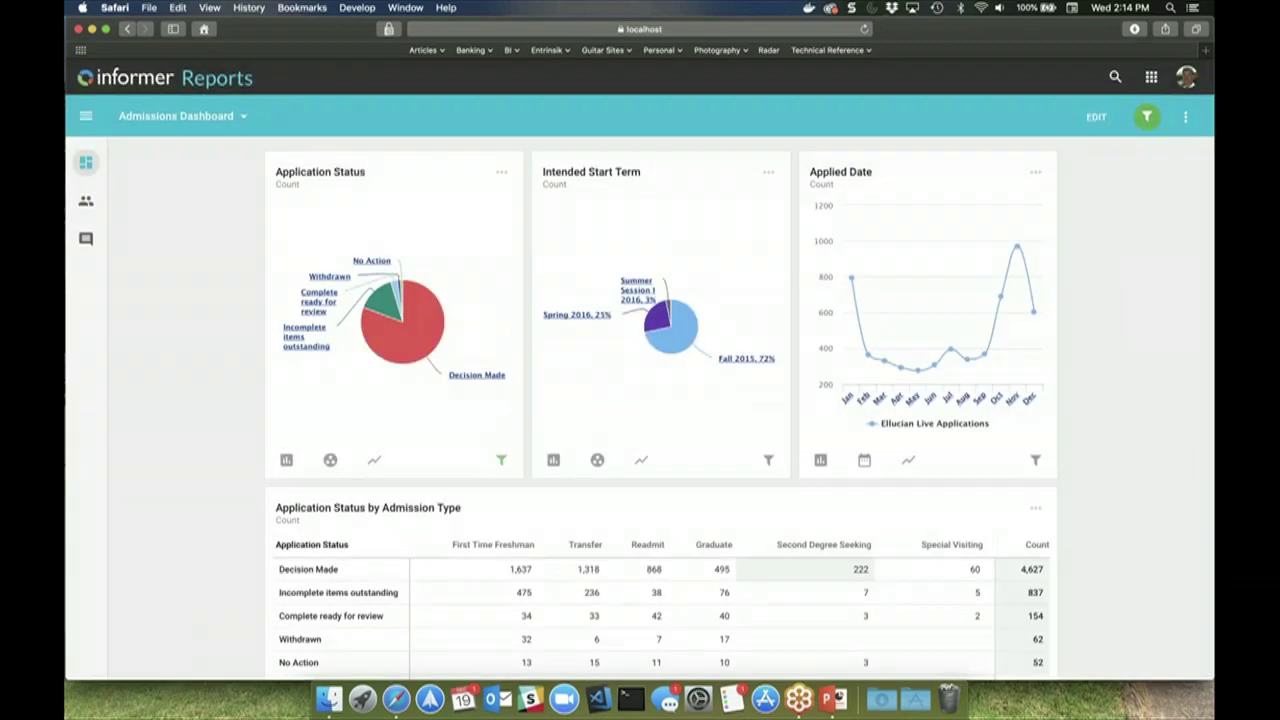
{"action": "left_click", "coordinate": [1147, 116]}
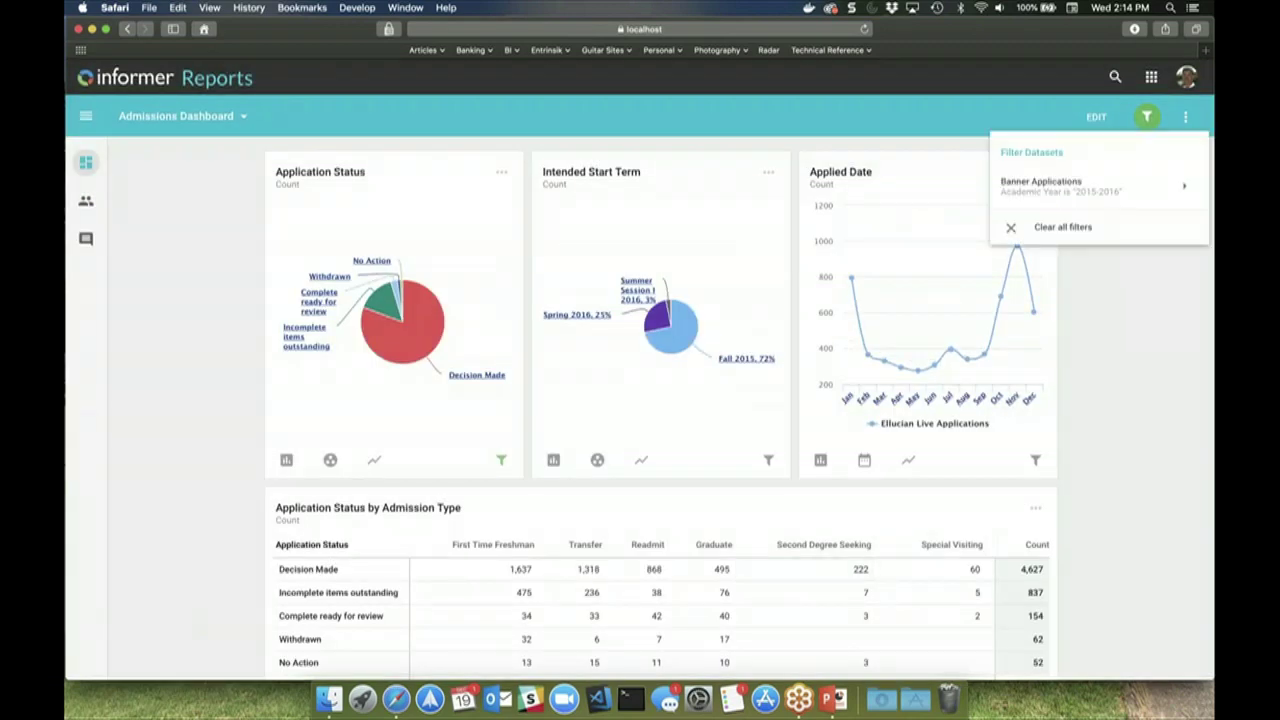
{"action": "left_click", "coordinate": [1062, 227]}
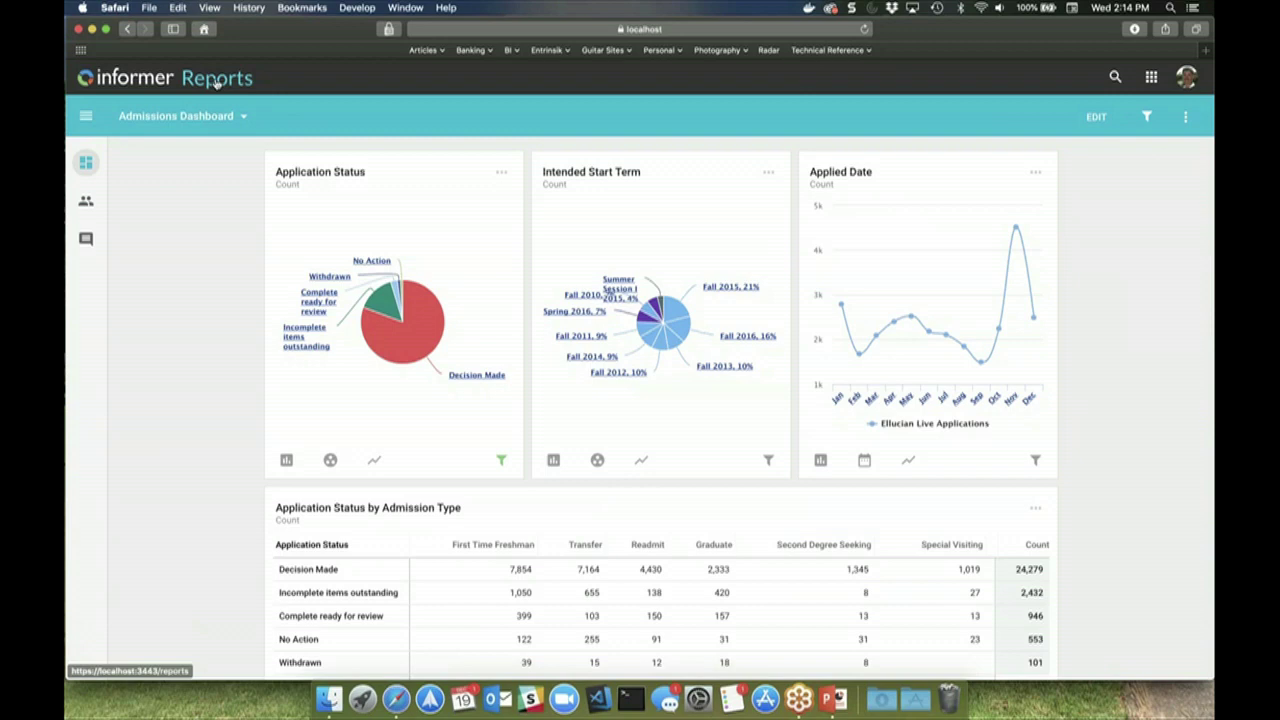
{"action": "left_click", "coordinate": [165, 78]}
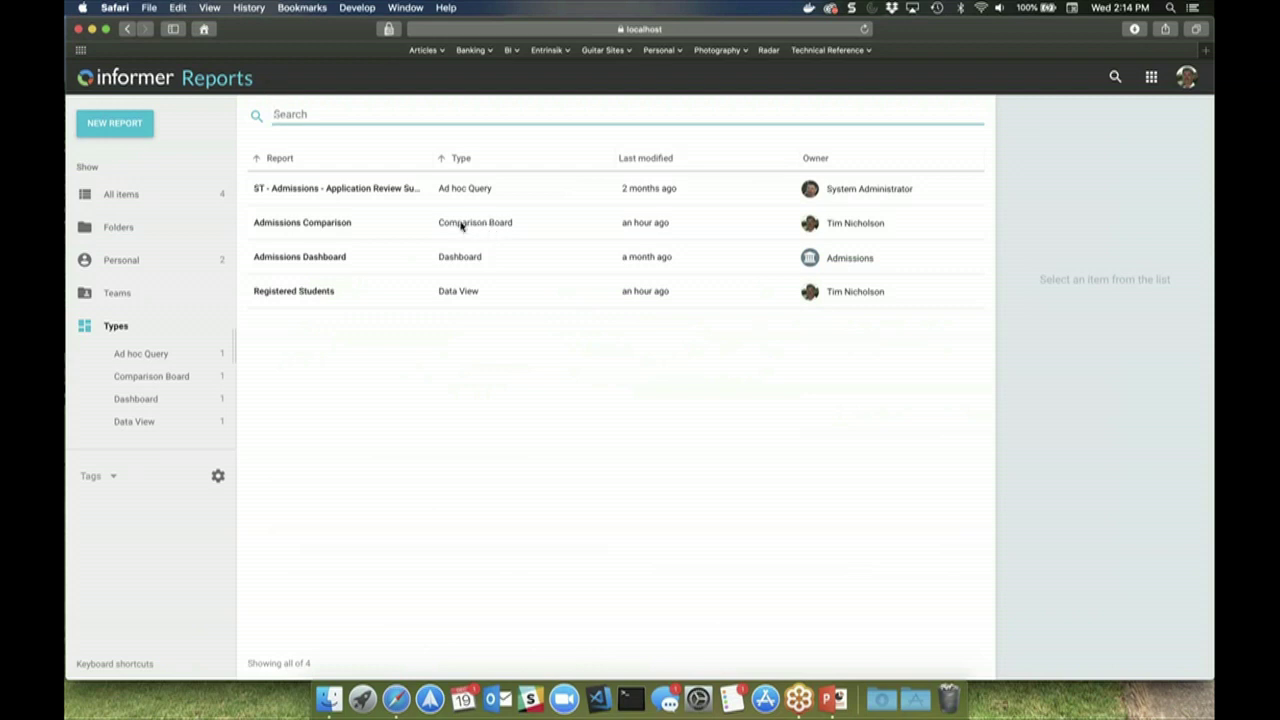
Step: Open the Admissions Comparison board from the reports list
{"action": "left_click", "coordinate": [462, 226]}
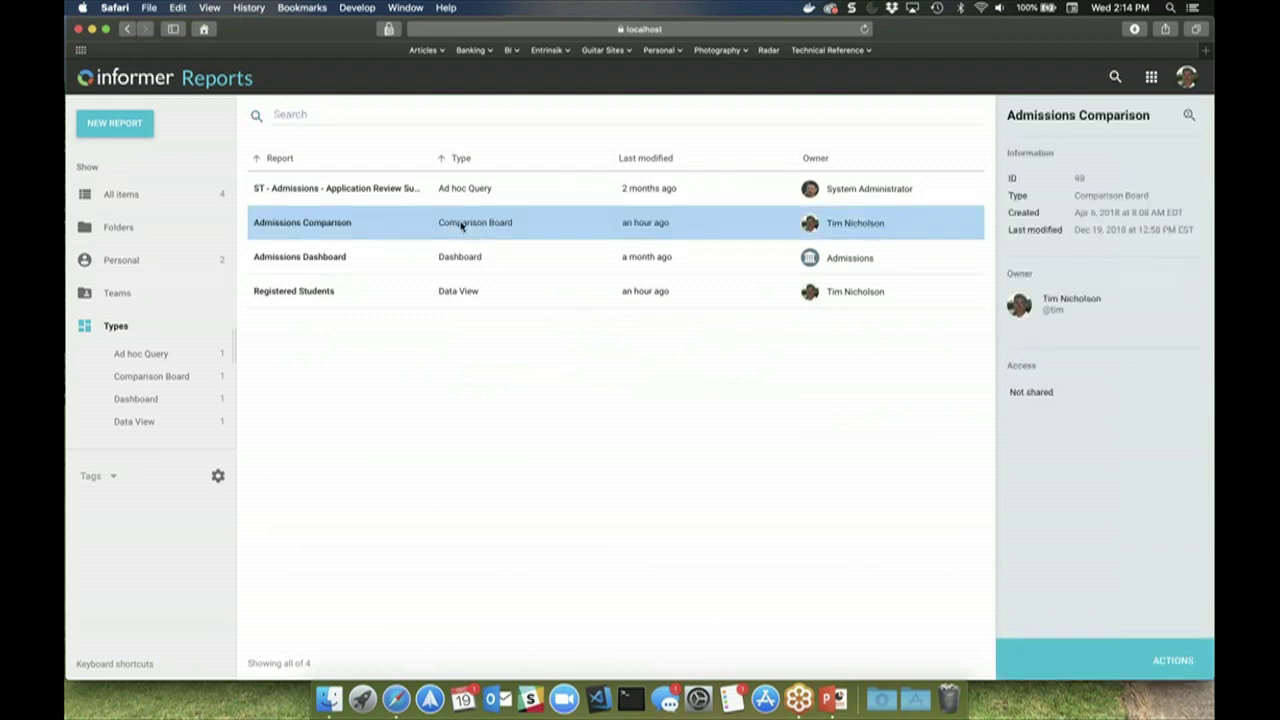
{"action": "double_click", "coordinate": [462, 226]}
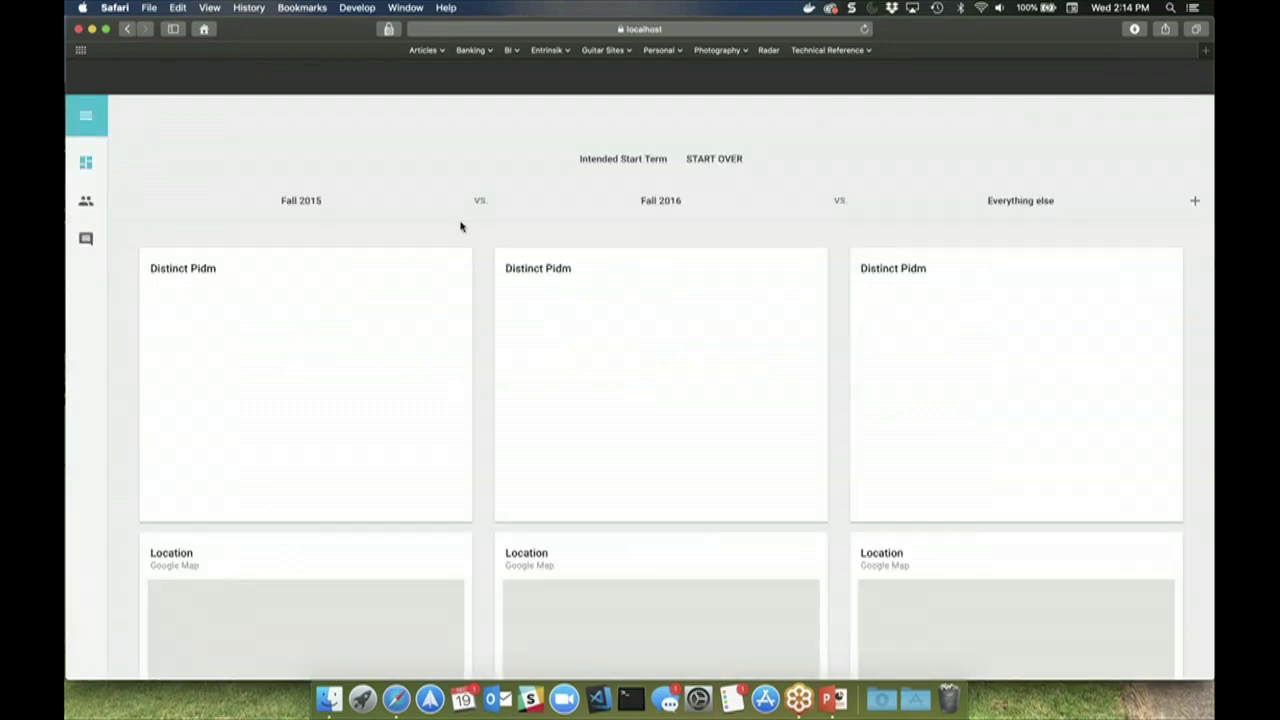